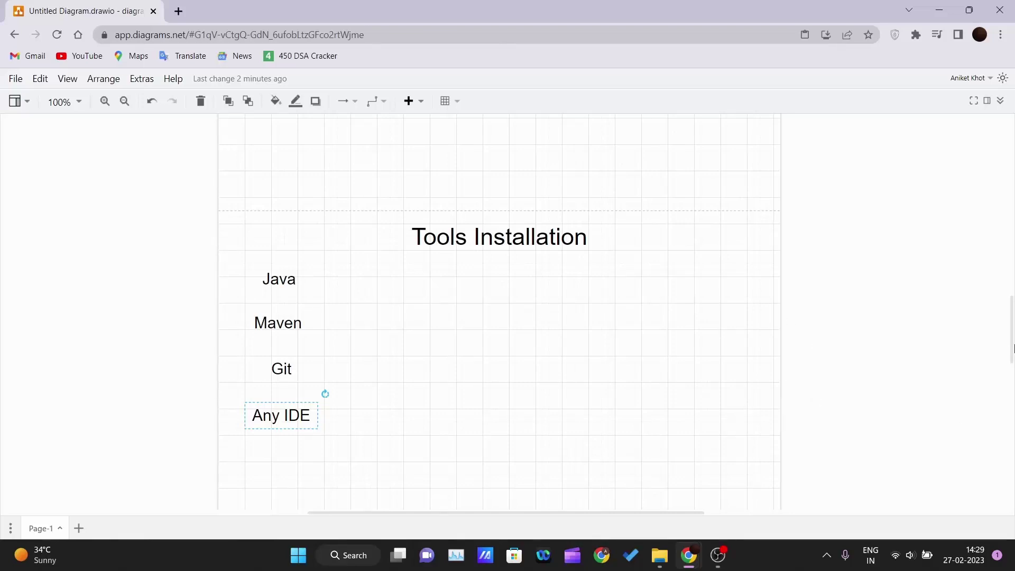
- Search the web for "download java jdk" in a new browser tab
left_click_drag(1012, 347, 1012, 355)
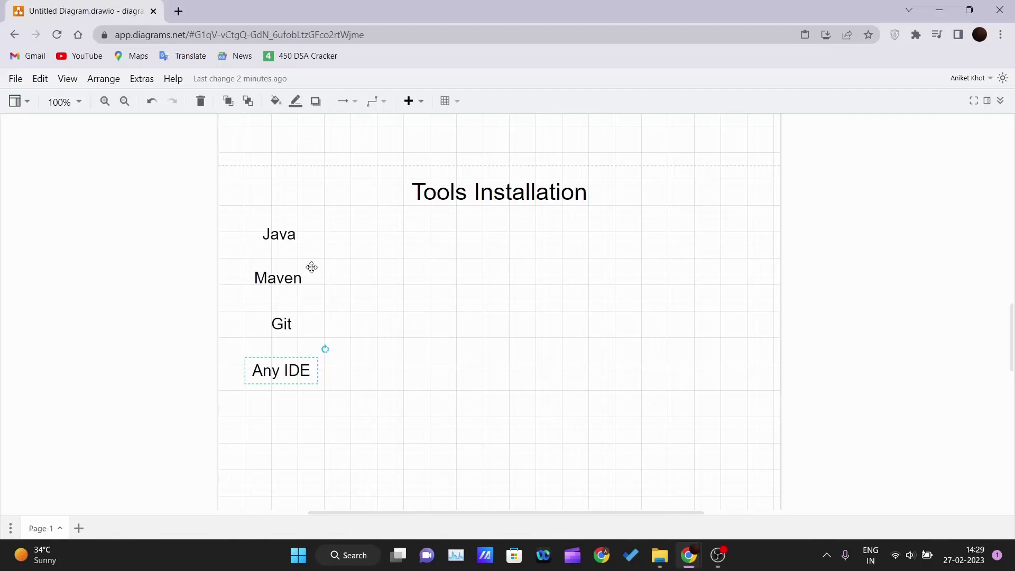
left_click(178, 11)
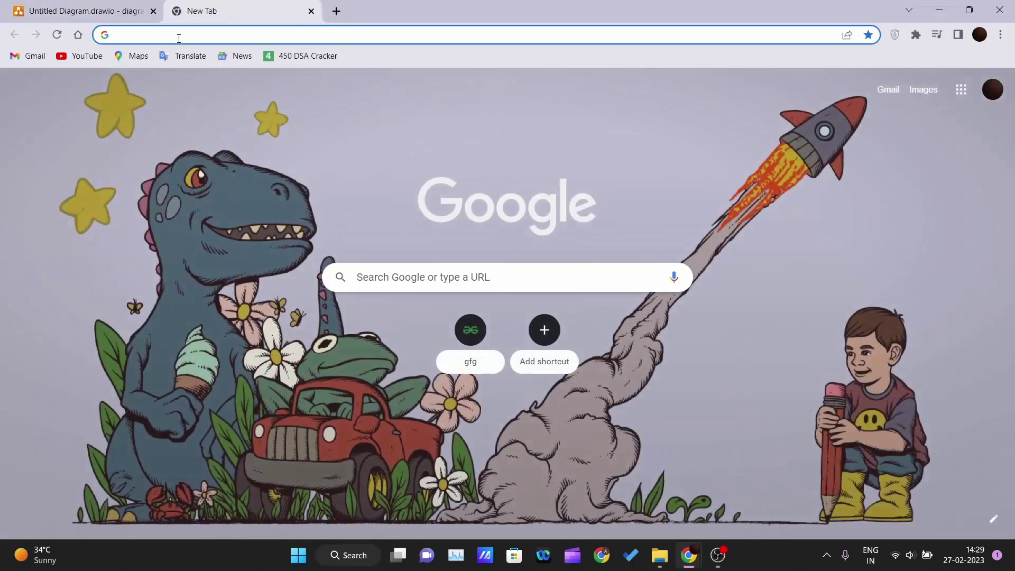
type("java")
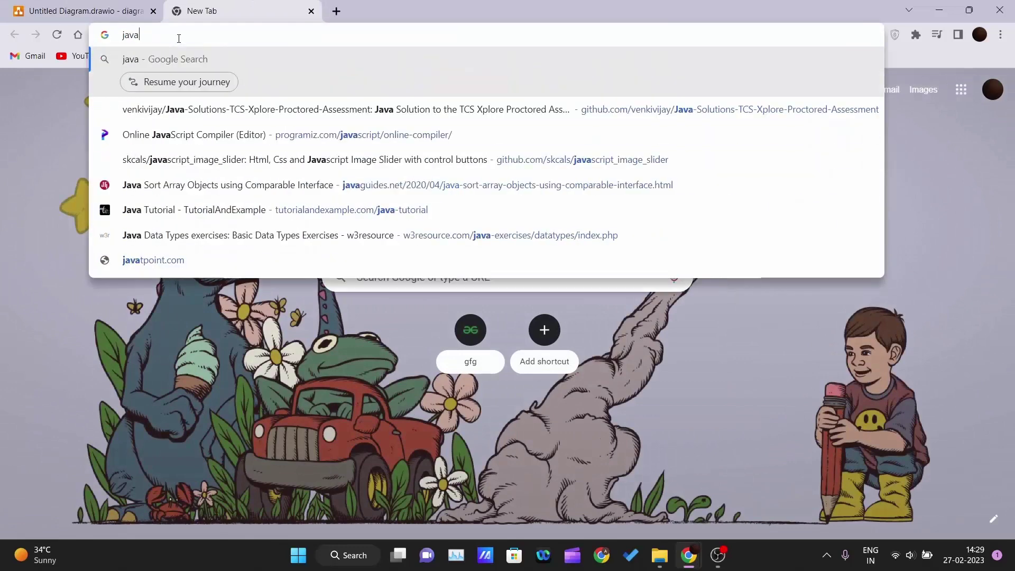
key("BackSpace")
key("BackSpace")
key("BackSpace")
key("BackSpace")
type("downl")
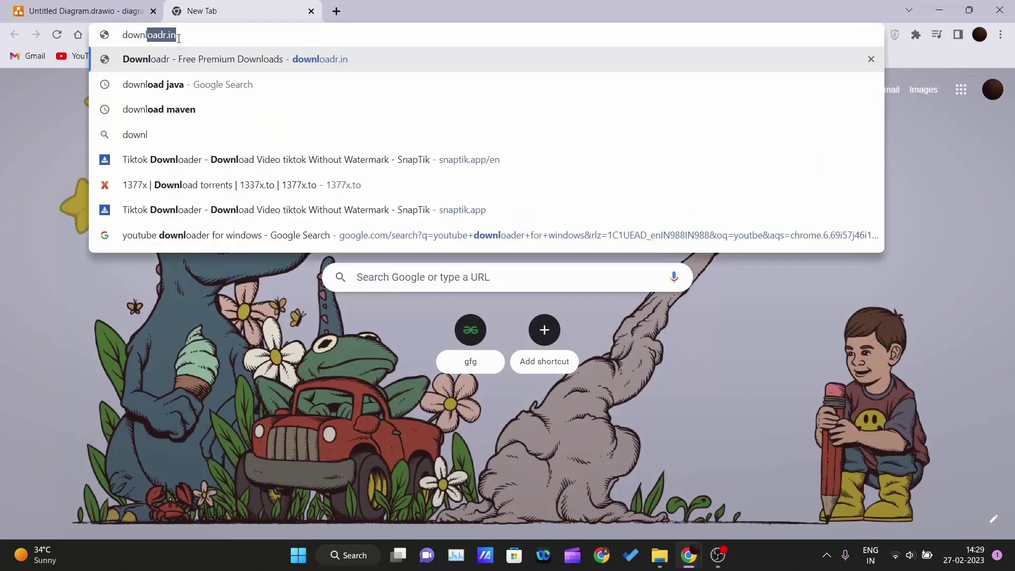
type("oad java ")
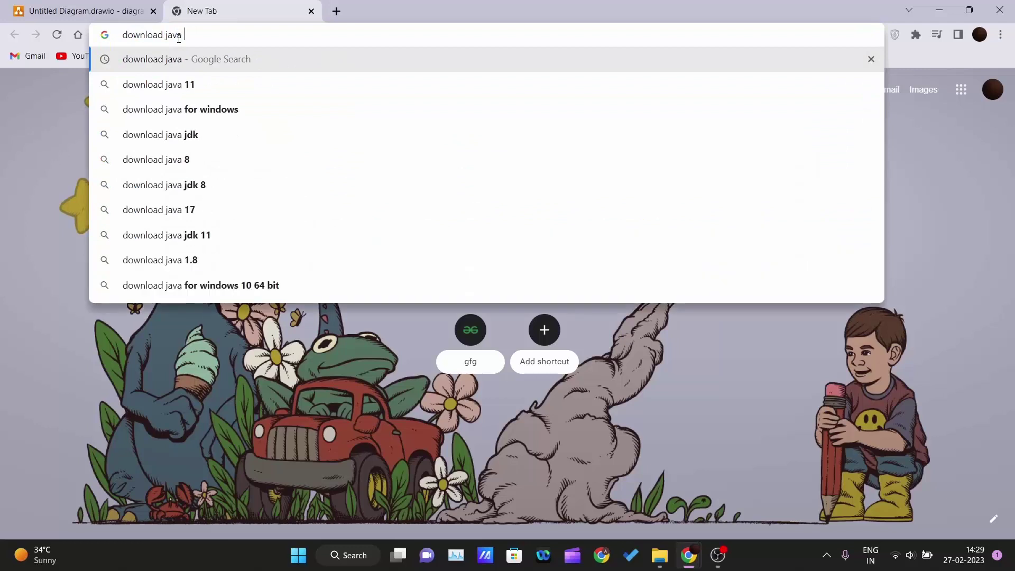
type("jdk")
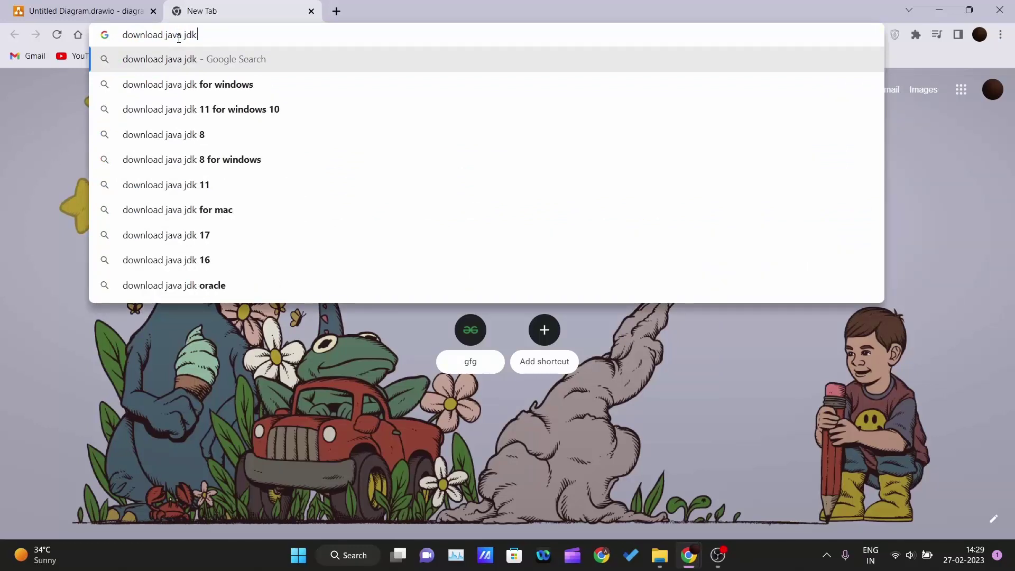
key("Return")
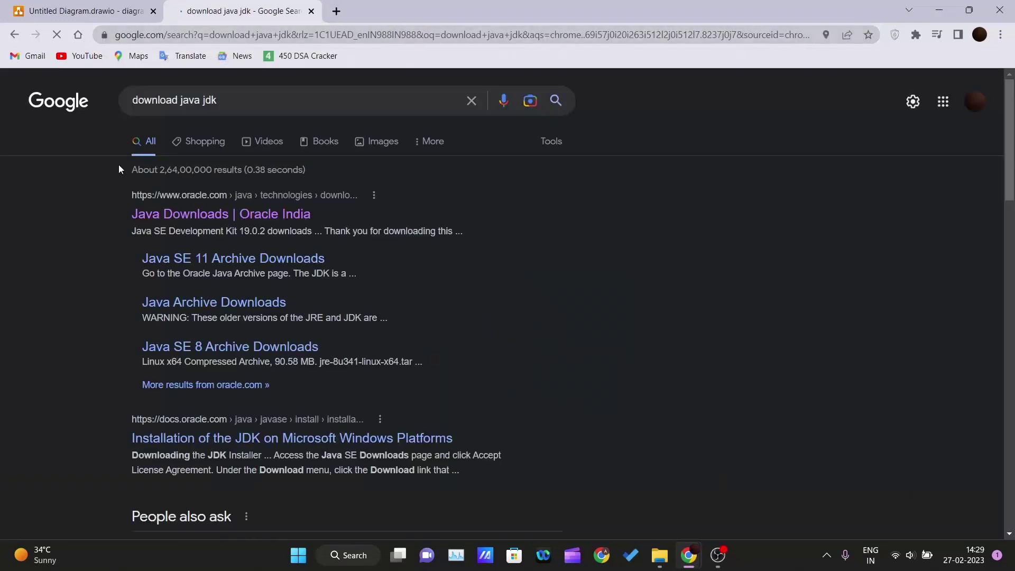
- Open Oracle's Java Downloads page from the search results and show the JDK 19 downloads for Windows
left_click_drag(106, 198, 97, 226)
left_click(97, 224)
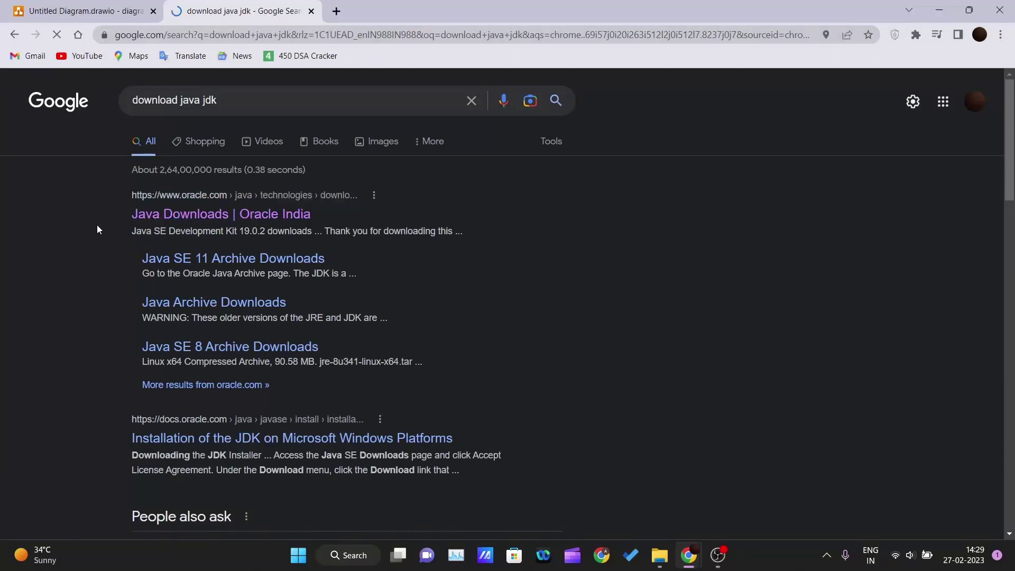
left_click(163, 214)
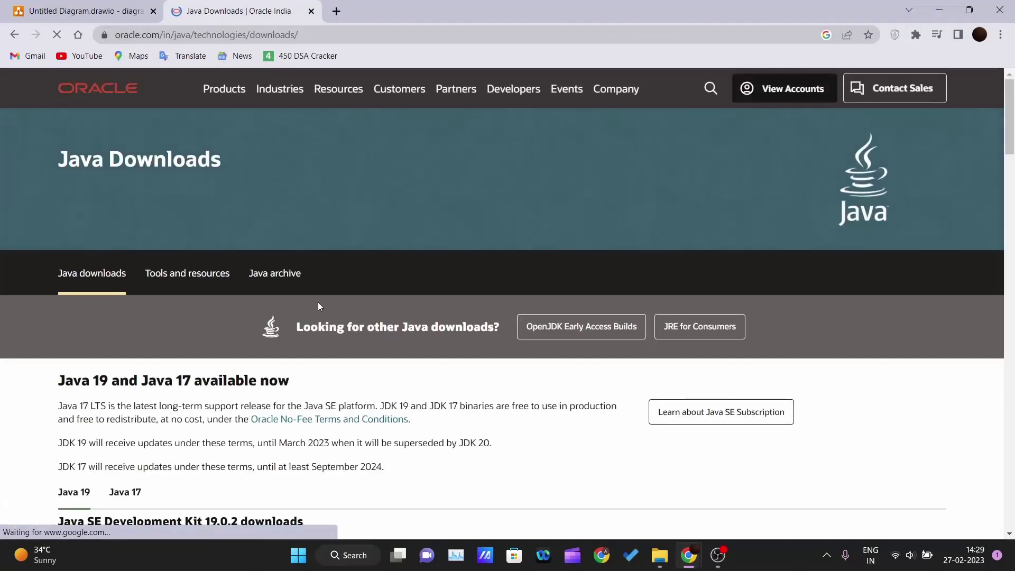
scroll(318, 303, "down", 6)
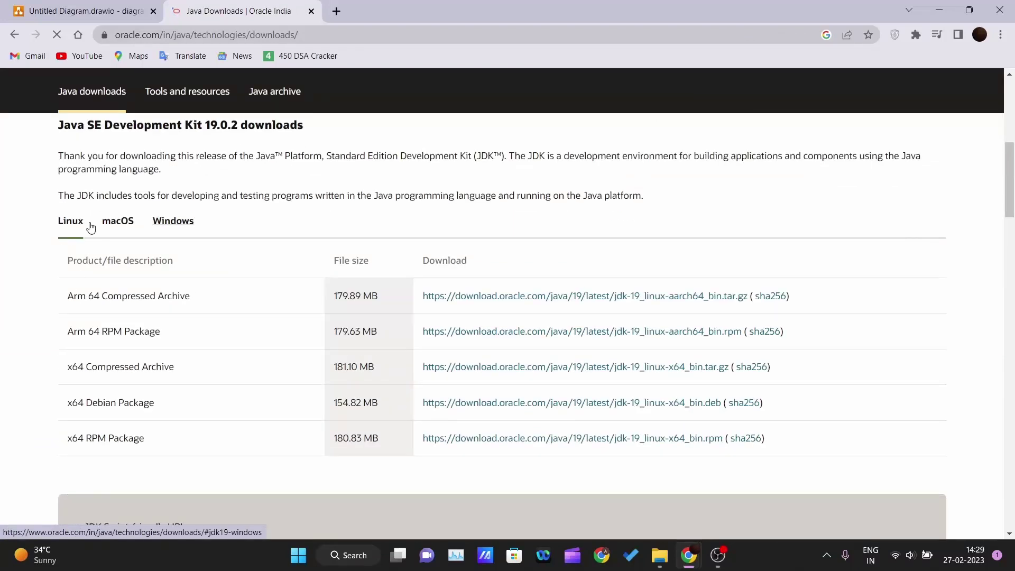
left_click(119, 224)
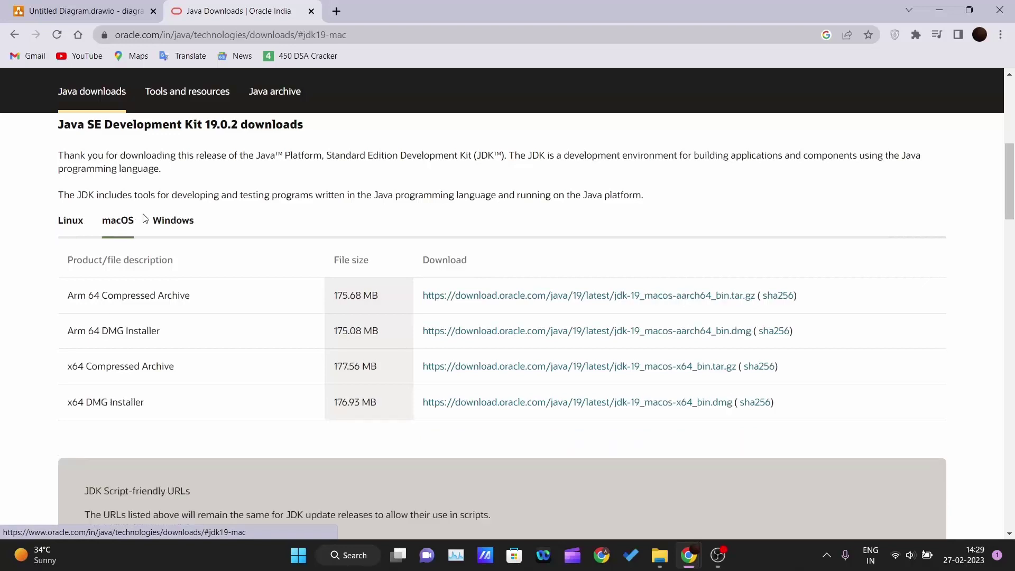
left_click(167, 228)
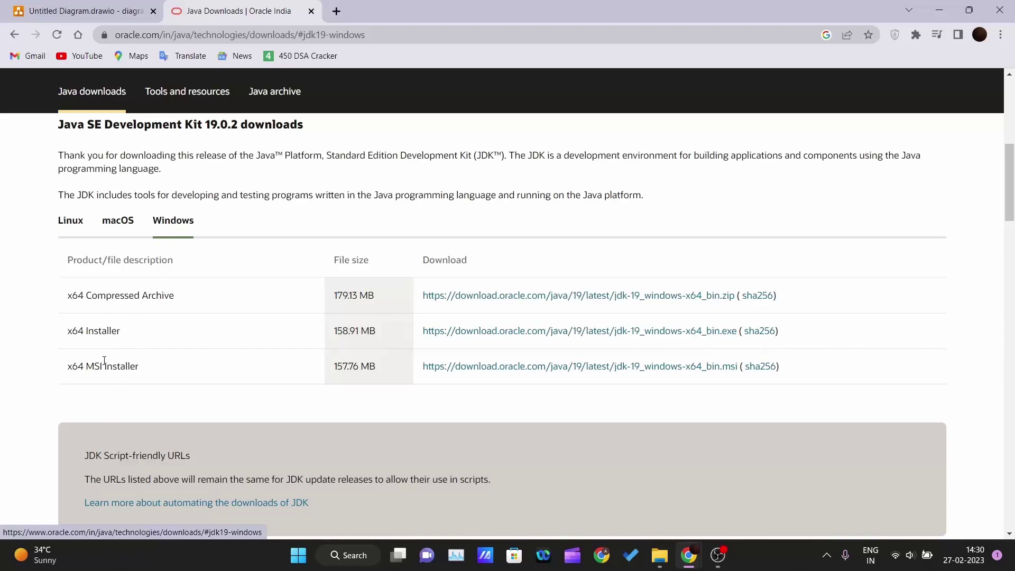
- Download the Windows x64 Installer, jdk-19_windows-x64_bin.exe
left_click_drag(61, 309, 141, 384)
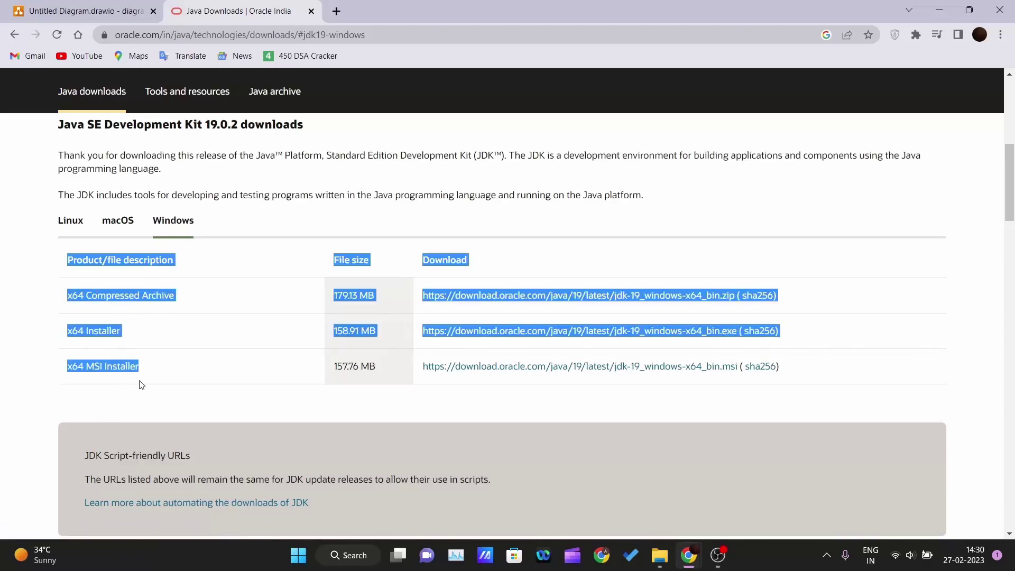
left_click(169, 385)
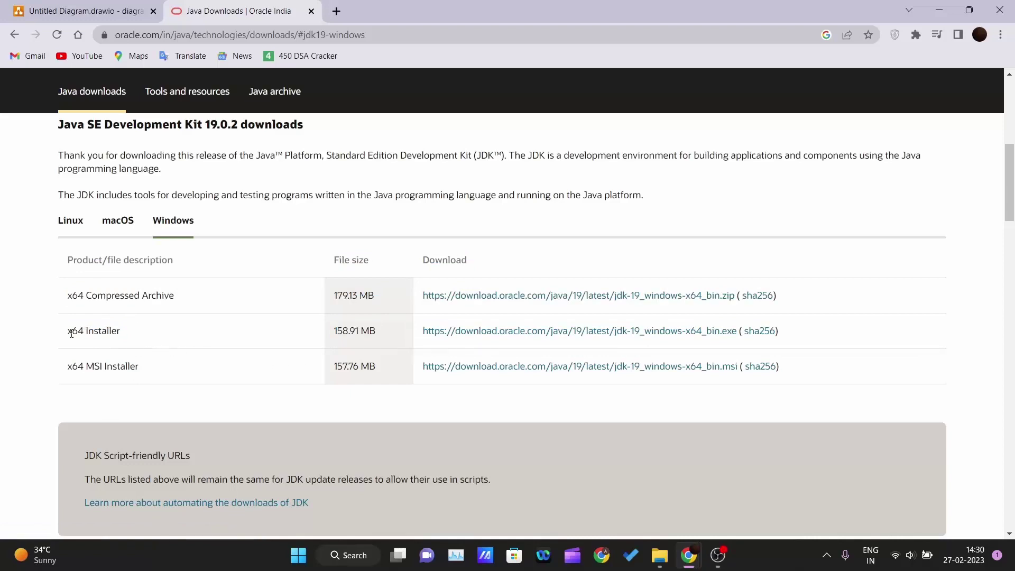
left_click_drag(71, 333, 126, 340)
left_click(271, 333)
left_click(463, 335)
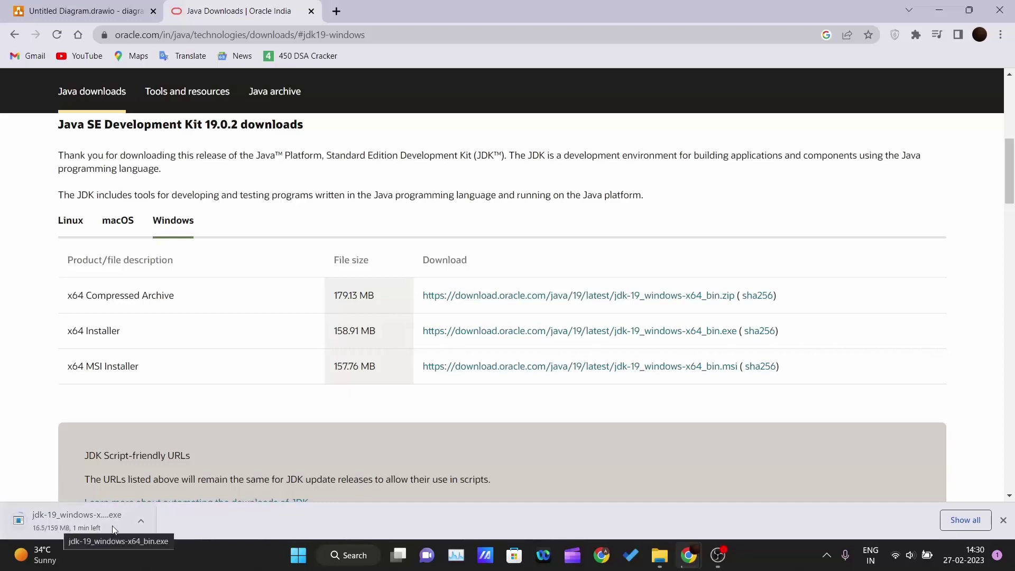
left_click(146, 522)
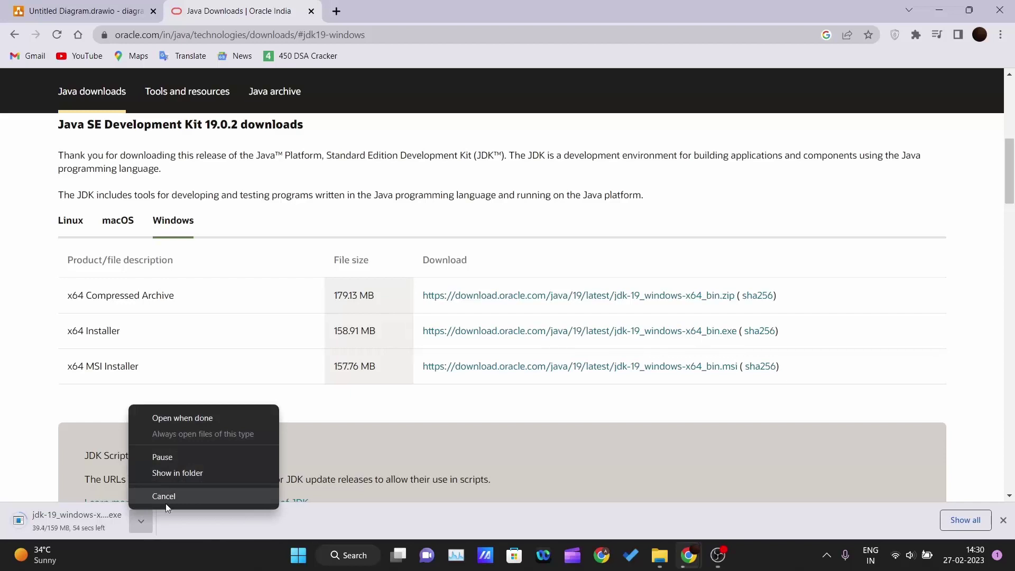
left_click(221, 518)
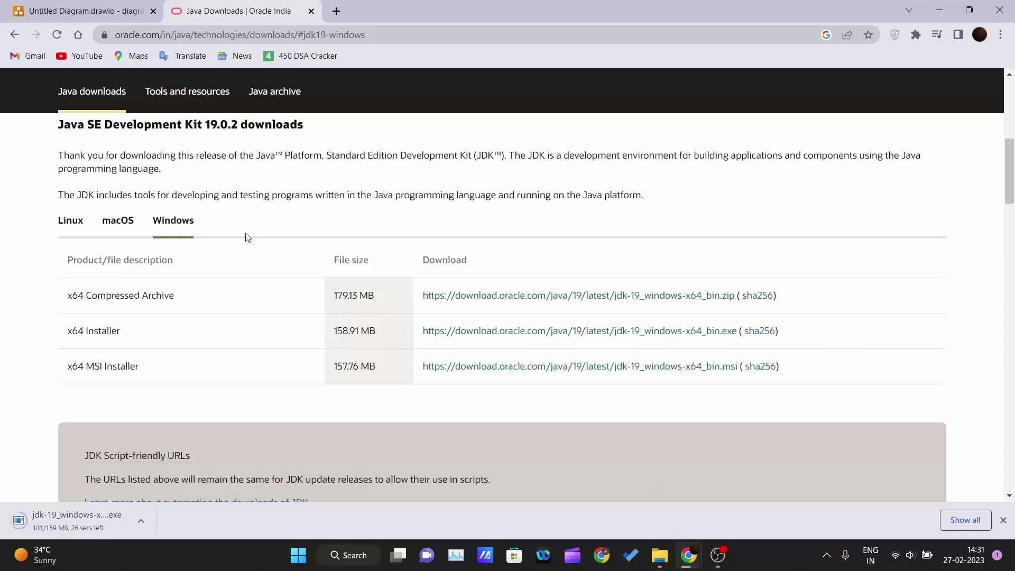
scroll(245, 236, "up", 5)
scroll(245, 236, "down", 5)
left_click_drag(64, 332, 124, 347)
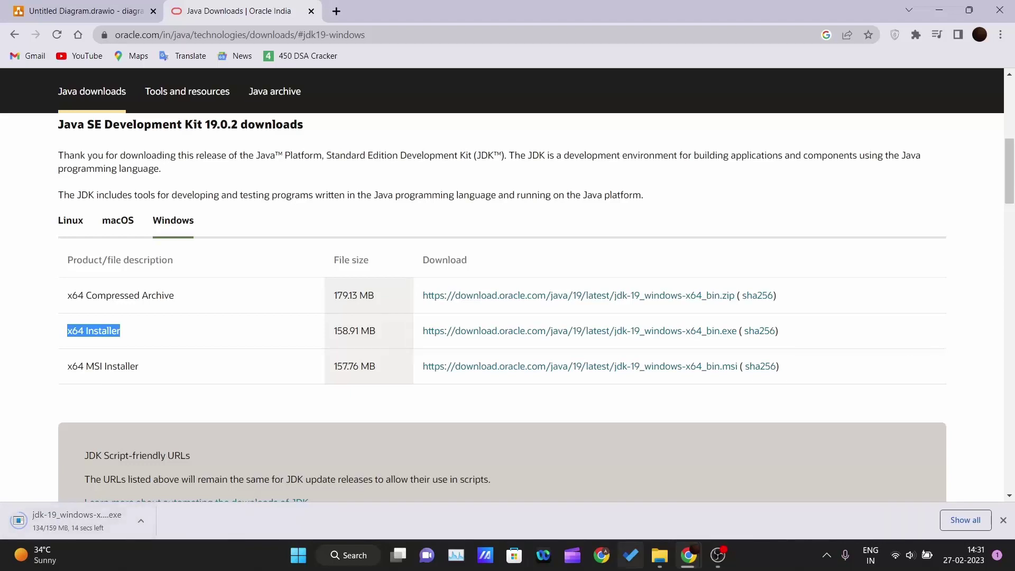
- Switch to File Explorer and open the folder C:\Program Files\Java\jdk-19\bin
left_click(660, 559)
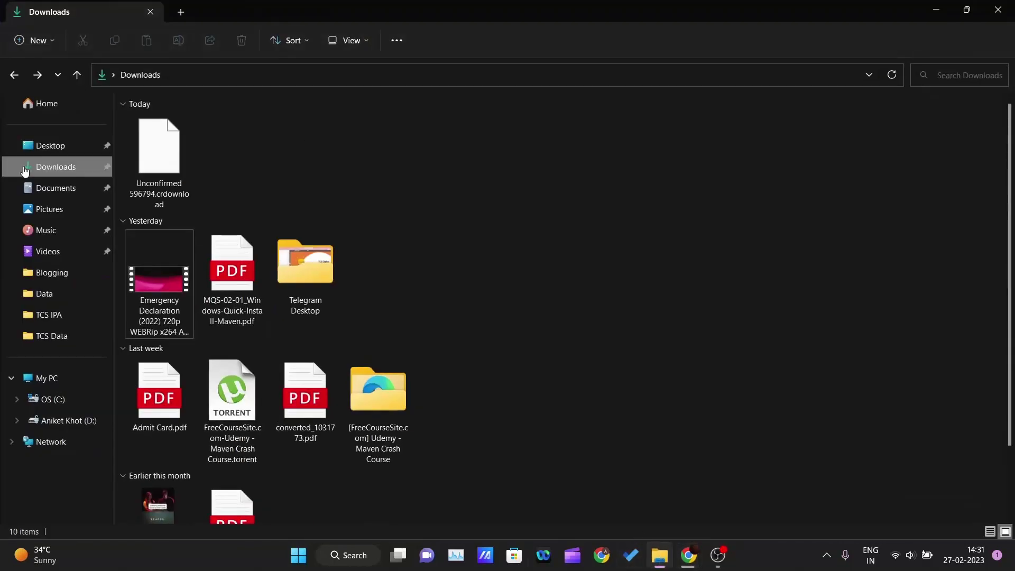
left_click(67, 421)
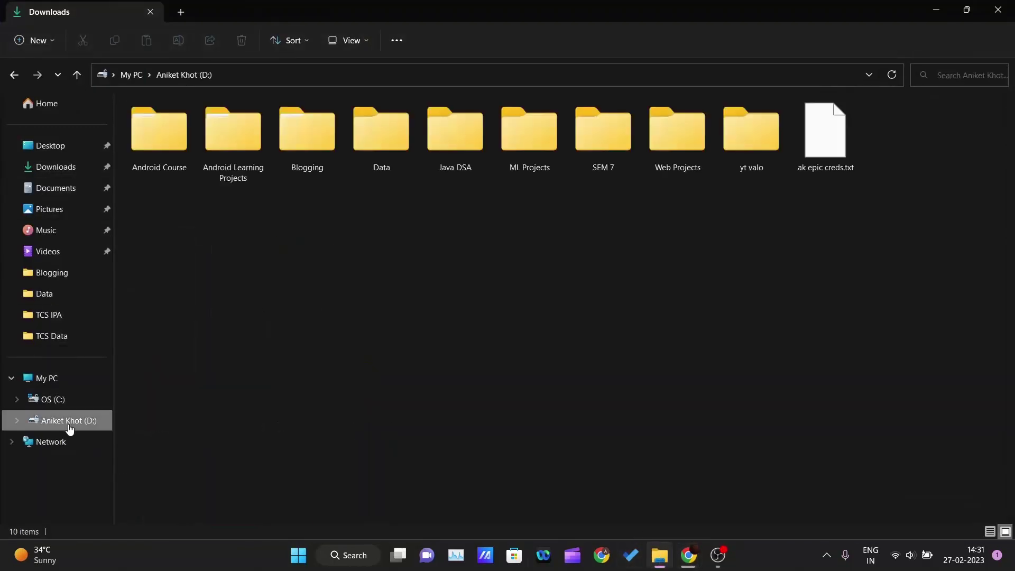
left_click(61, 400)
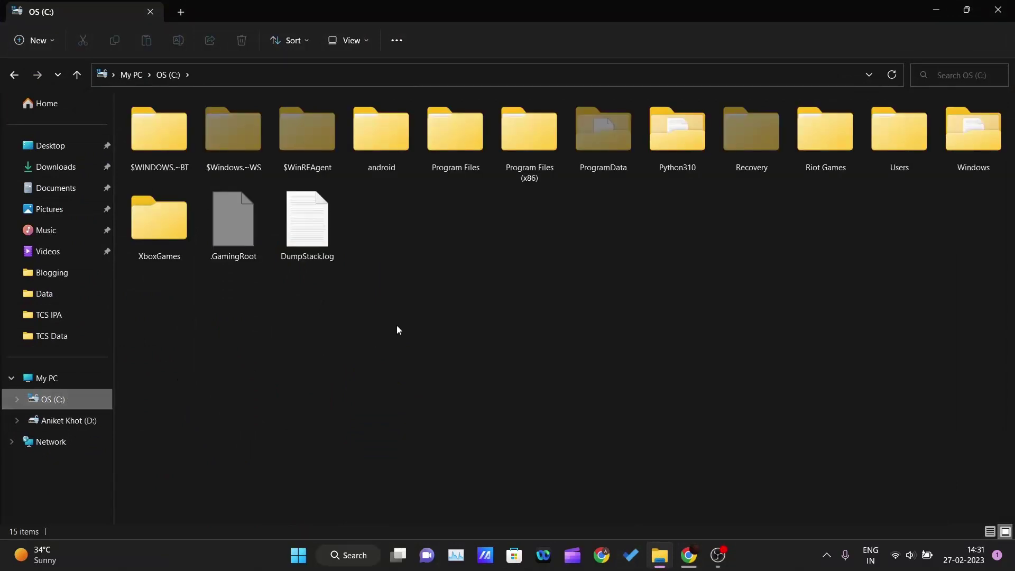
double_click(468, 156)
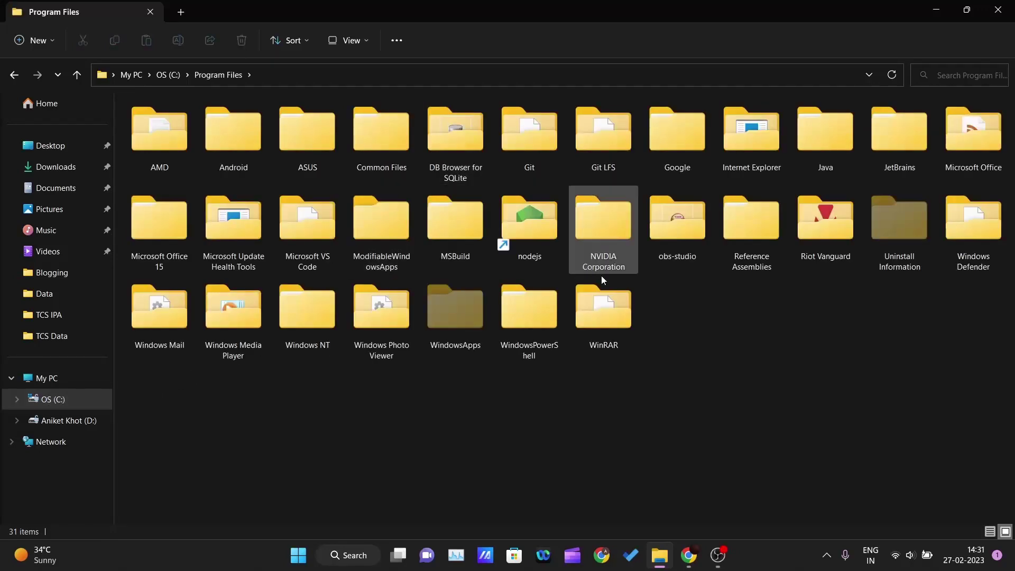
double_click(820, 150)
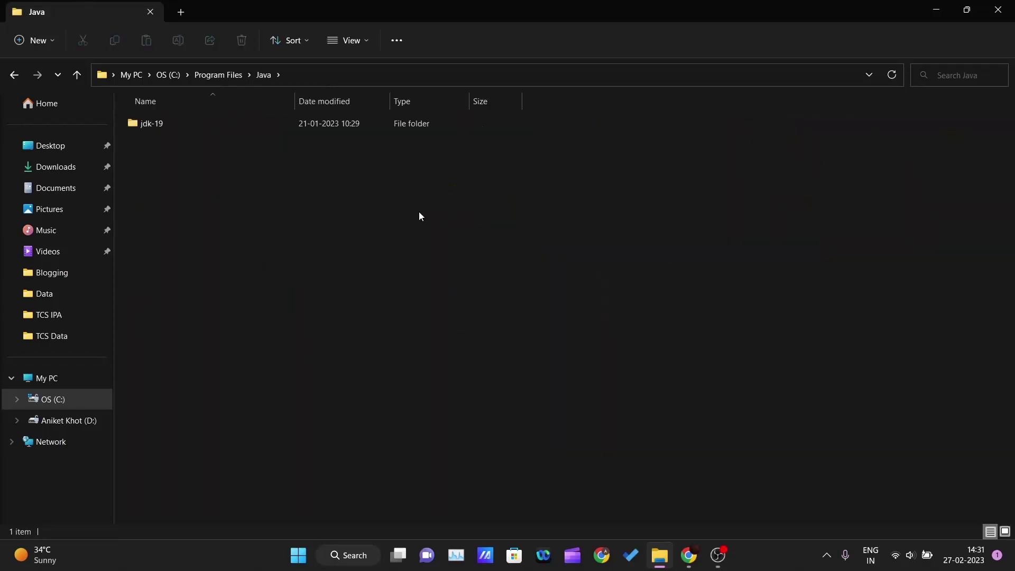
double_click(176, 127)
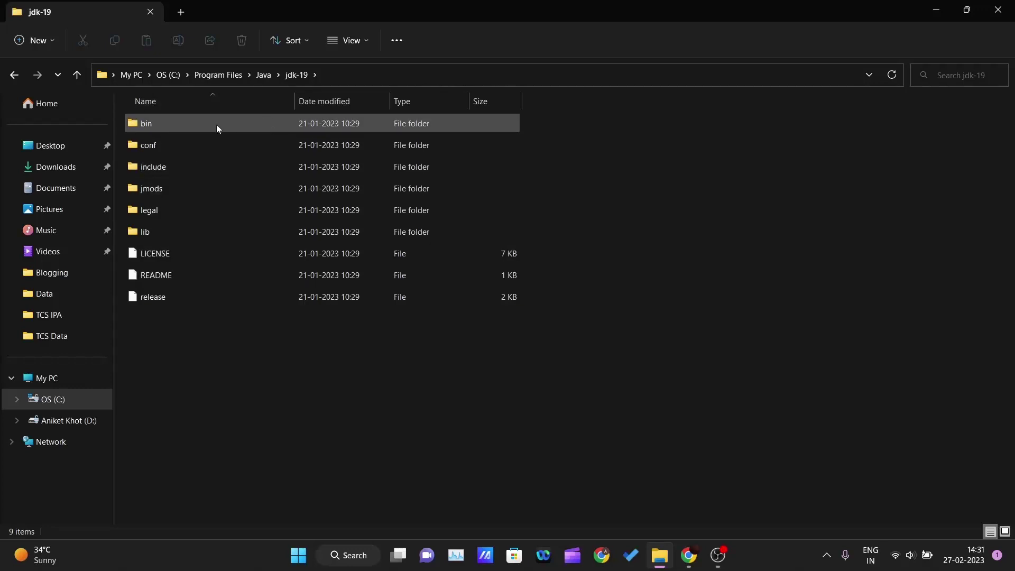
double_click(170, 129)
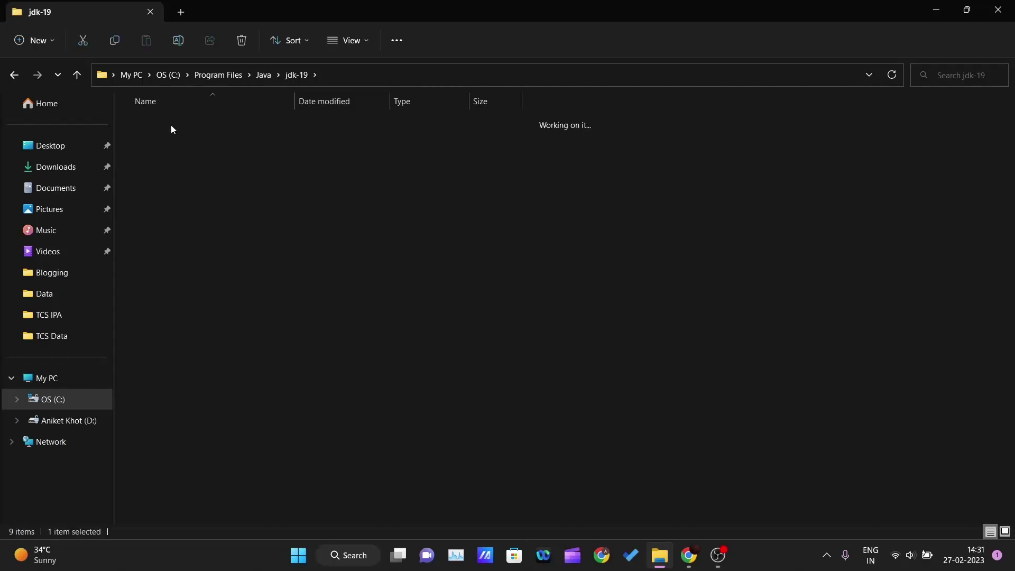
- Look through the JDK's bin folder and copy its full path, C:\Program Files\Java\jdk-19\bin
scroll(582, 317, "down", 20)
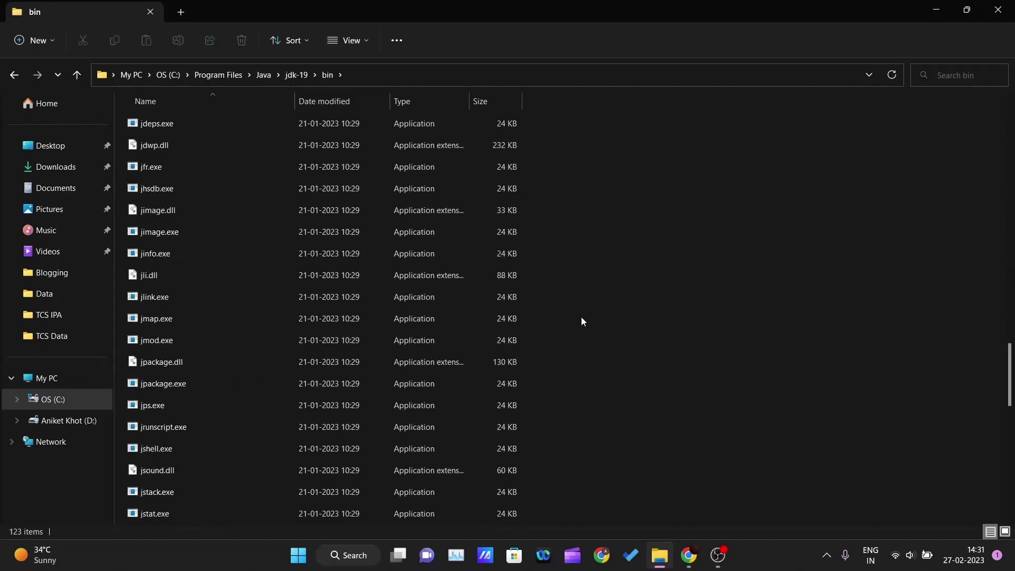
scroll(581, 320, "down", 5)
scroll(582, 321, "up", 20)
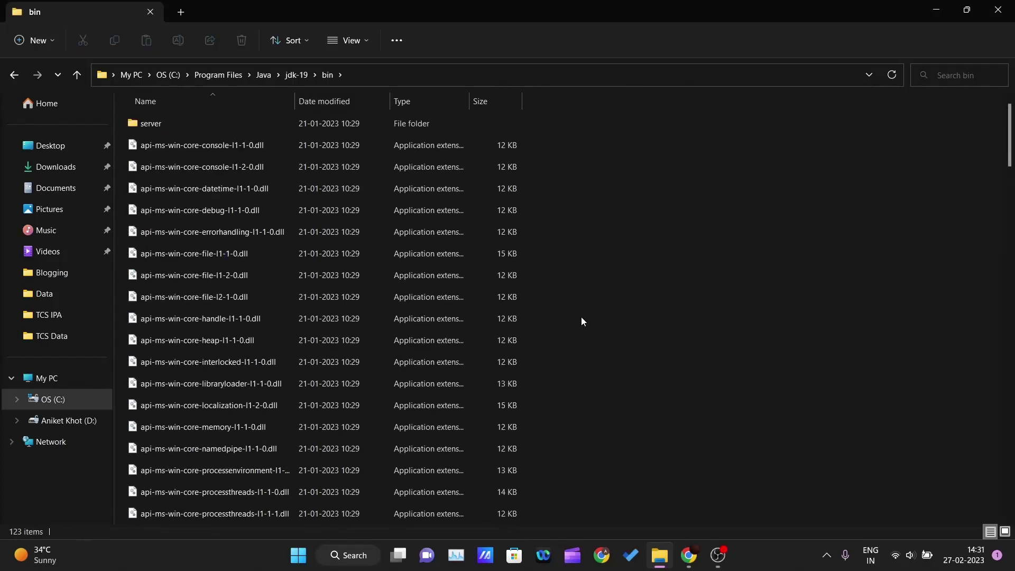
left_click(445, 78)
key("ctrl+c")
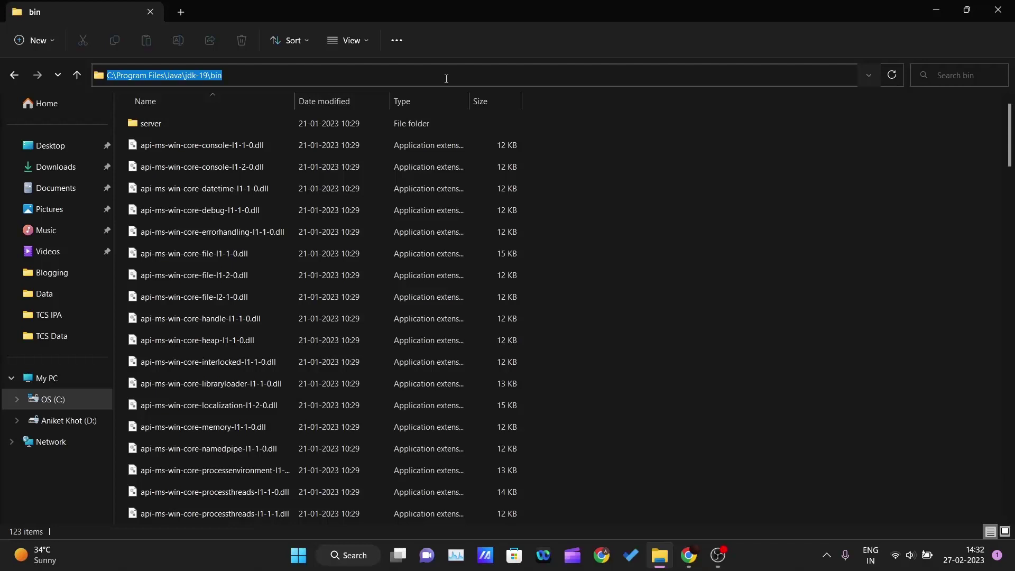
left_click(759, 297)
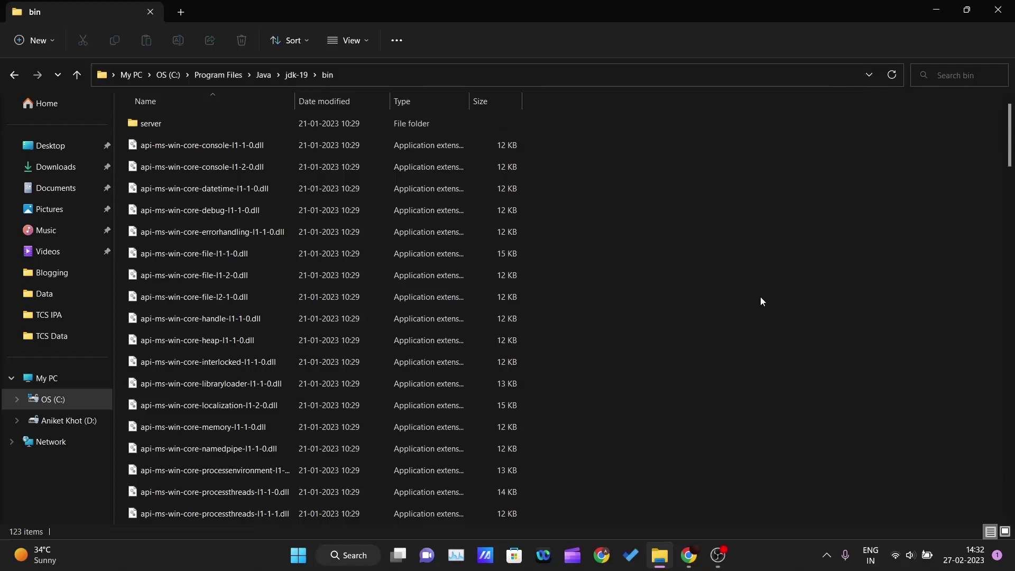
- Open the Environment Variables dialog from the Windows system properties and locate the Path entry among the system variables
left_click(296, 561)
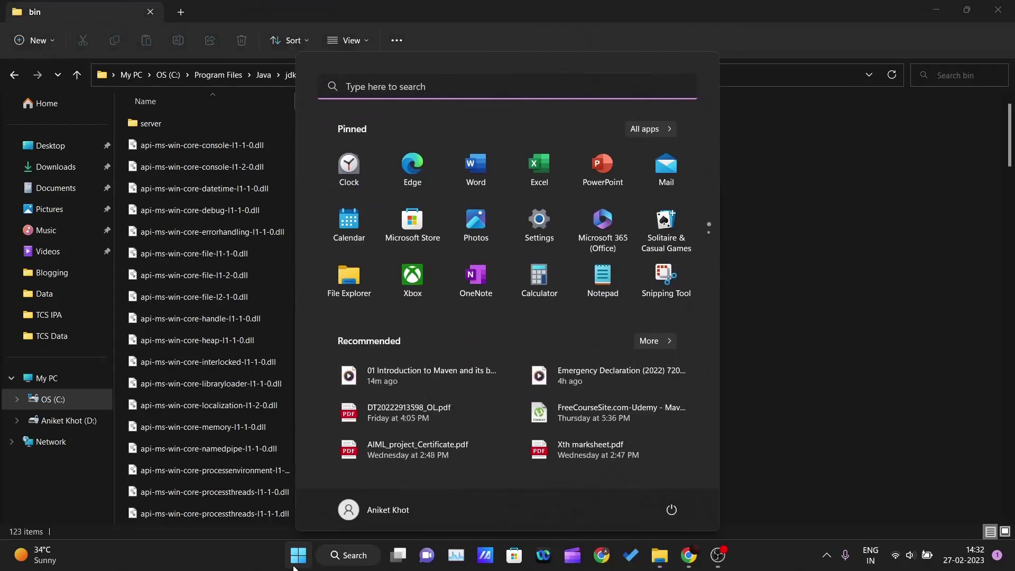
type("edit")
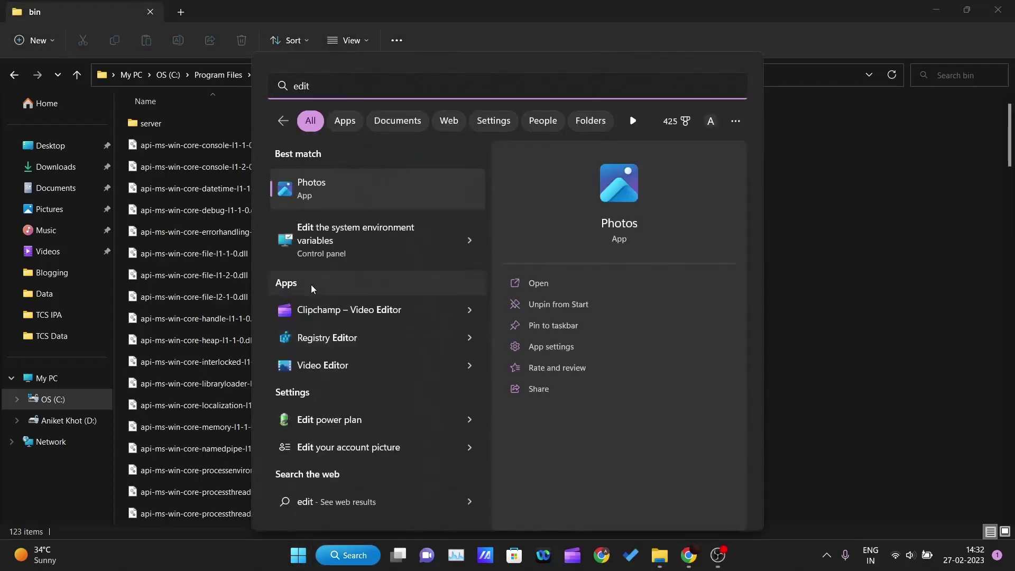
left_click(364, 245)
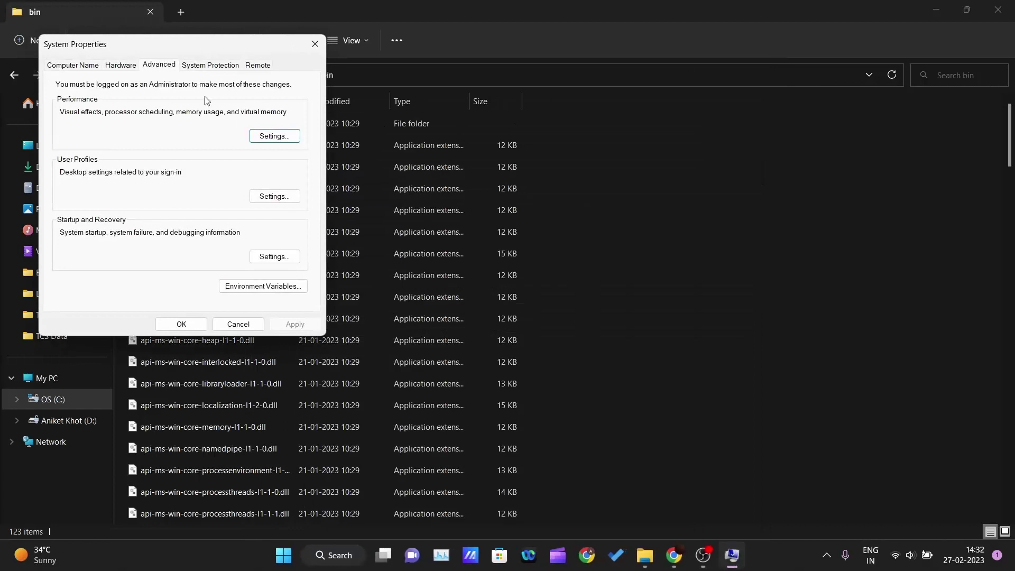
left_click_drag(199, 36, 473, 110)
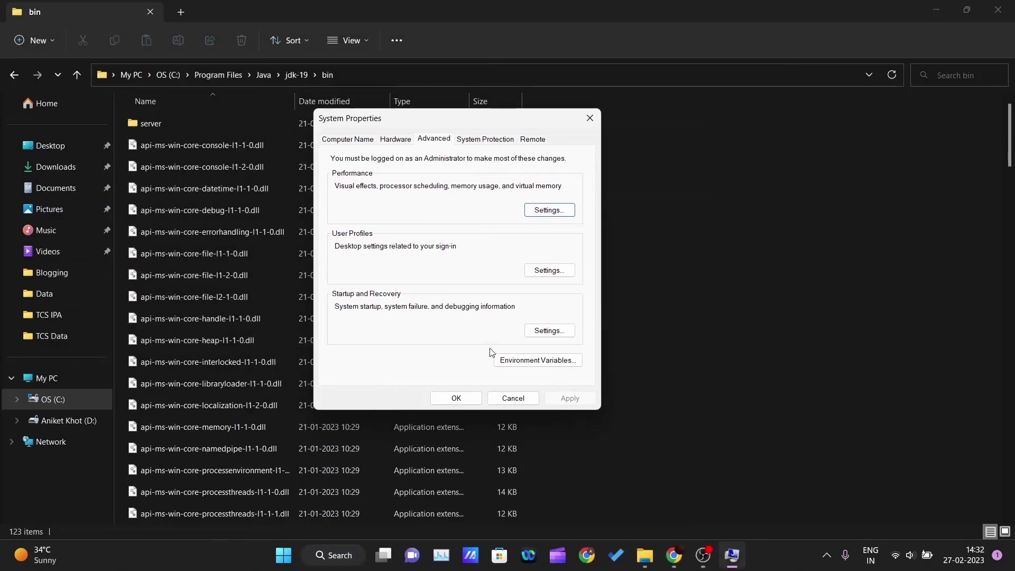
left_click(538, 360)
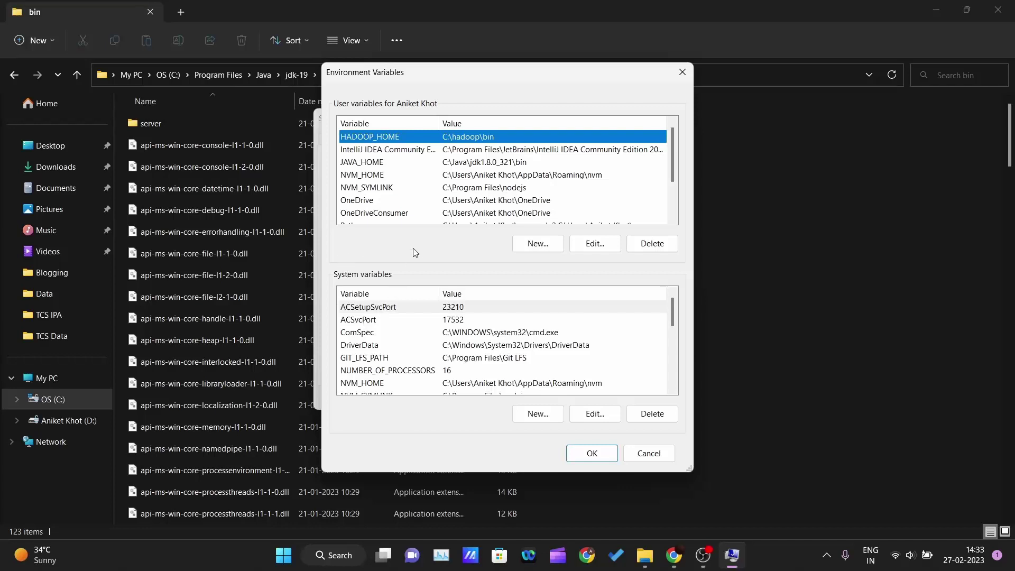
scroll(370, 357, "down", 2)
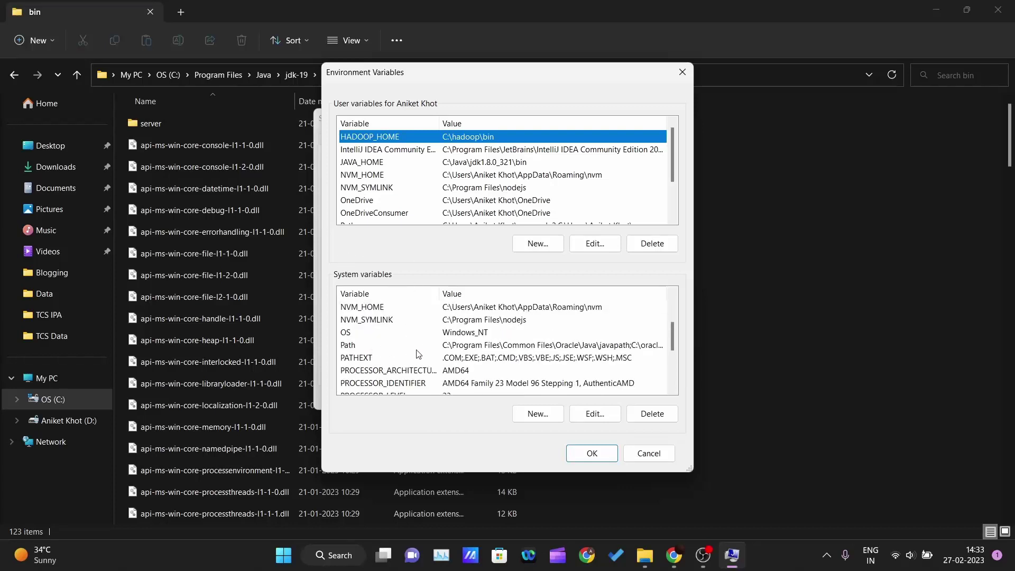
- Add C:\Program Files\Java\jdk-19\bin as a new entry in the system Path variable
left_click(362, 345)
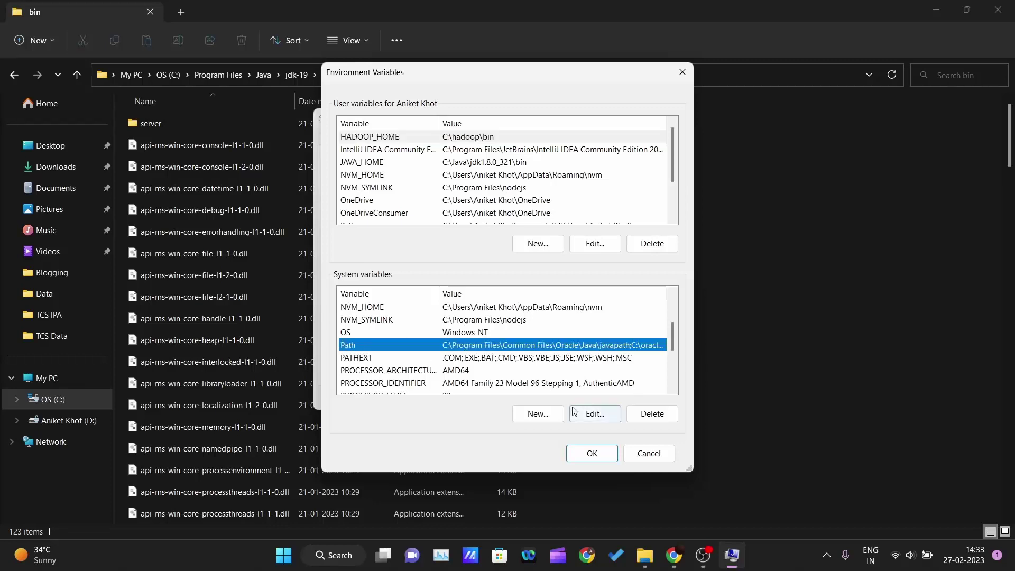
left_click(586, 419)
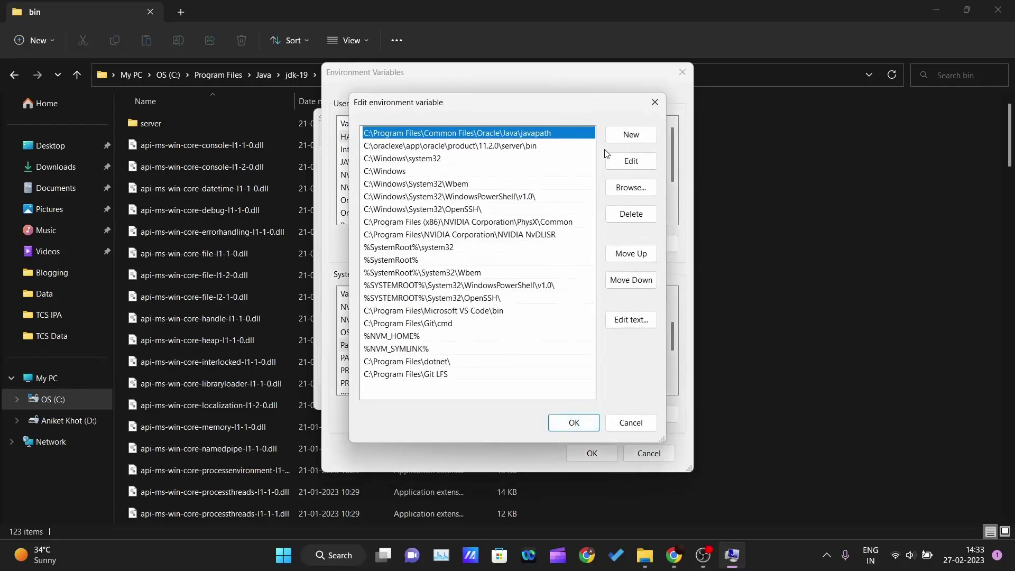
left_click(630, 134)
key("ctrl+v")
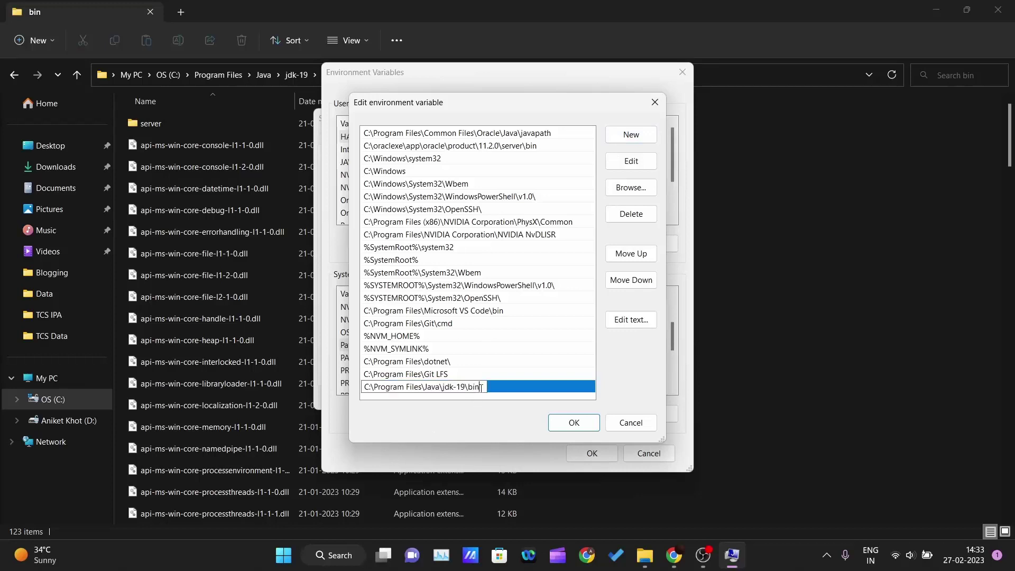
- Copy the path from the new jdk-19 entry, delete that entry from the system Path and close the editor
left_click_drag(479, 387, 359, 388)
key("ctrl+c")
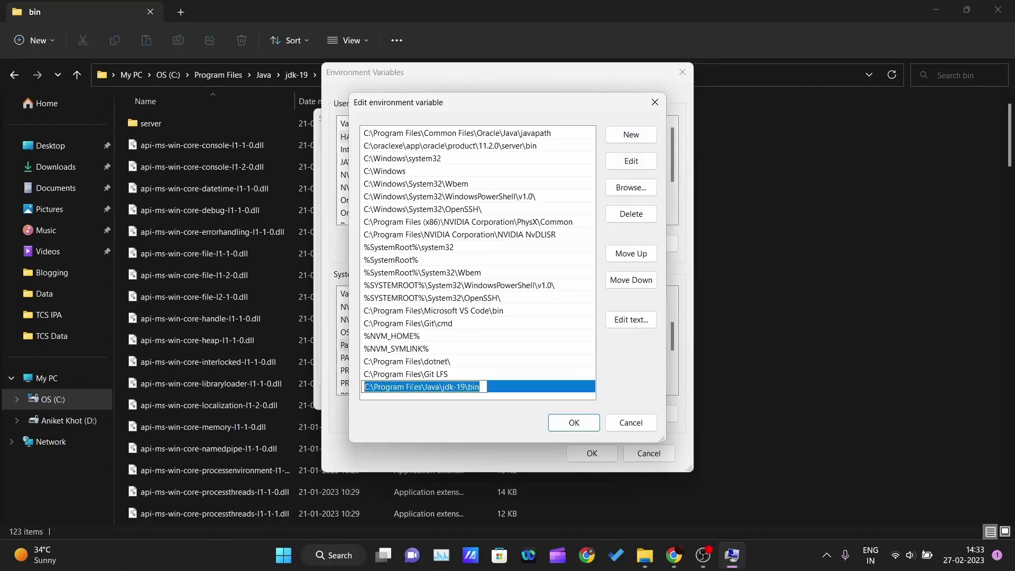
left_click(623, 223)
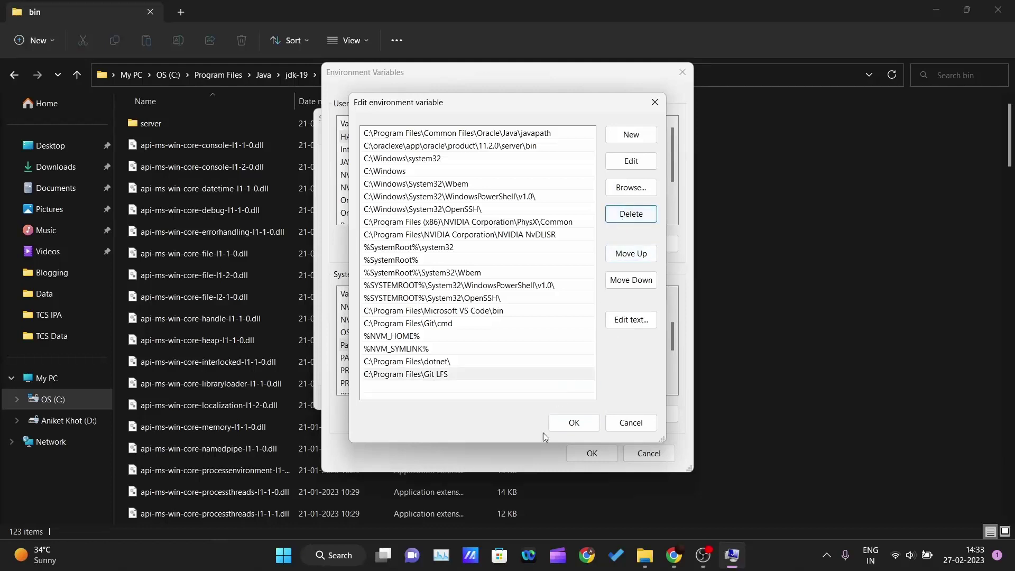
left_click(564, 426)
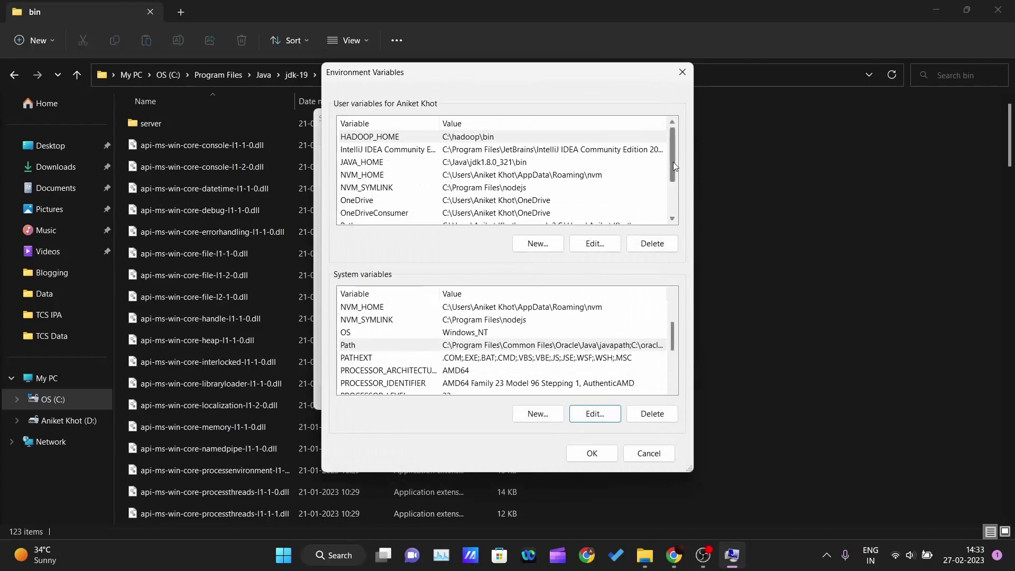
- Add C:\Program Files\Java\jdk-19\bin to the user Path variable and delete that newly added entry again
left_click_drag(673, 168, 673, 185)
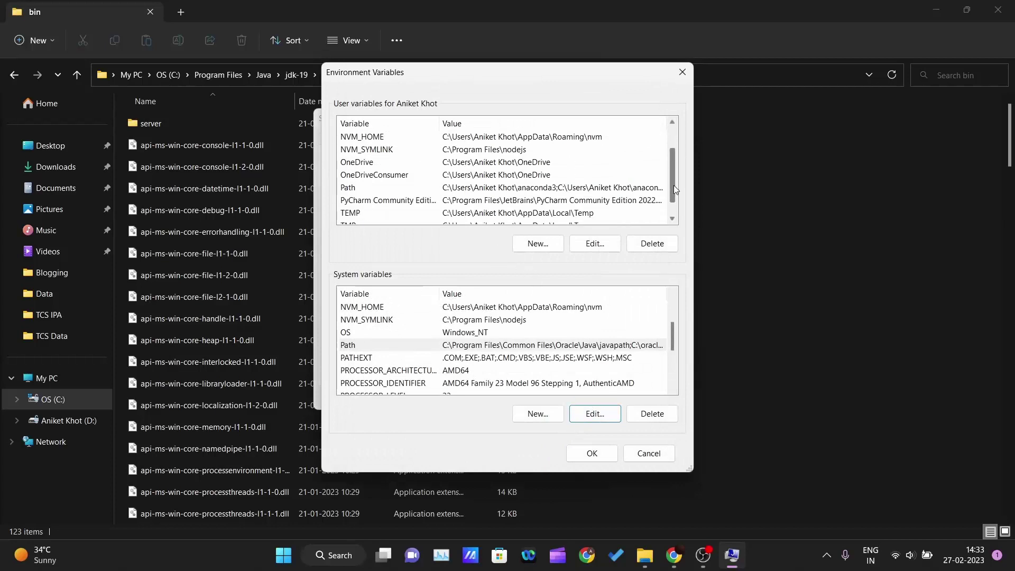
left_click(349, 189)
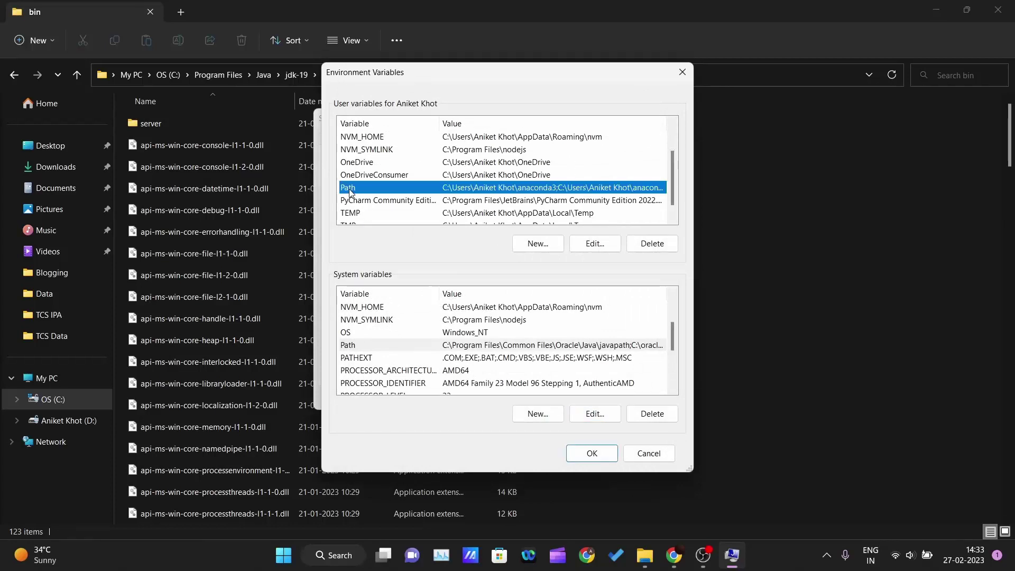
left_click(590, 248)
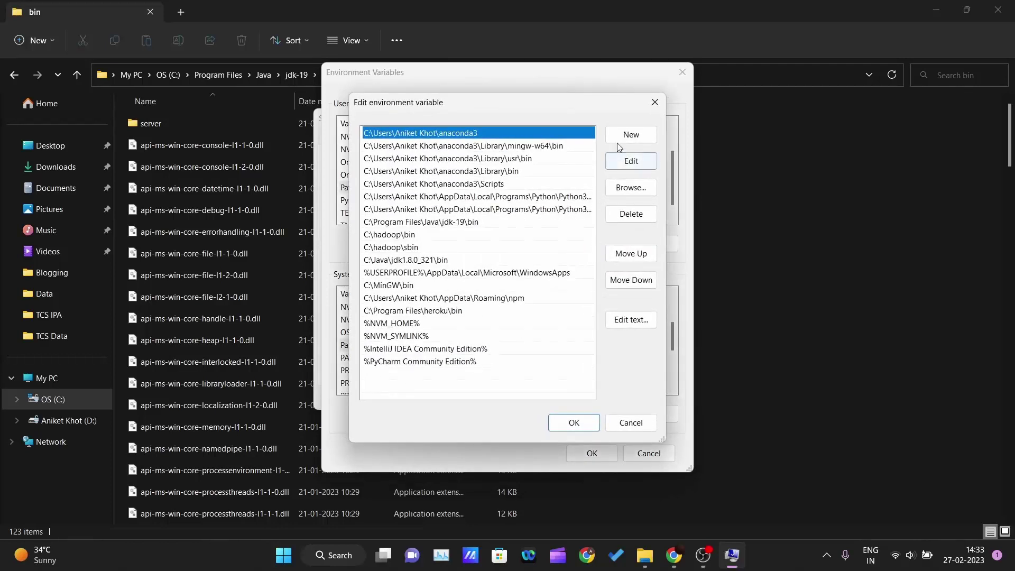
left_click(619, 137)
key("ctrl+v")
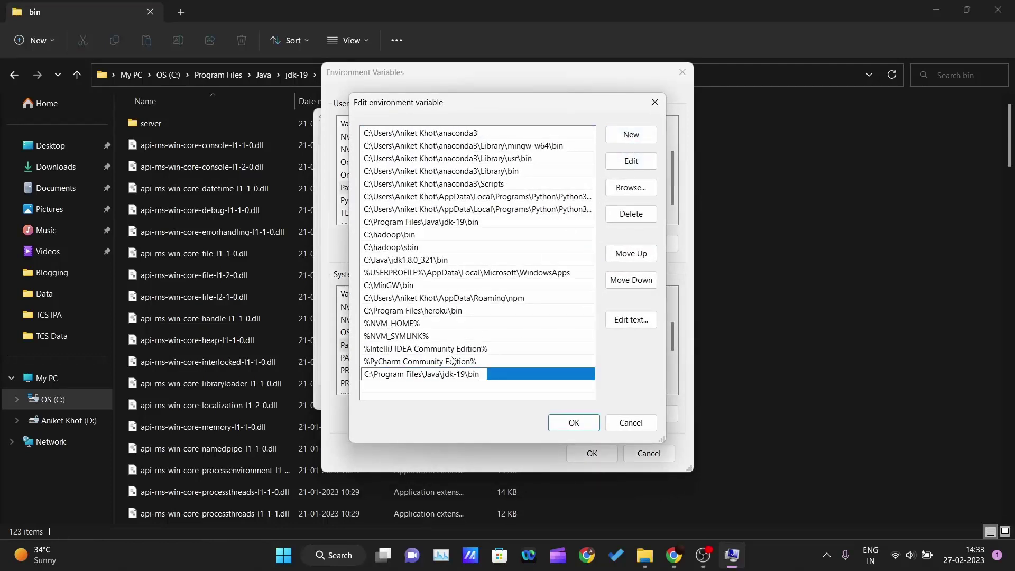
left_click(629, 213)
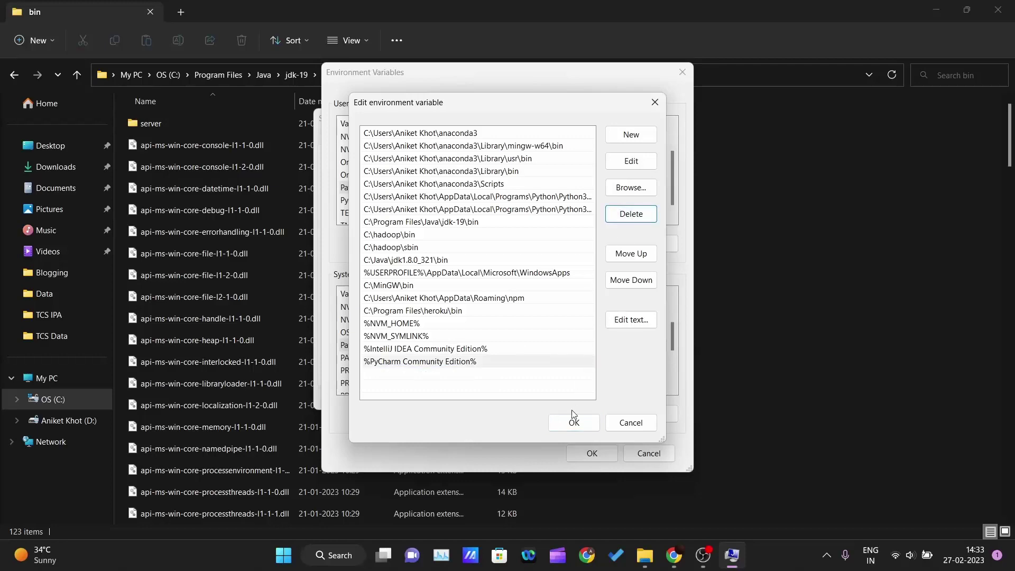
- Confirm and close the Path editor, the Environment Variables dialog and the System Properties dialog
left_click(574, 421)
left_click(591, 452)
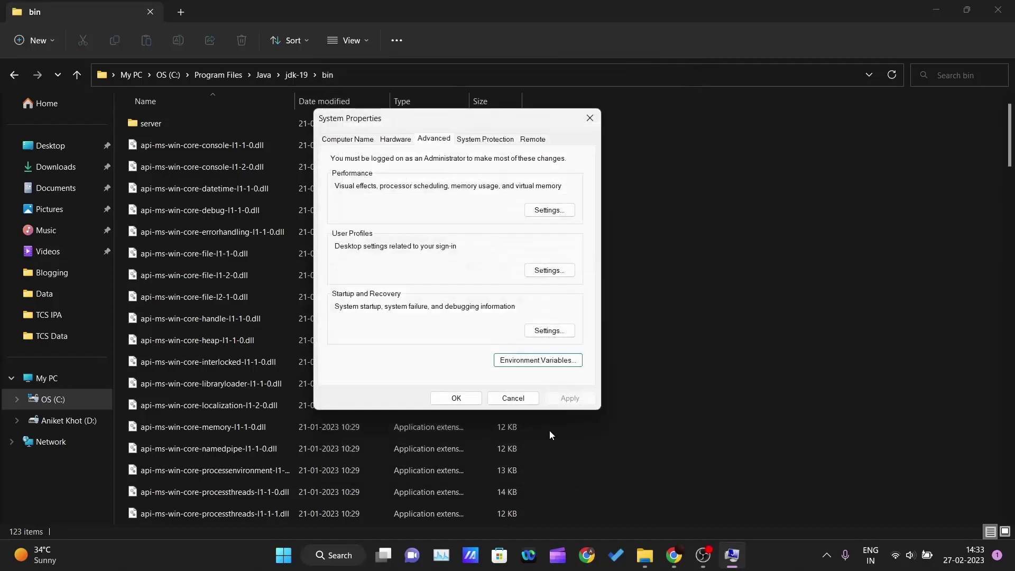
left_click(455, 398)
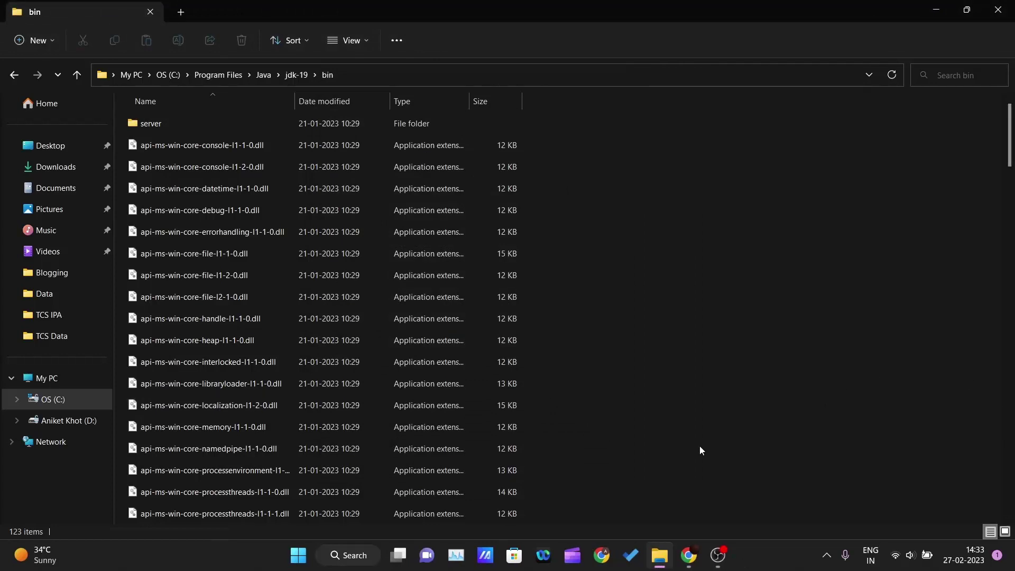
- Switch to Chrome, run the downloaded JDK 19 installer but decline the reinstallation, and close the Java Downloads page
left_click(660, 559)
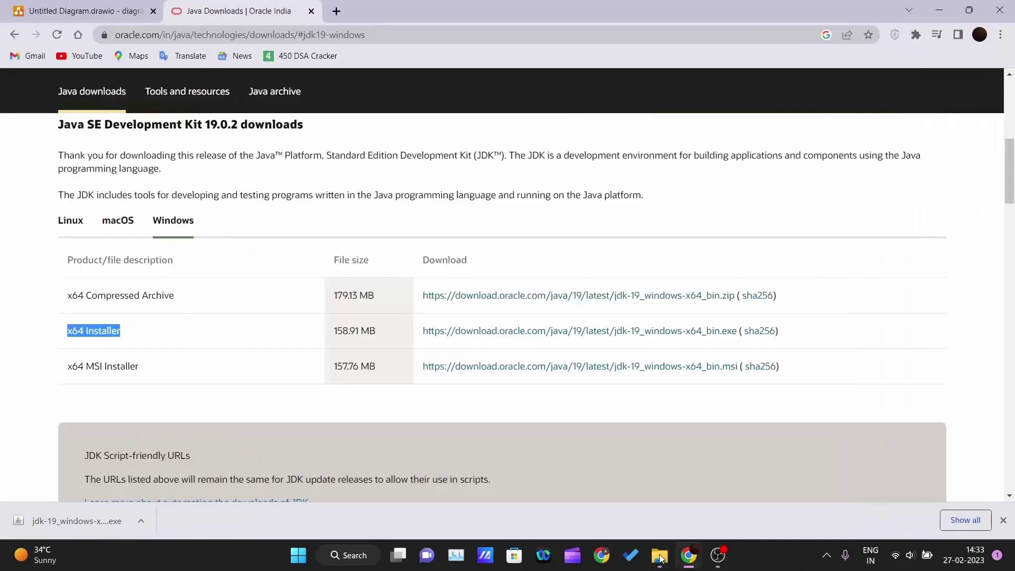
left_click(55, 528)
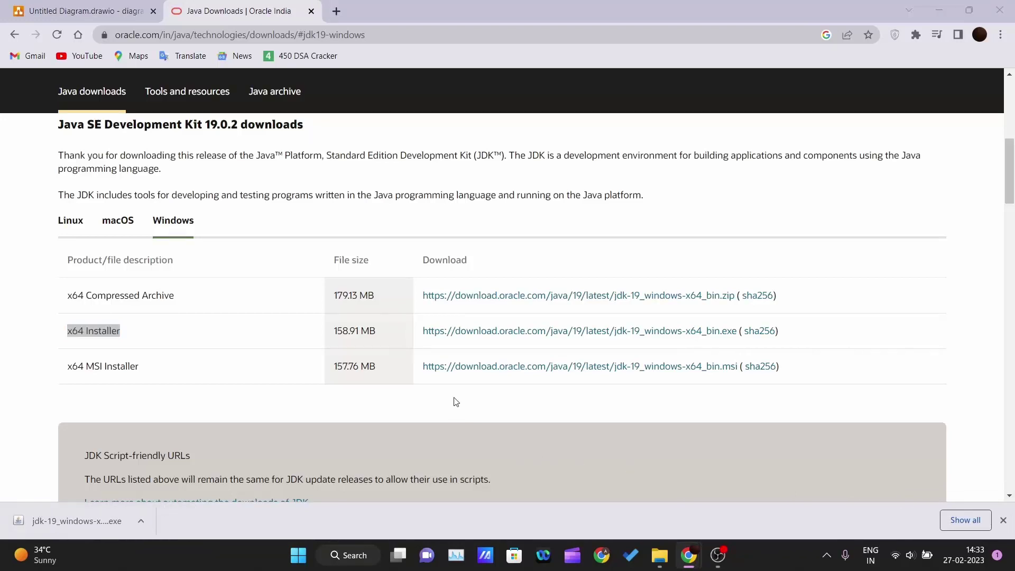
left_click(1002, 521)
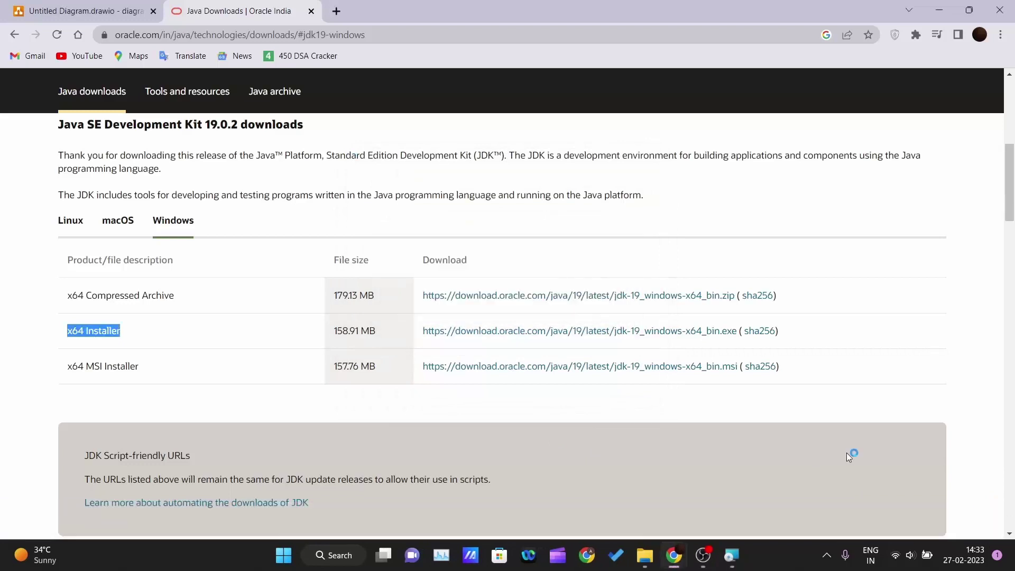
left_click(729, 553)
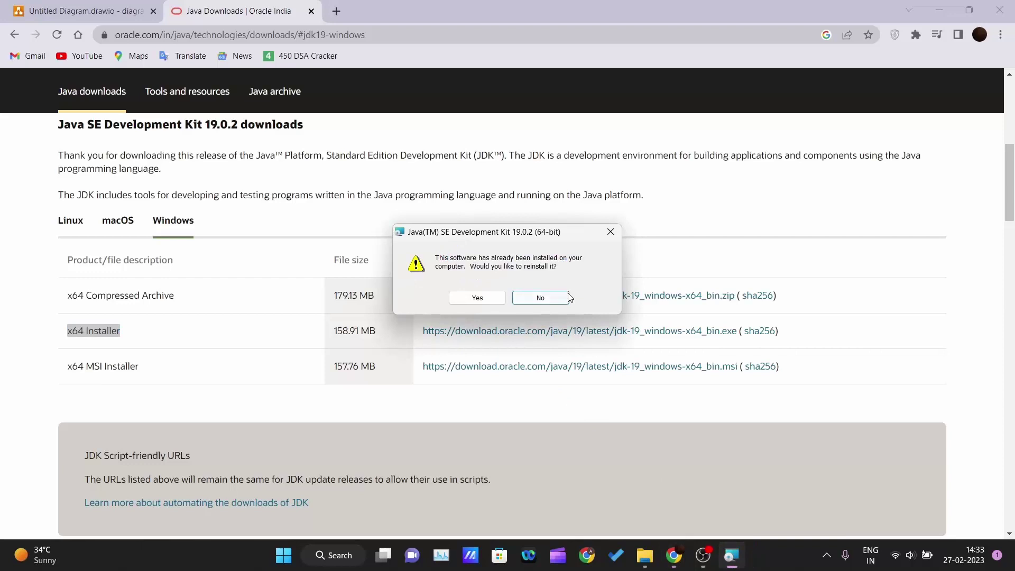
left_click(540, 298)
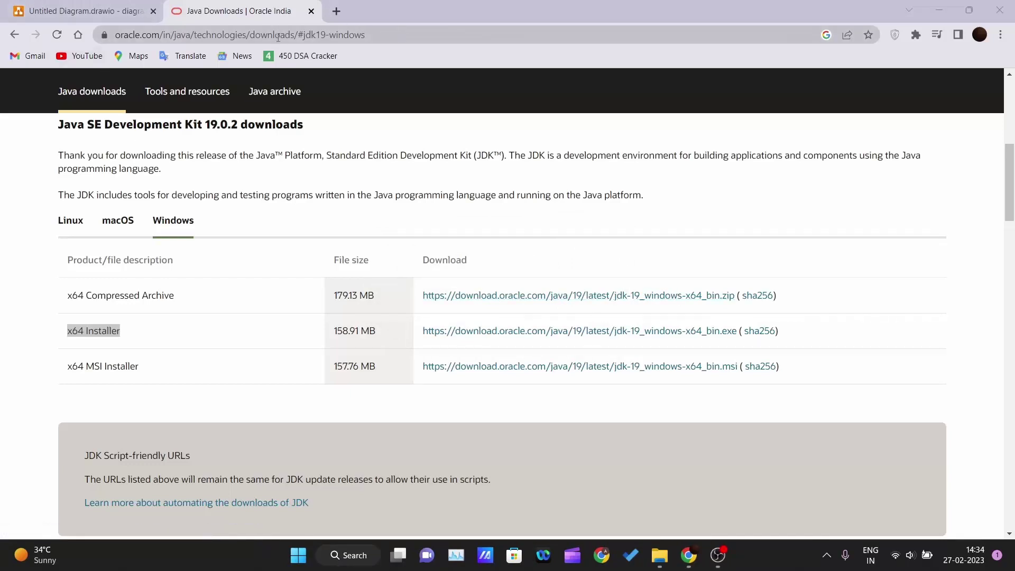
left_click(315, 15)
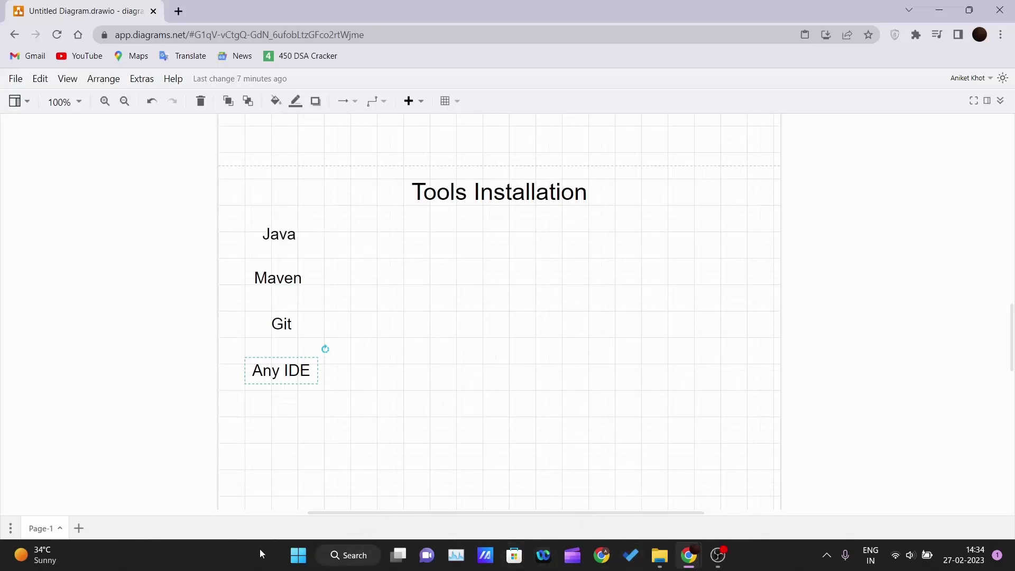
- Open a Windows PowerShell terminal and check the Java installation with java --version
right_click(297, 555)
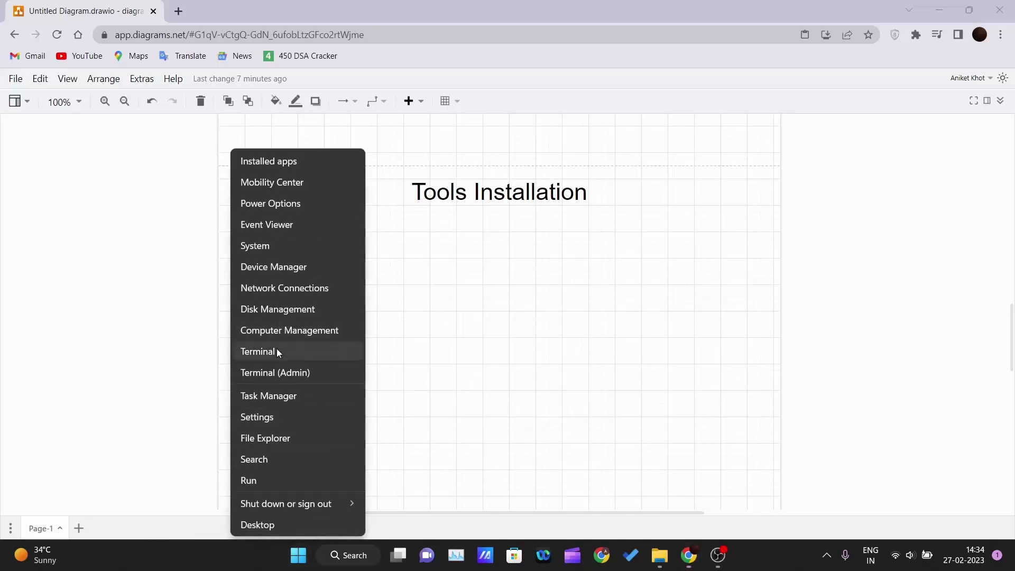
left_click(277, 352)
left_click_drag(438, 140, 442, 113)
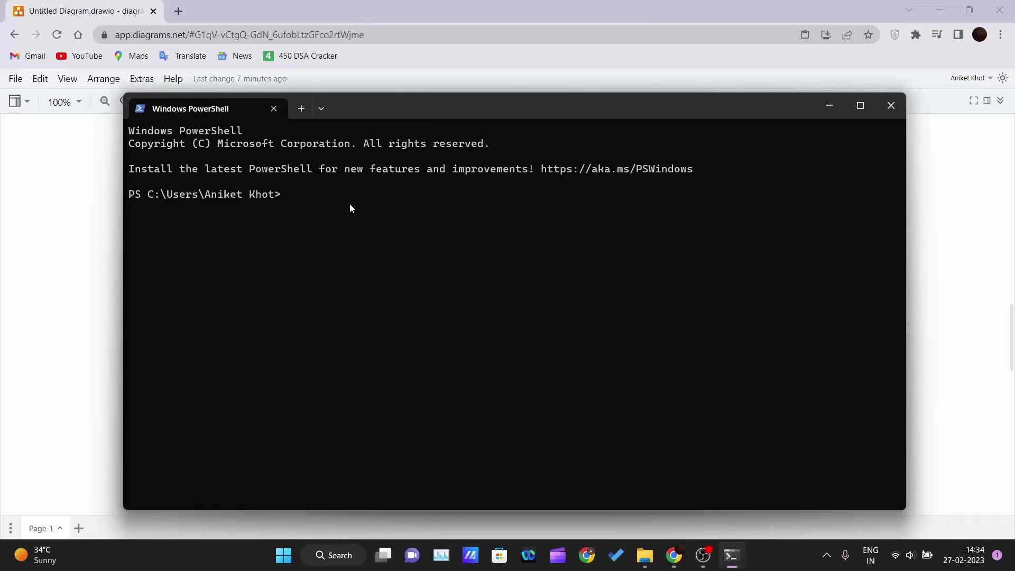
type("java --version")
key("Return")
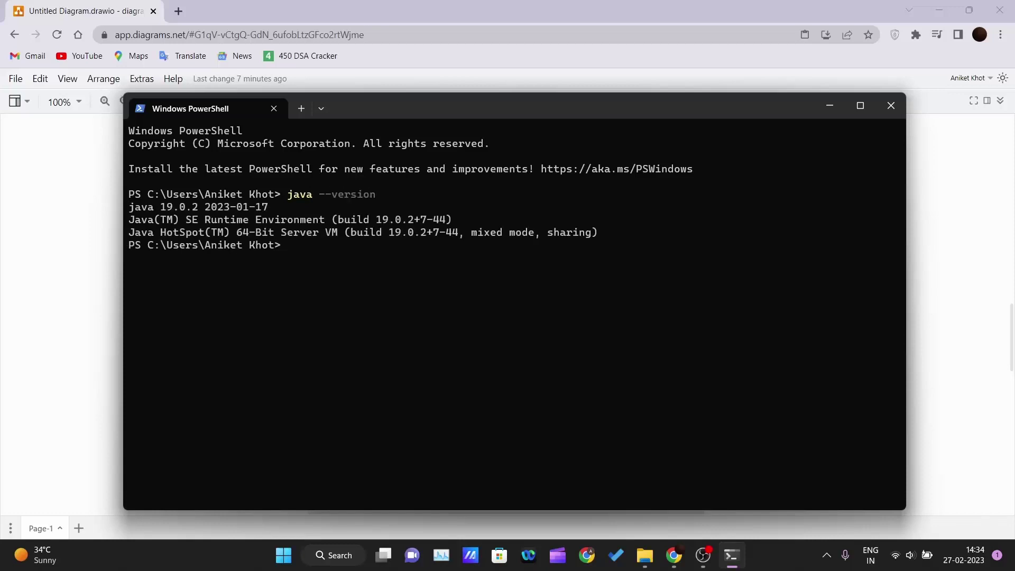
- Review the Java version output in the terminal and minimize the terminal window
left_click_drag(131, 207, 600, 232)
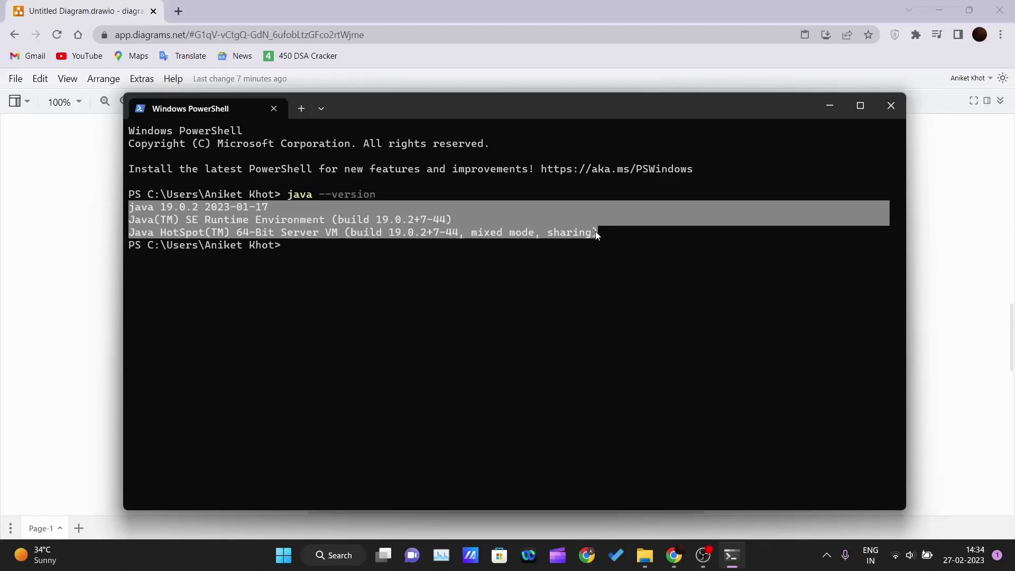
key("ctrl+c")
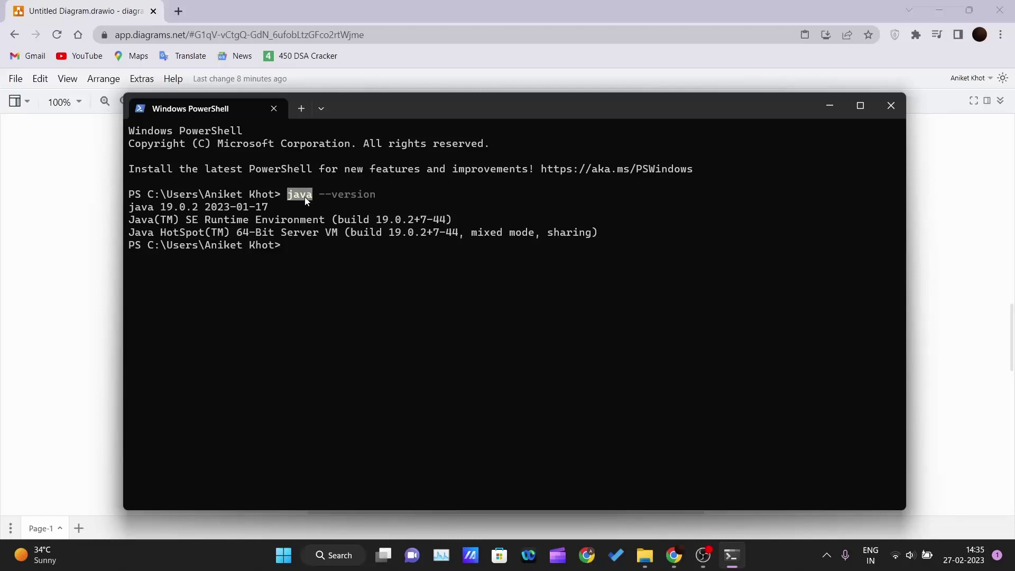
left_click(317, 261)
left_click(830, 110)
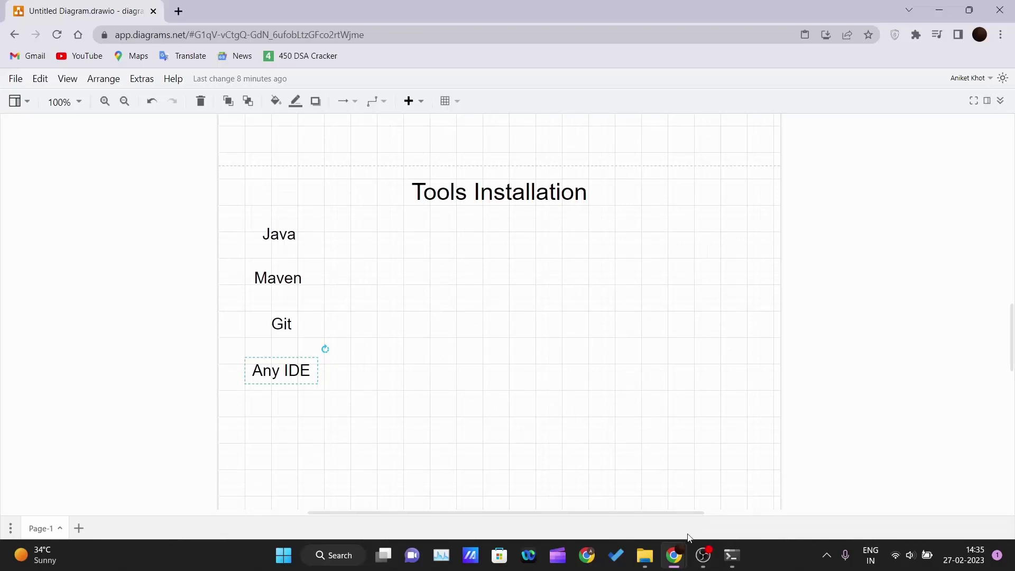
- Search Google for "download maven" in a new tab and open the Download Apache Maven page
left_click(179, 12)
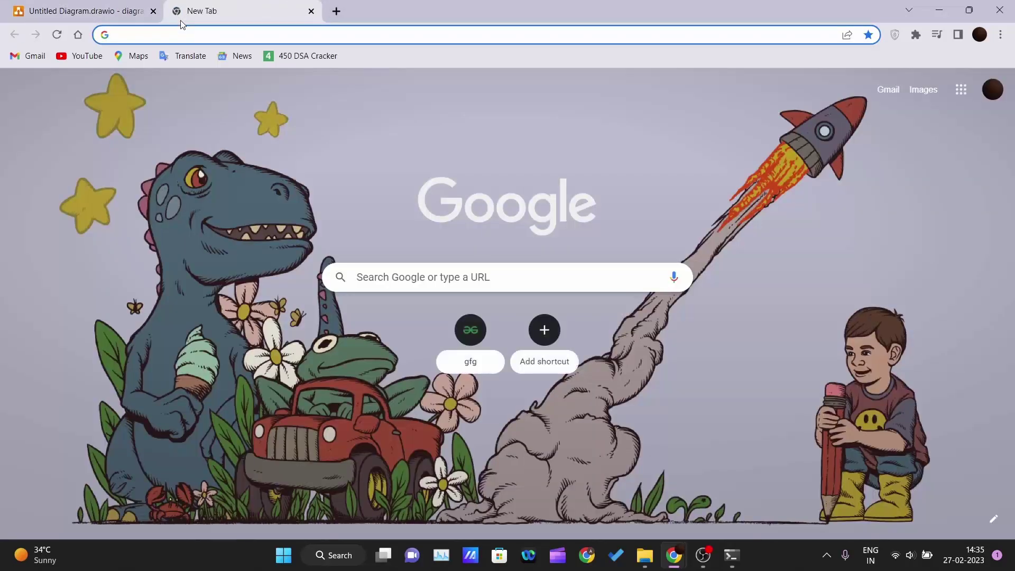
type("dow")
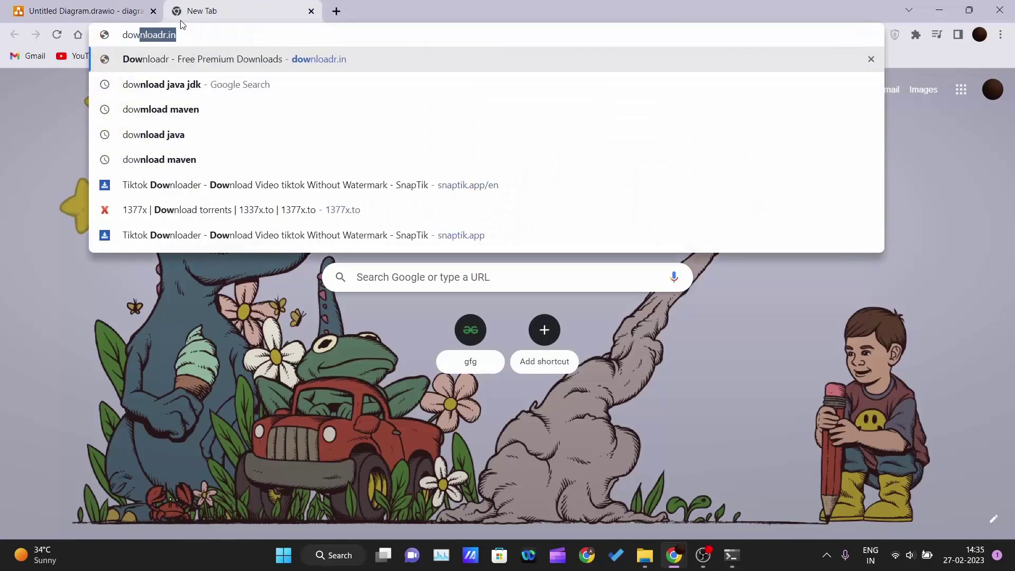
type("nload macen")
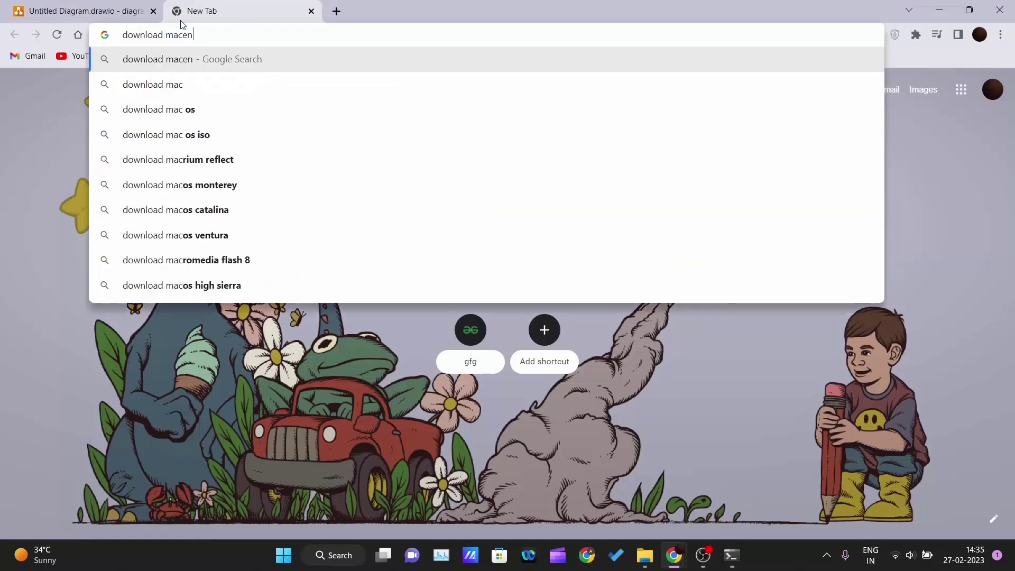
key("Return")
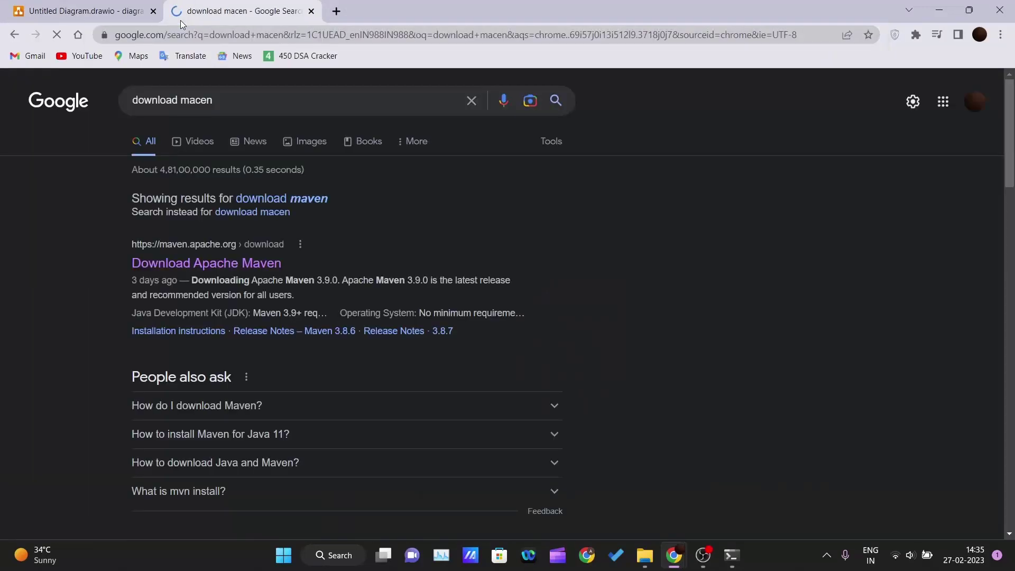
left_click(200, 103)
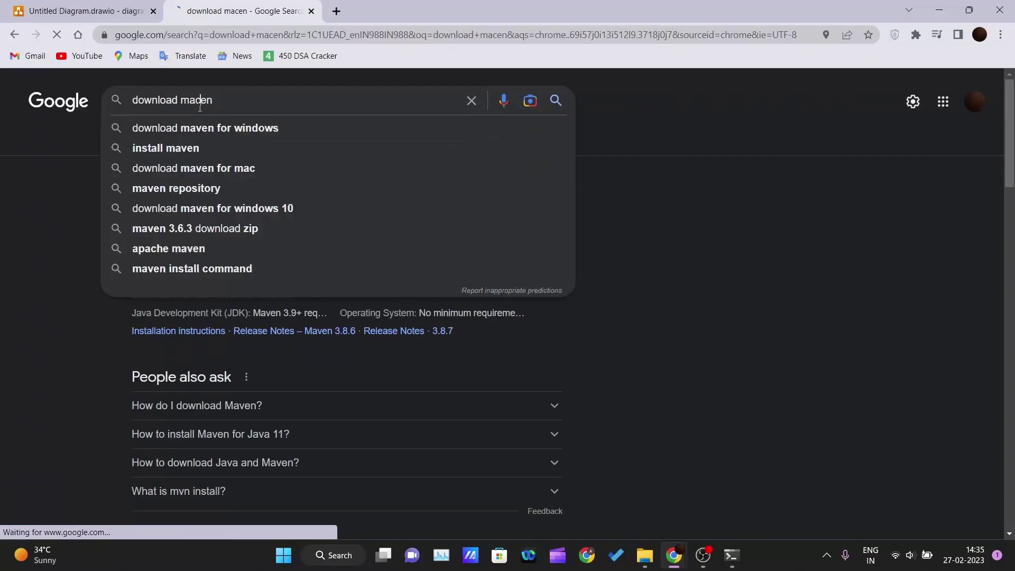
key("BackSpace")
type("v")
key("Return")
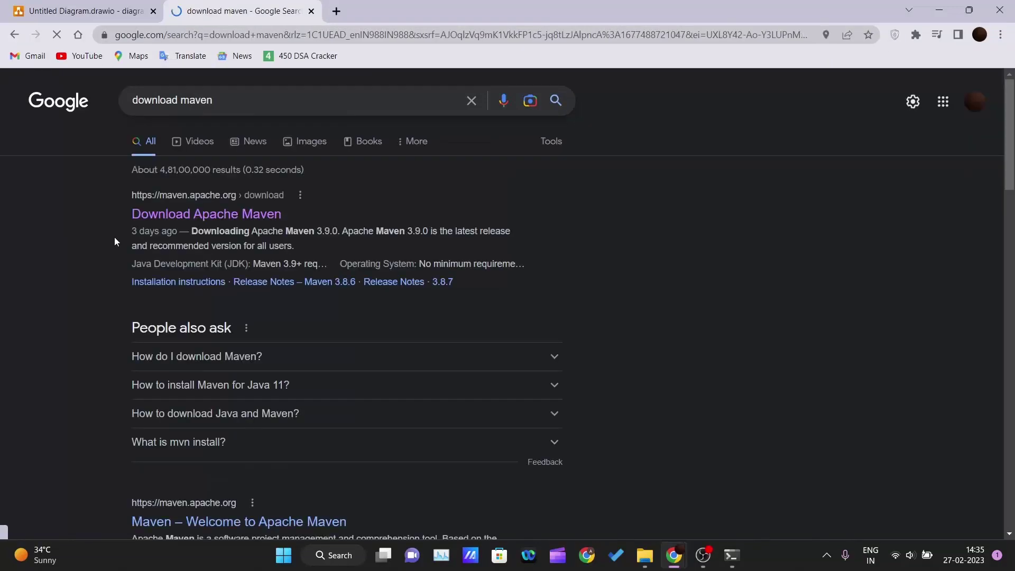
left_click_drag(116, 204, 294, 199)
left_click(155, 221)
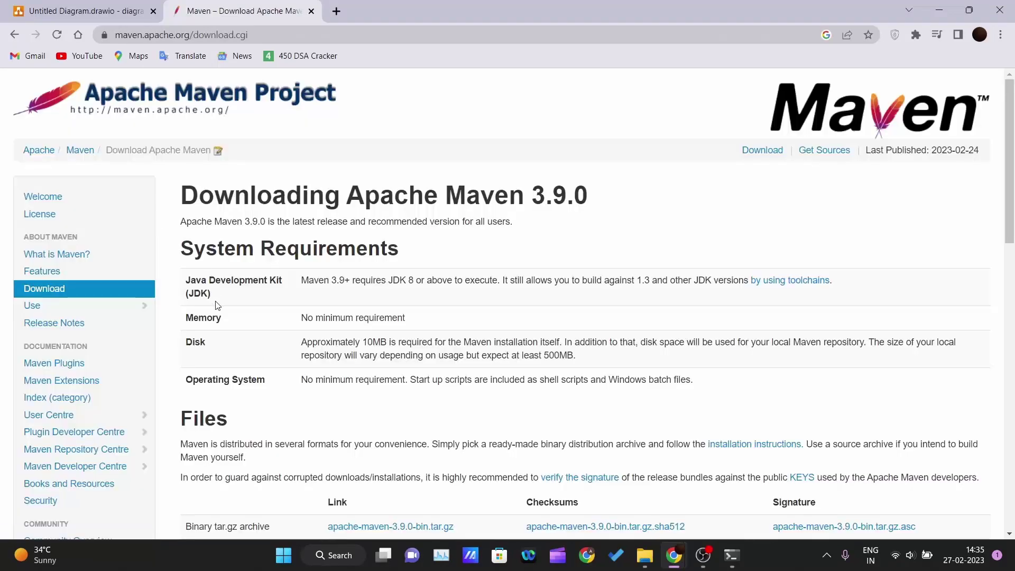
- Examine the system requirements for Apache Maven 3.9.0, especially the JDK row, and return to the Tools Installation diagram
scroll(224, 299, "down", 5)
scroll(224, 299, "up", 5)
left_click_drag(182, 248, 798, 381)
left_click(759, 390)
left_click_drag(187, 279, 209, 294)
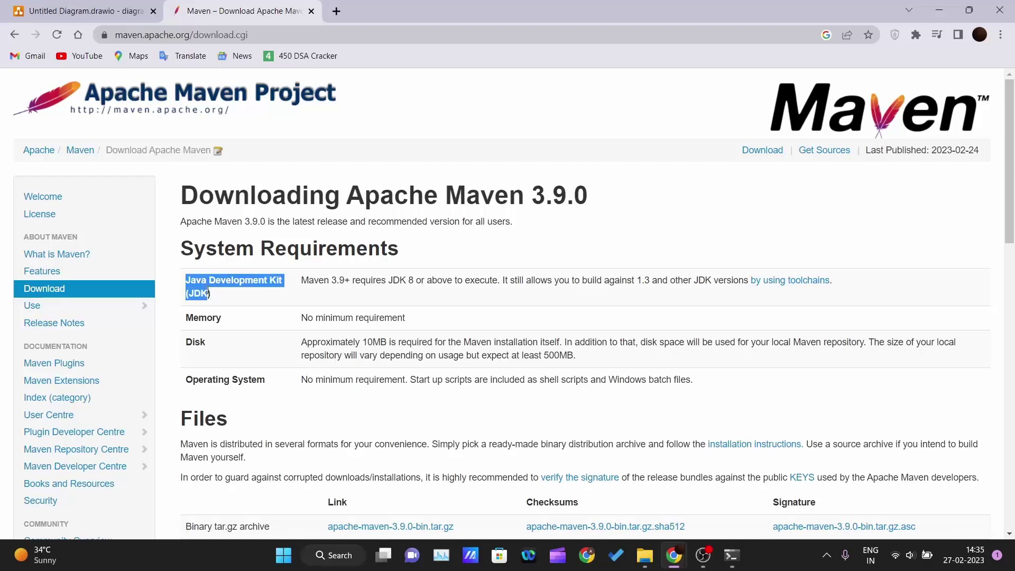
left_click(219, 294)
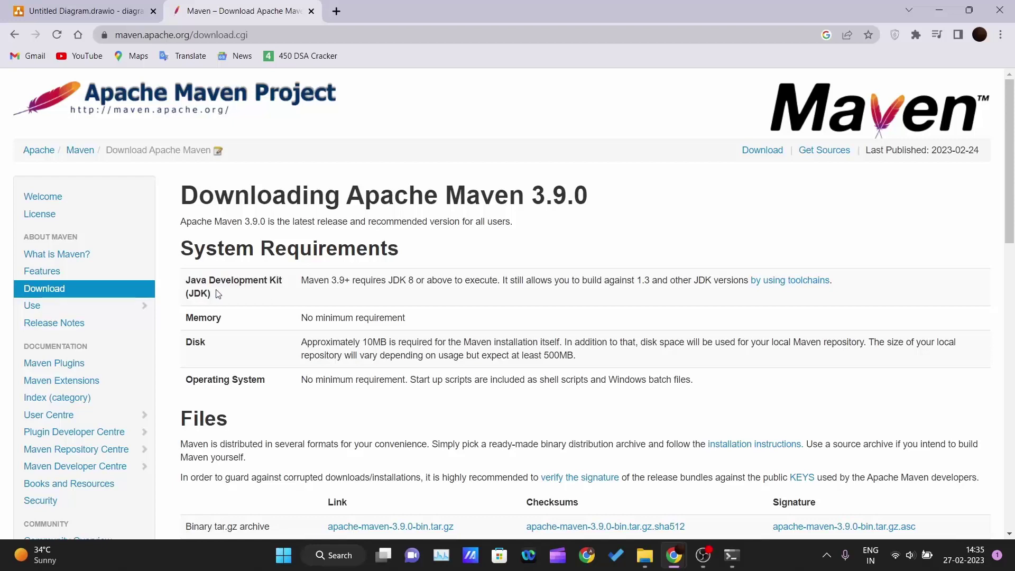
left_click(127, 4)
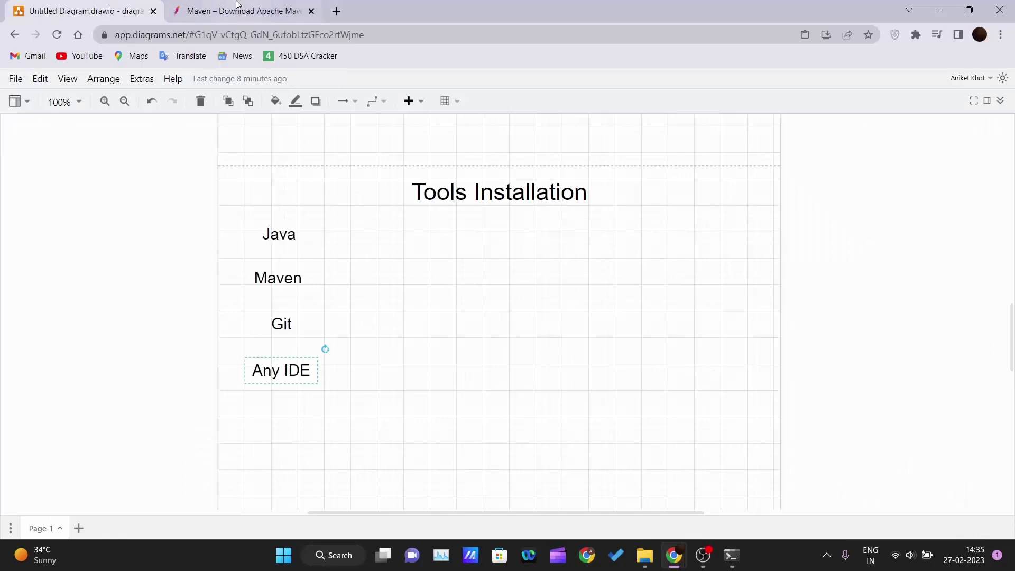
- Review the Java Development Kit, Memory, Disk and Operating System requirements on the Apache Maven download page
left_click(236, 5)
triple_click(207, 294)
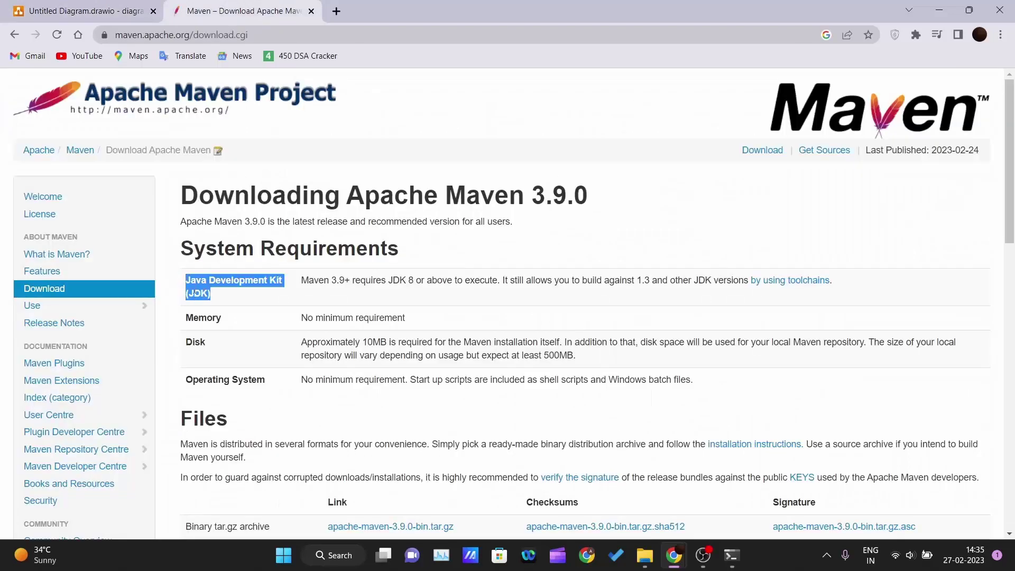
left_click(252, 324)
left_click_drag(201, 326, 190, 327)
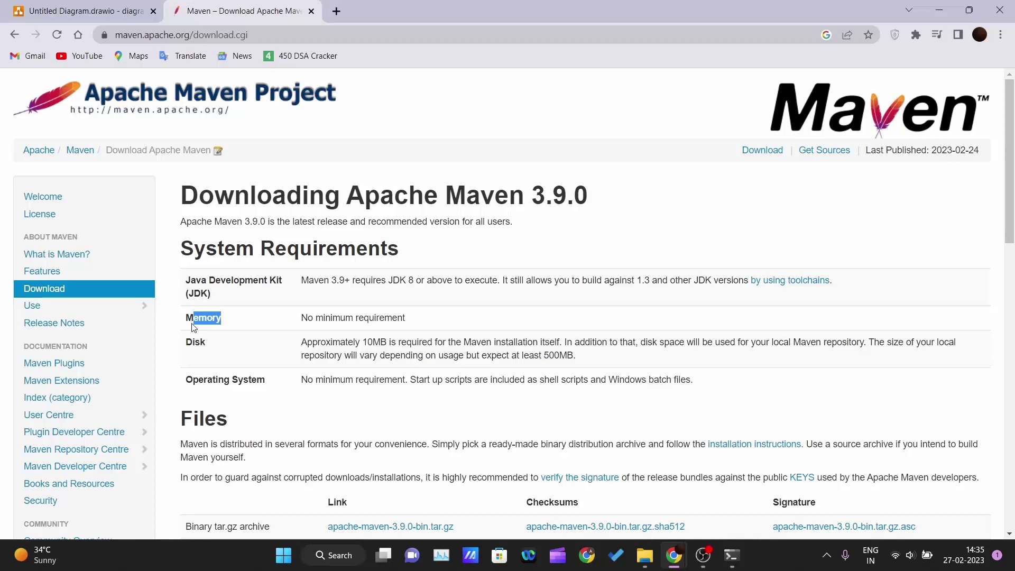
left_click(228, 328)
left_click_drag(211, 344, 189, 346)
left_click_drag(288, 347, 436, 344)
left_click_drag(361, 341, 388, 342)
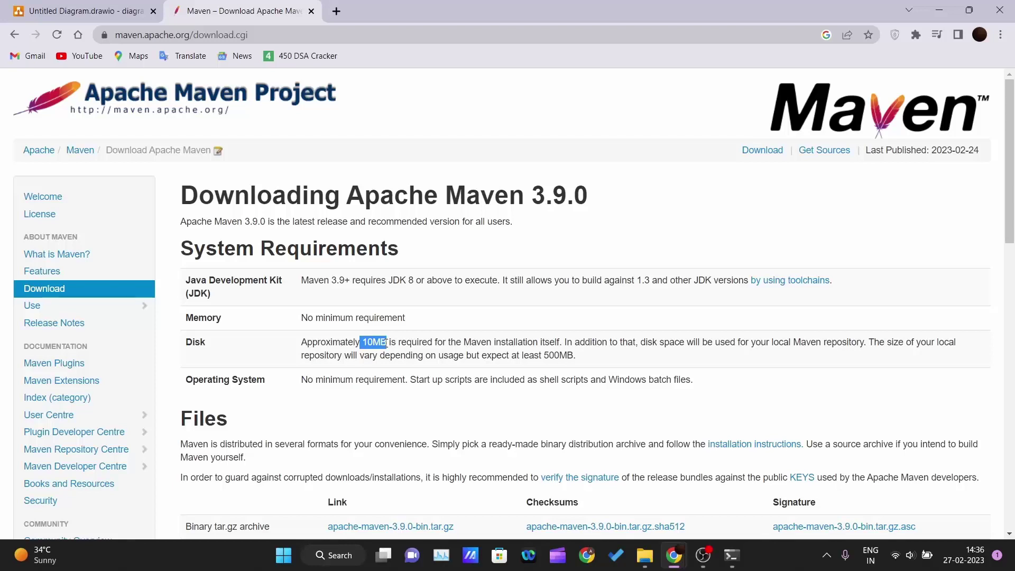
left_click(223, 370)
left_click_drag(188, 379, 318, 380)
left_click(322, 381)
- Review the archive formats in the Files table and download the binary zip archive apache-maven-3.9.0-bin.zip
scroll(298, 408, "down", 2)
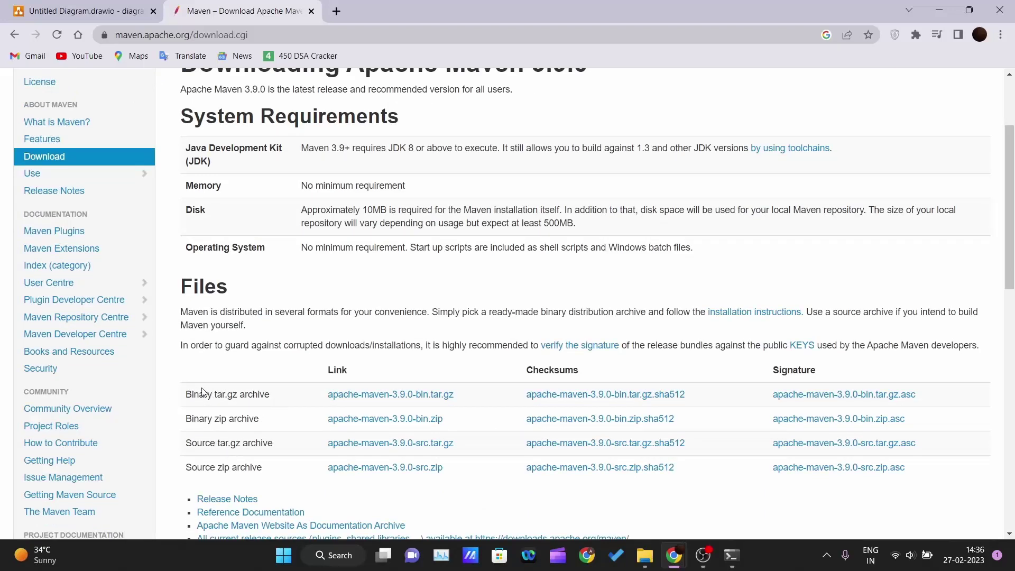
left_click_drag(186, 397, 267, 475)
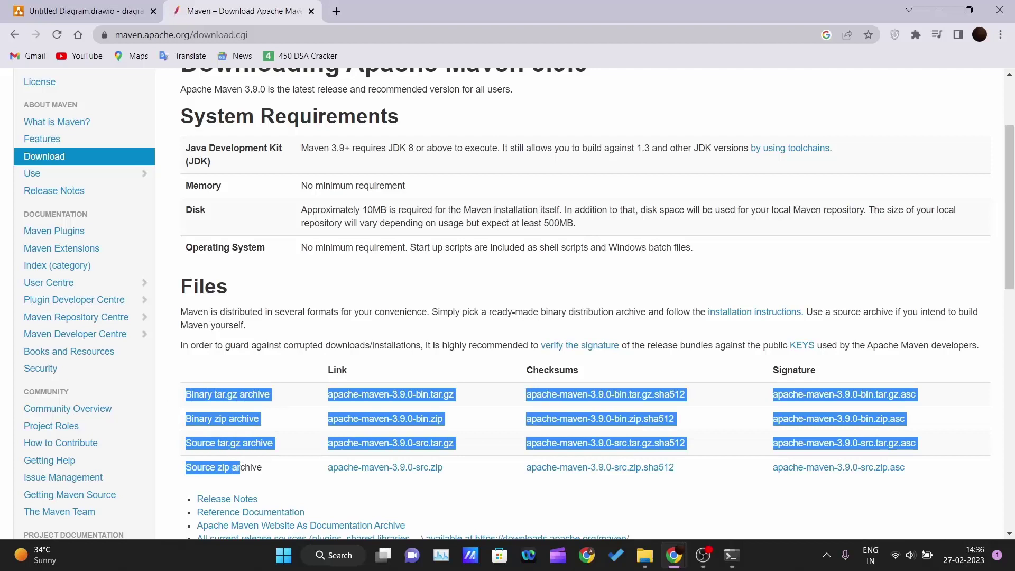
left_click(272, 475)
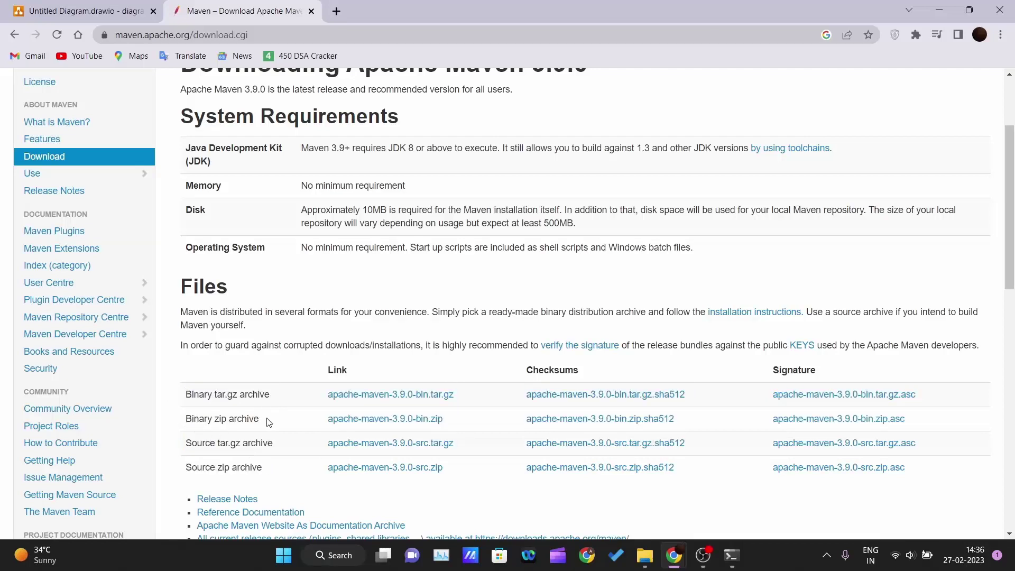
left_click(412, 420)
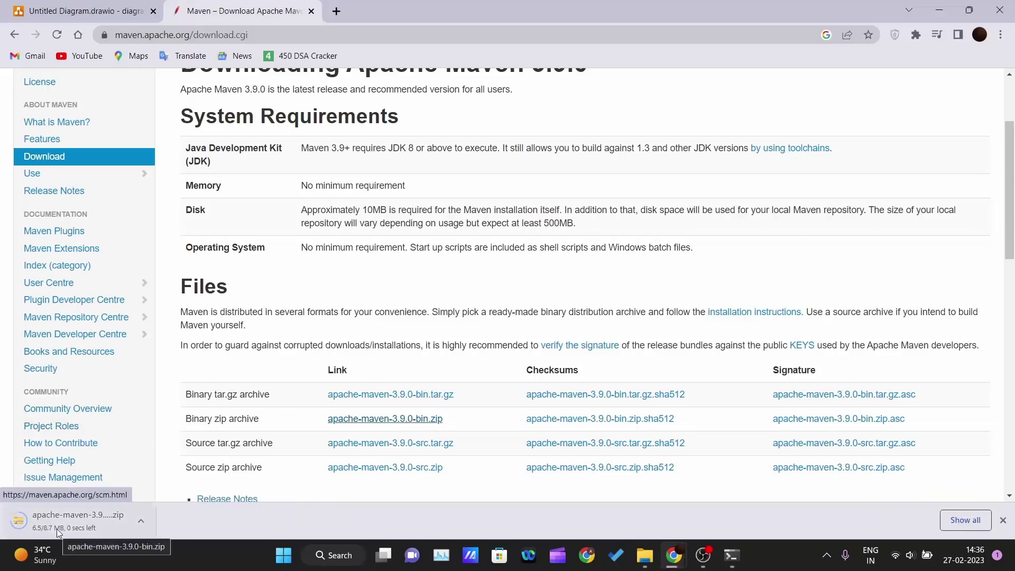
left_click(87, 522)
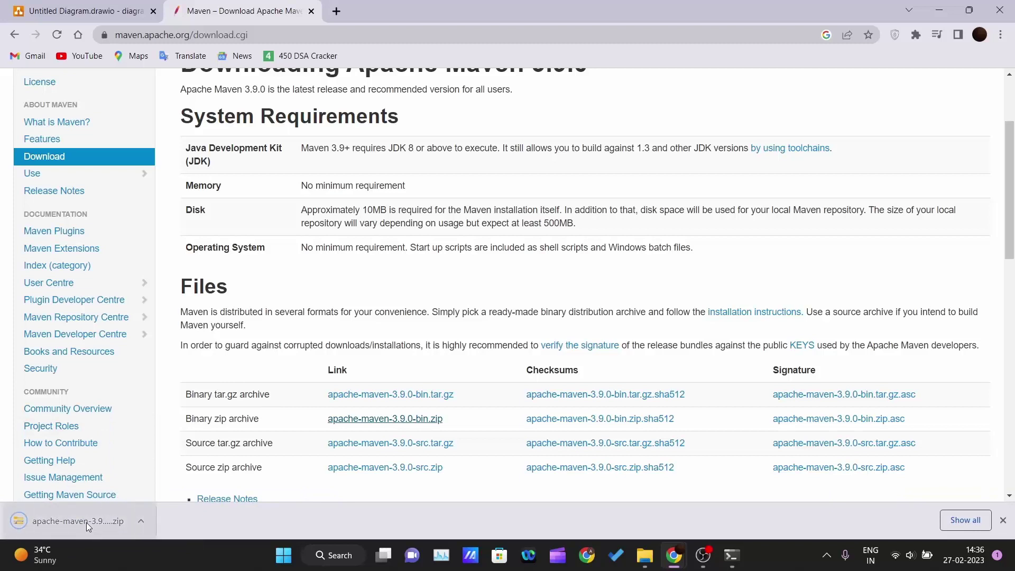
left_click(141, 522)
left_click(172, 422)
- Switch to File Explorer, look inside apache-maven-3.9.0-bin.zip in Downloads, and return to the Downloads folder
left_click(644, 555)
left_click(44, 177)
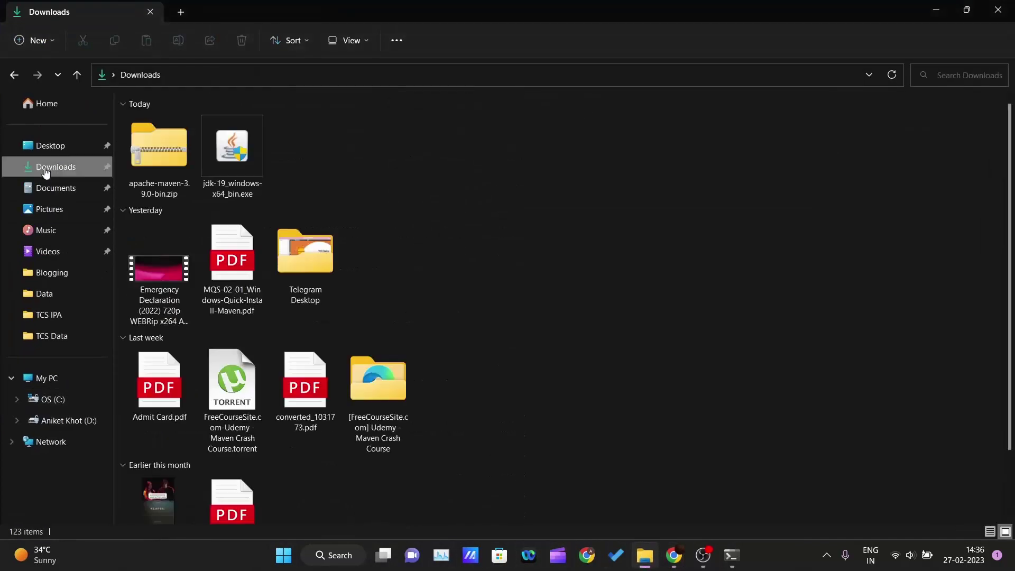
double_click(159, 157)
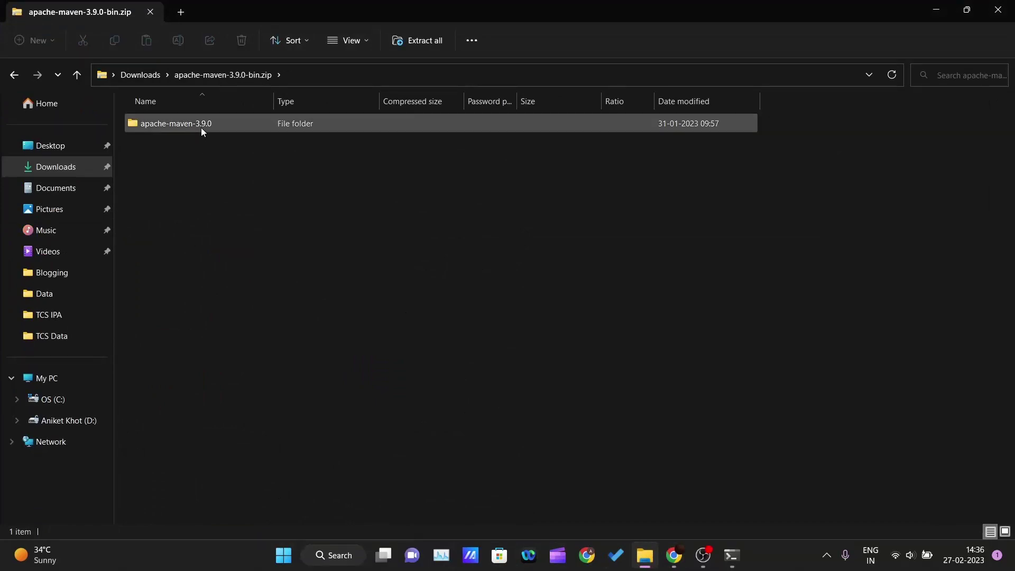
left_click(154, 76)
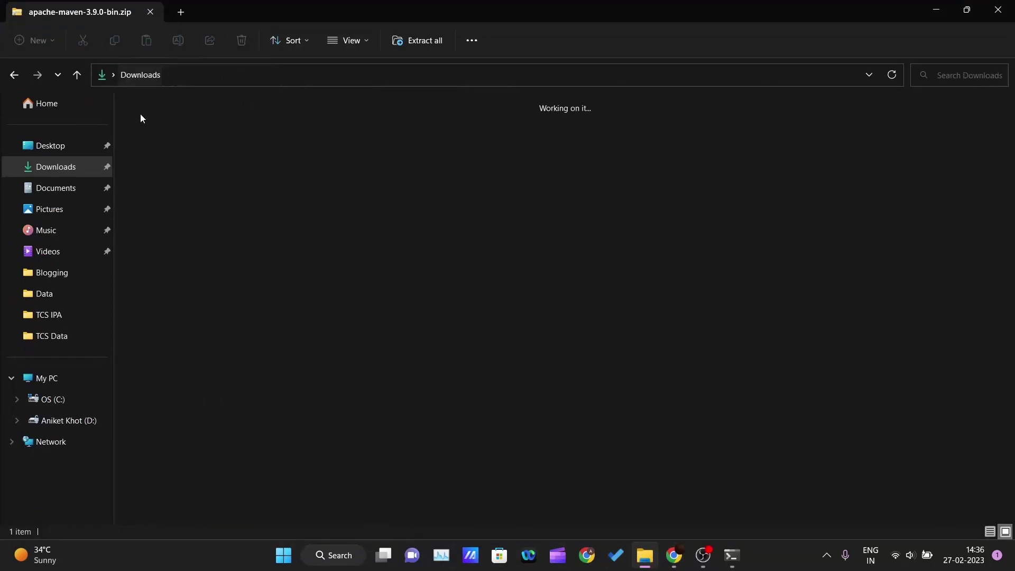
- Extract all files of apache-maven-3.9.0-bin.zip to the Desktop folder
right_click(161, 157)
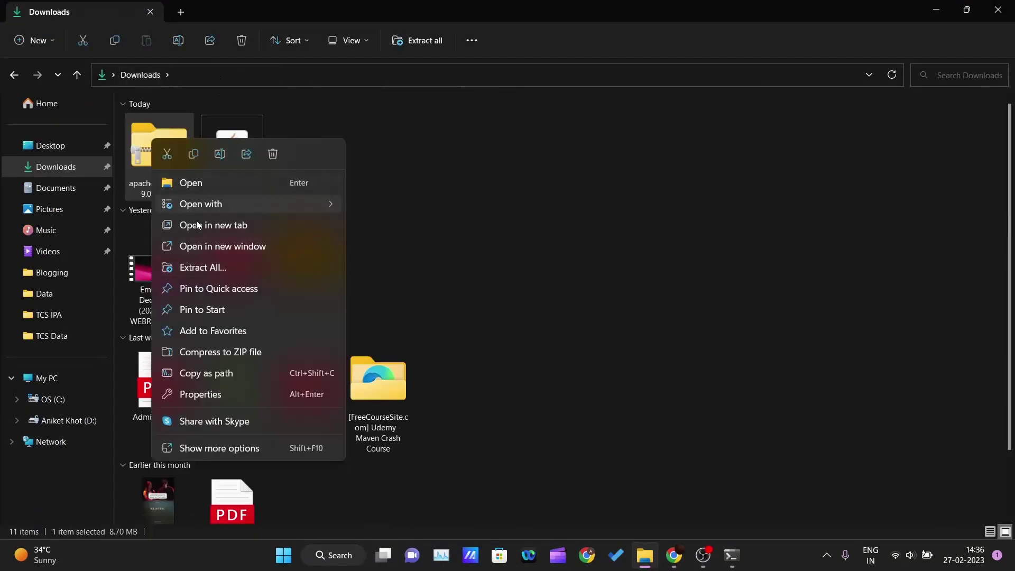
left_click(192, 269)
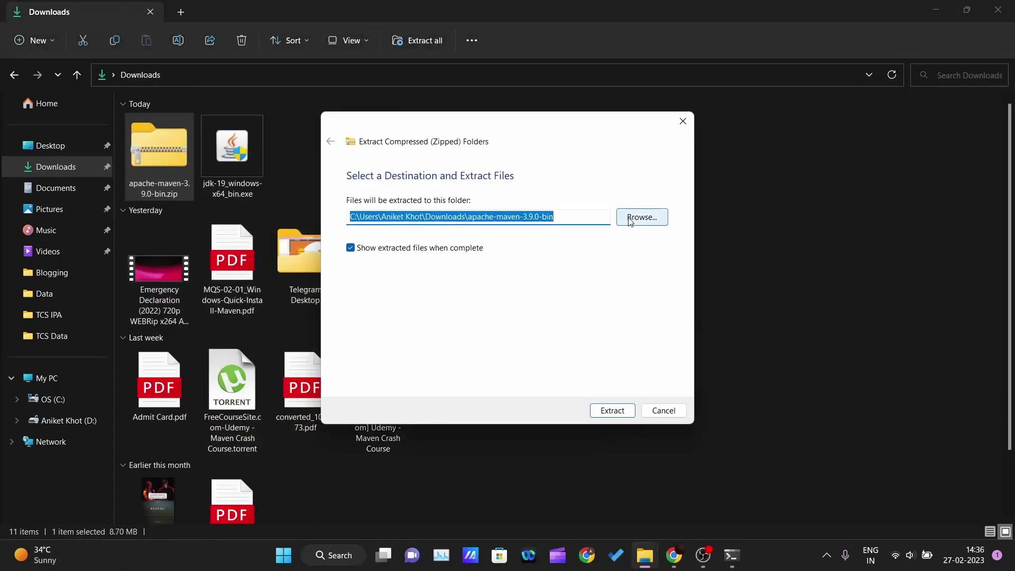
left_click(629, 224)
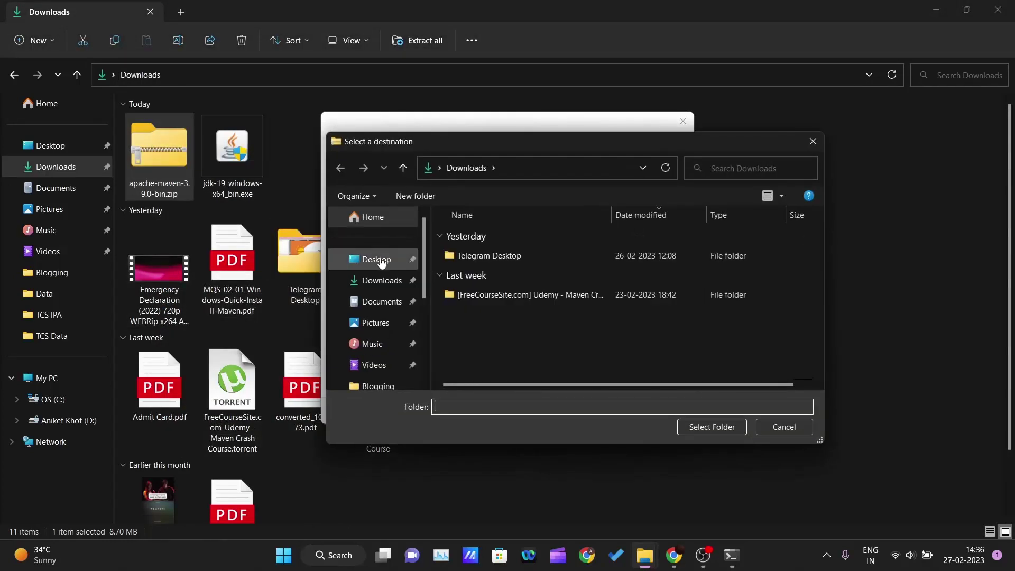
left_click(391, 267)
left_click(693, 426)
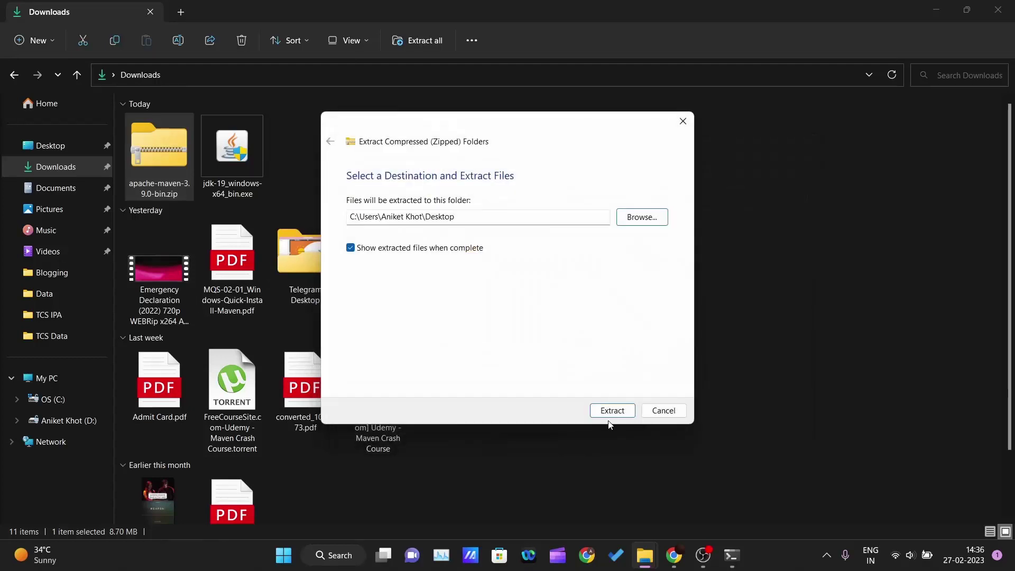
left_click(612, 410)
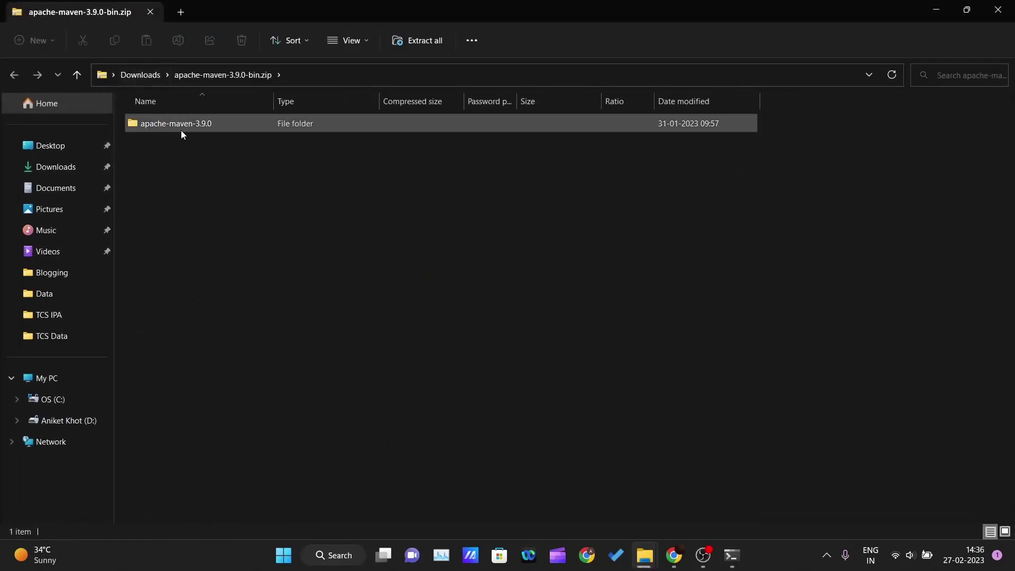
- Look through the contents of the extracted apache-maven-3.9.0 folder and return to the Desktop folder
left_click(181, 129)
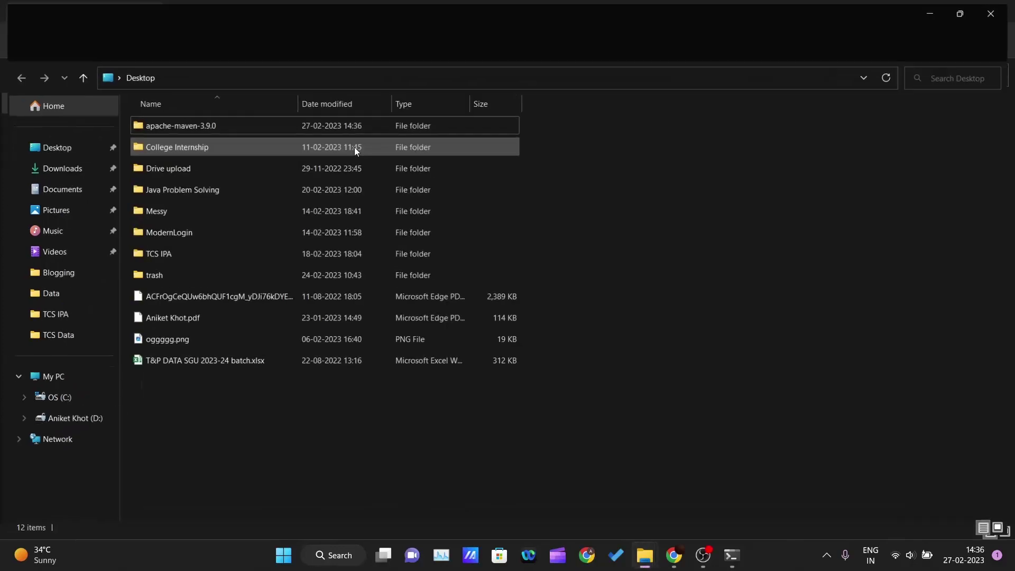
double_click(171, 125)
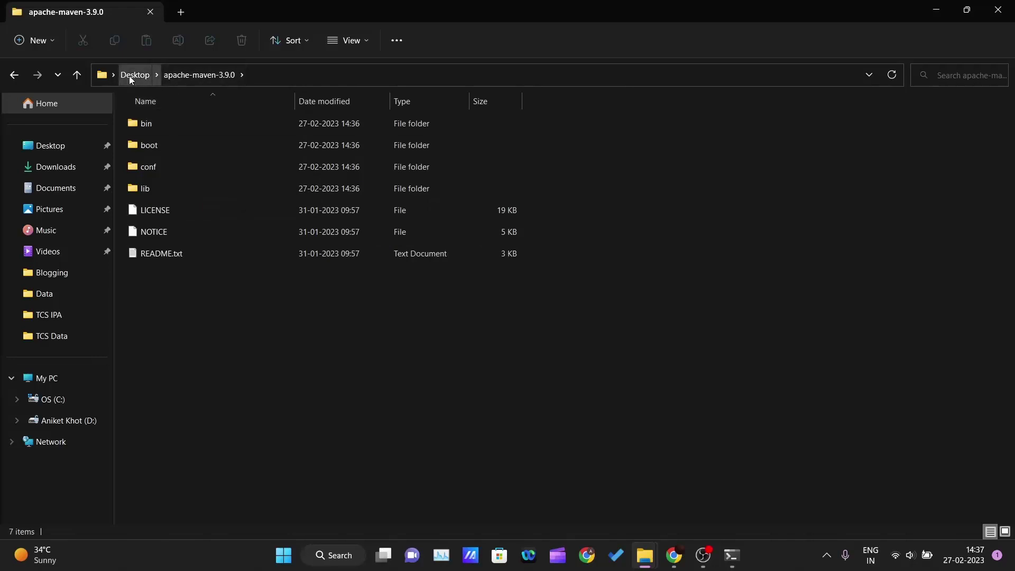
left_click(130, 75)
- Move the apache-maven-3.9.0 folder from the Desktop into C:\Program Files\Java, granting administrator permission
right_click(172, 125)
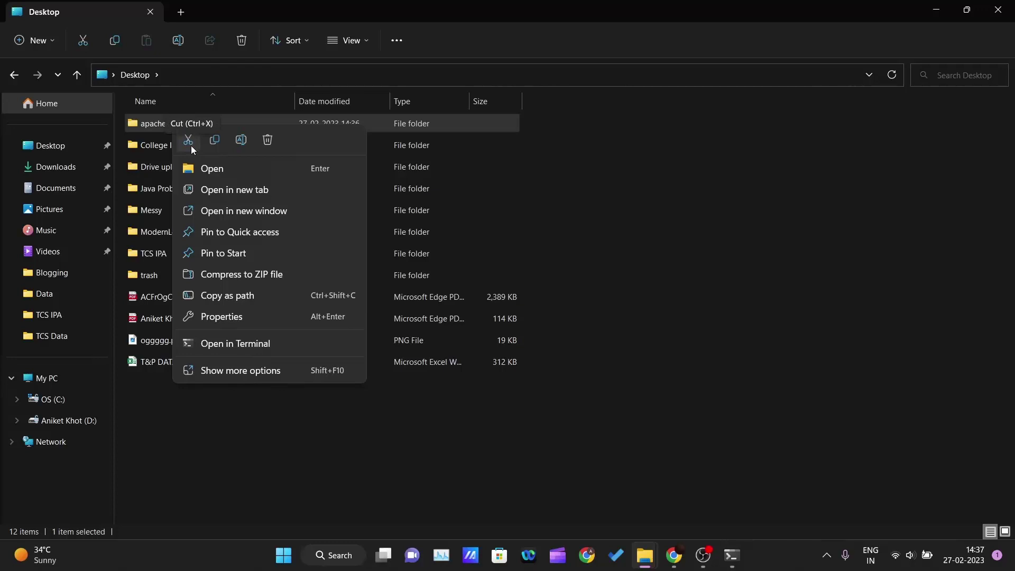
left_click(191, 144)
left_click(58, 399)
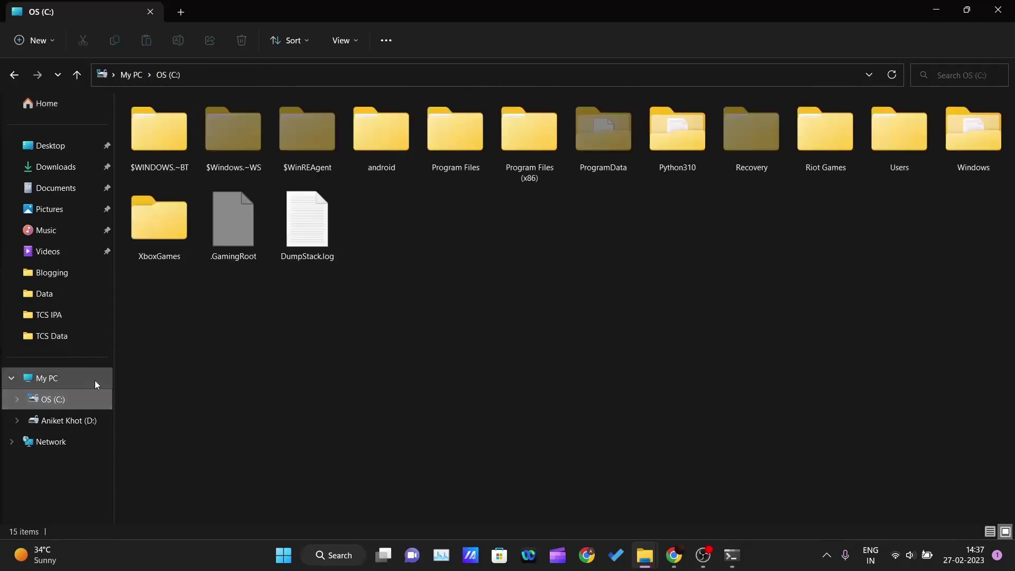
double_click(527, 159)
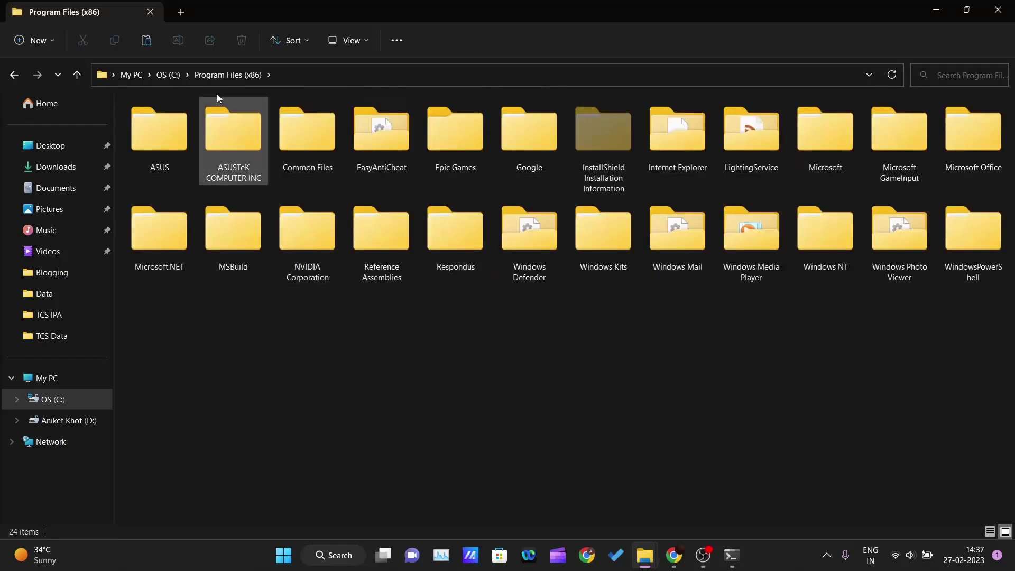
left_click(168, 74)
left_click(471, 163)
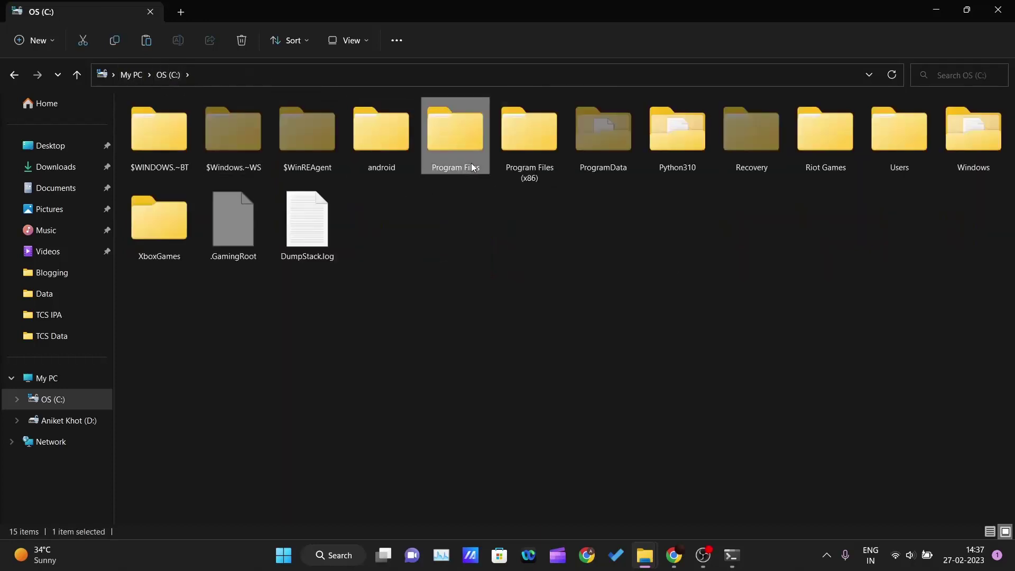
double_click(471, 165)
double_click(827, 152)
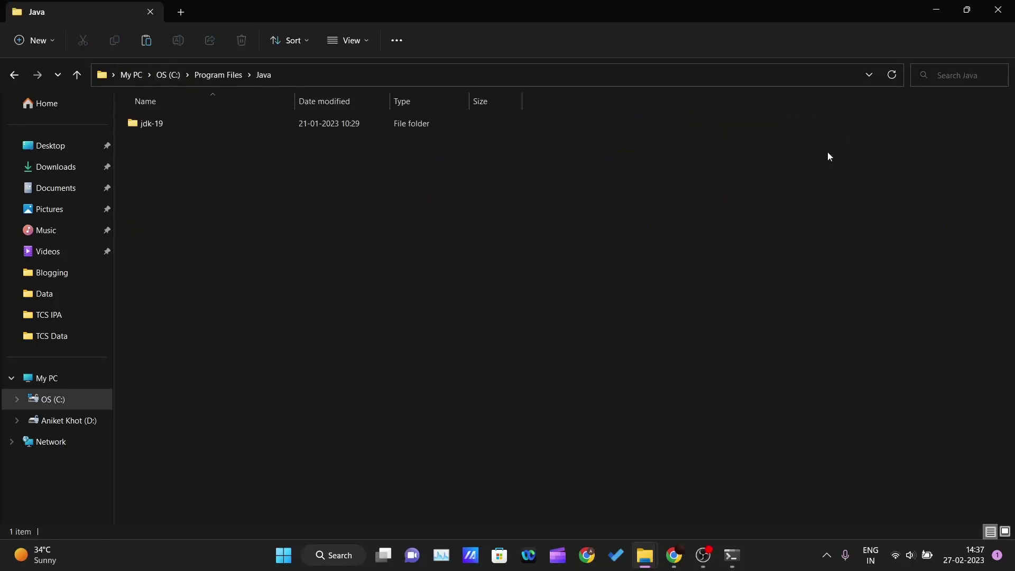
key("ctrl+v")
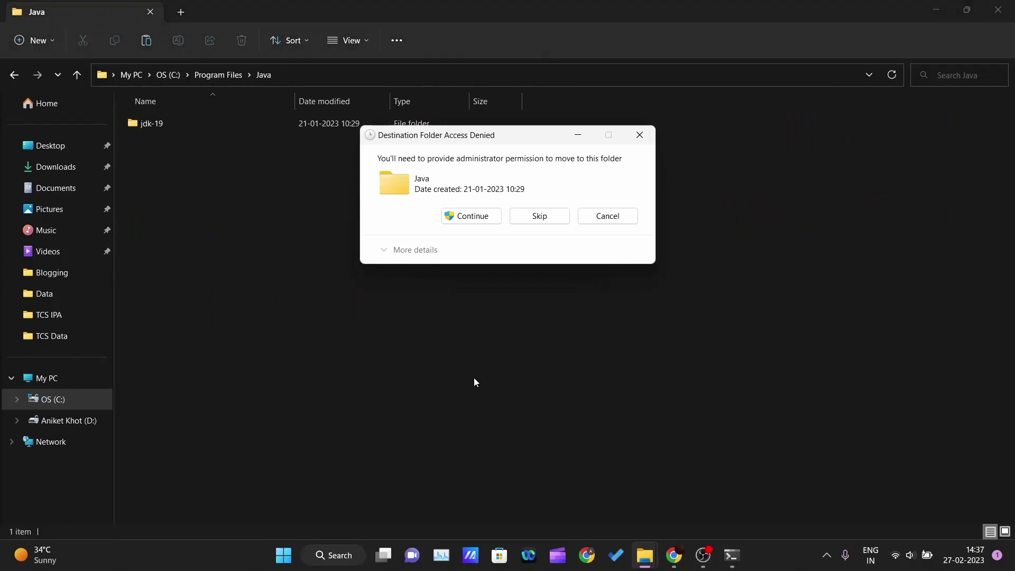
left_click(474, 216)
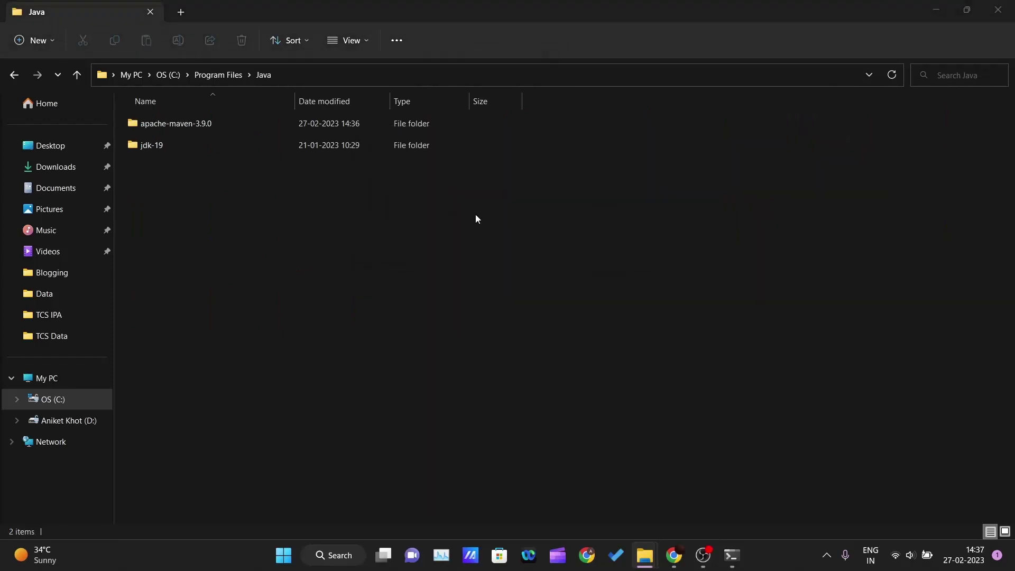
left_click(420, 224)
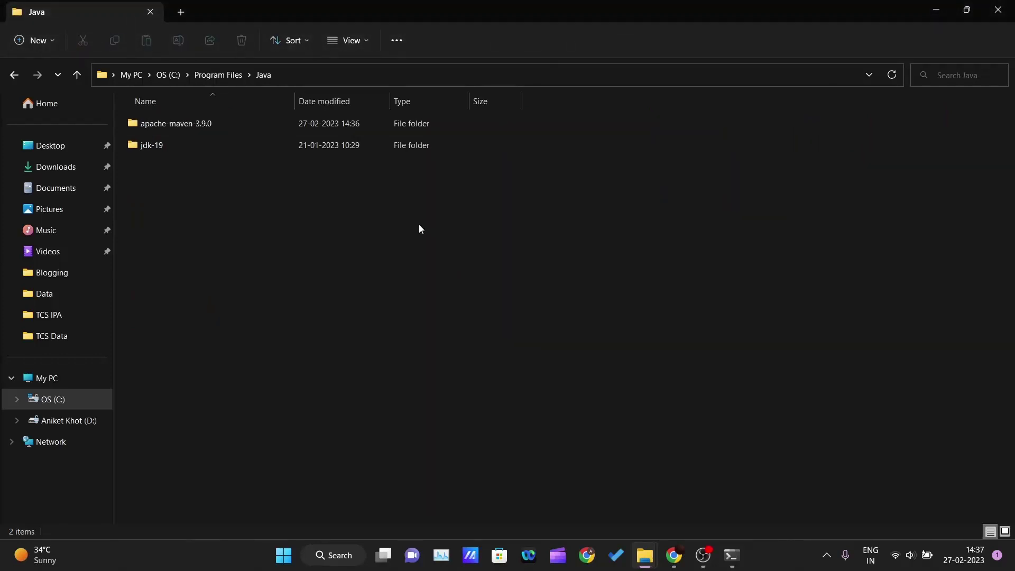
- Open the bin folder inside the moved apache-maven-3.9.0 folder and copy its full path
double_click(231, 125)
left_click(14, 75)
double_click(190, 129)
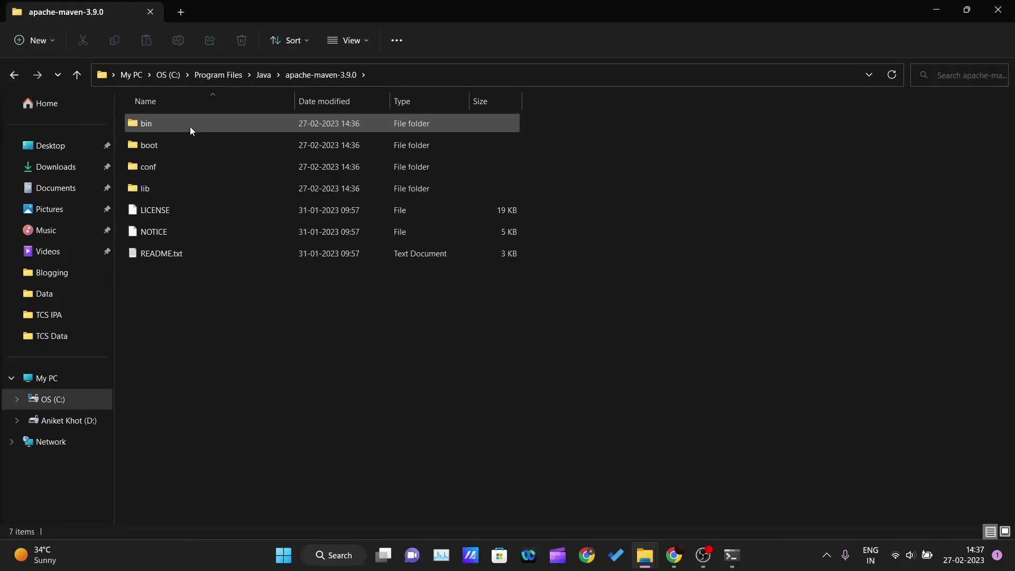
double_click(190, 128)
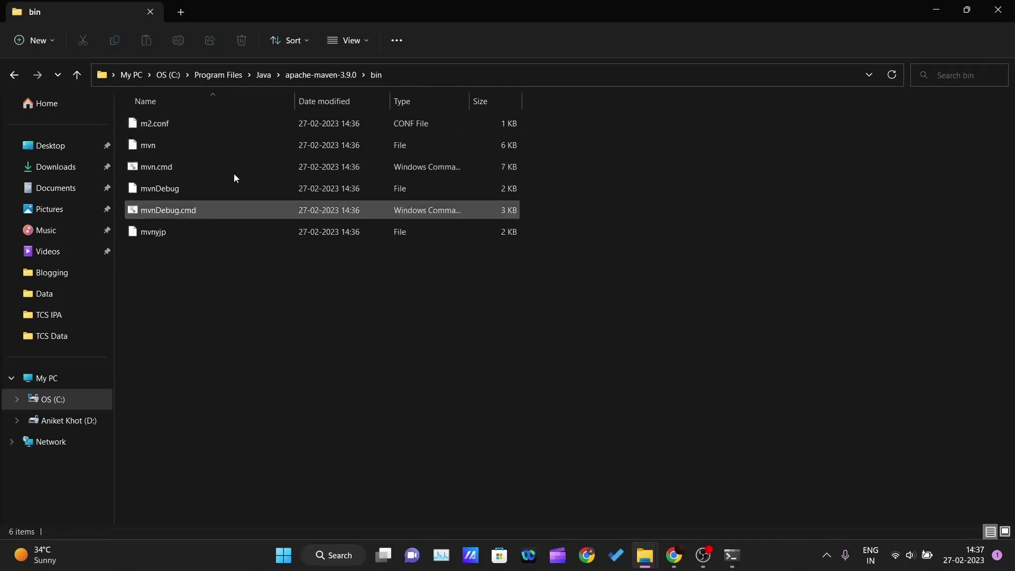
left_click(427, 71)
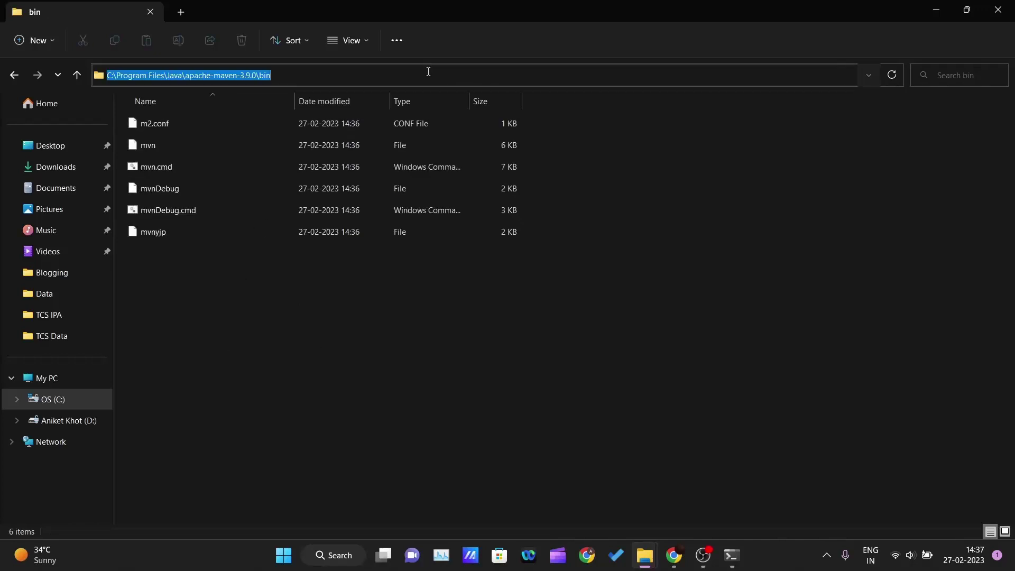
type("c")
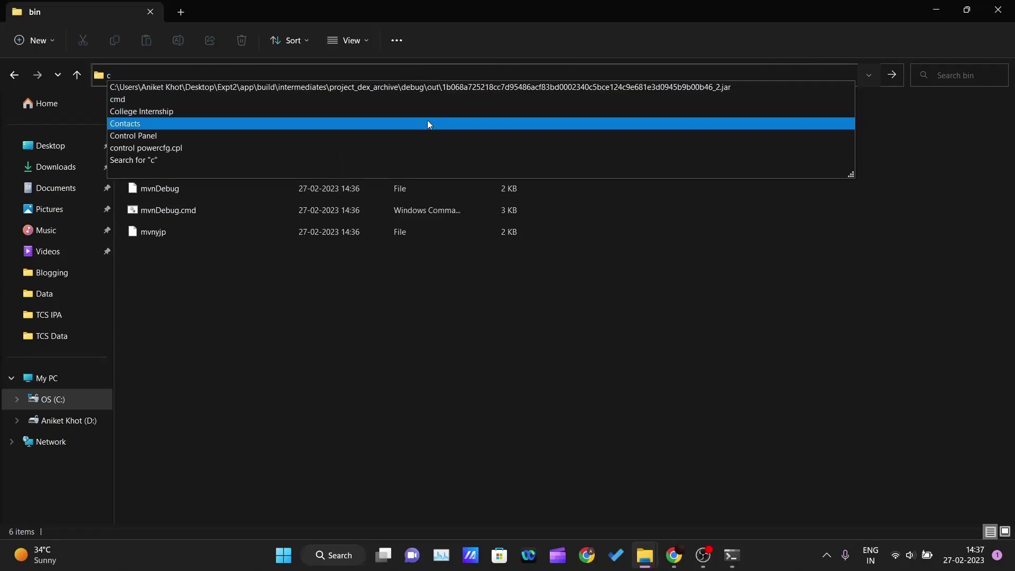
left_click(617, 434)
left_click(506, 74)
key("ctrl+c")
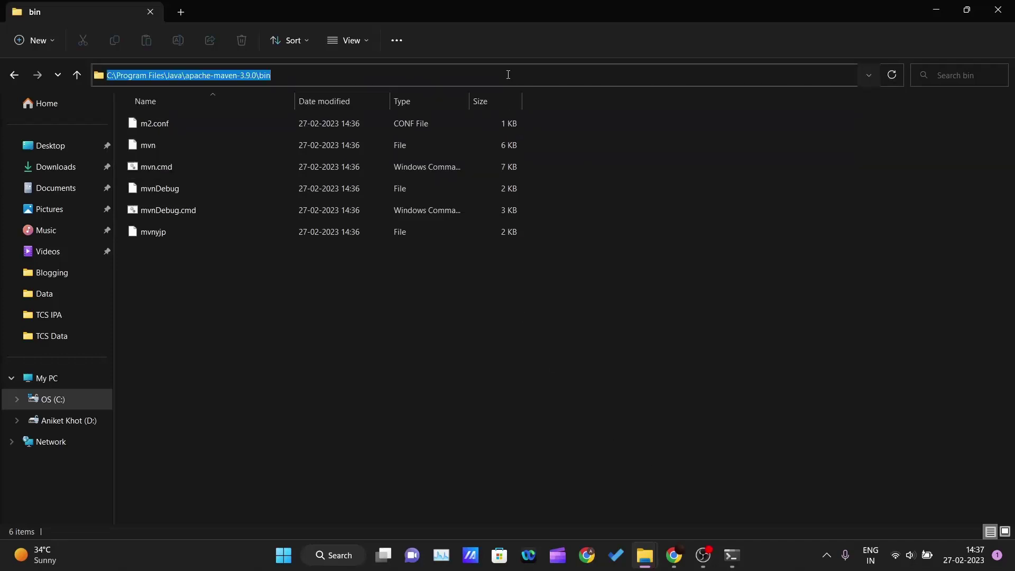
left_click(631, 430)
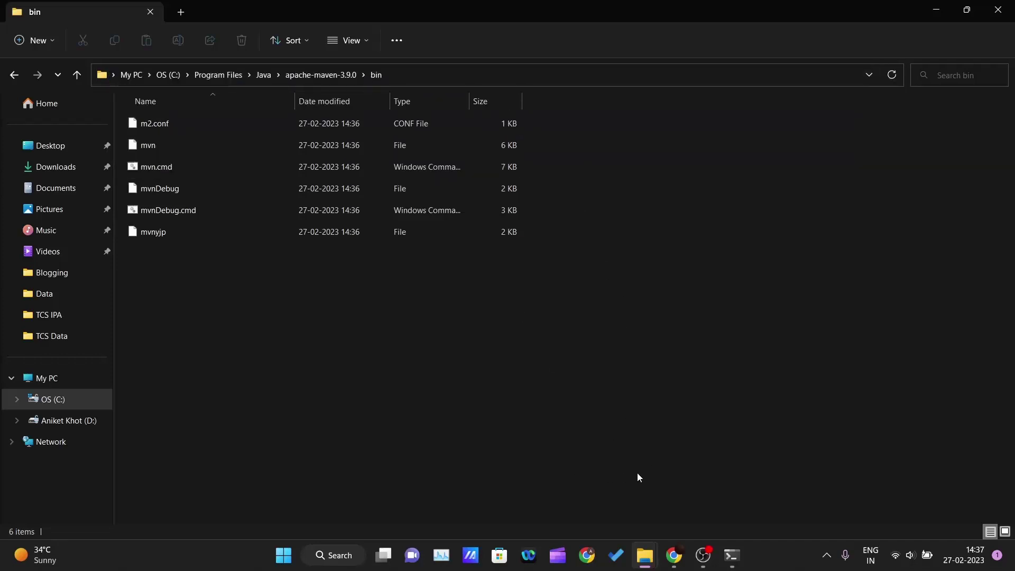
- Search Windows for "edit" and open the "Edit the system environment variables" settings
left_click(285, 560)
type("esi")
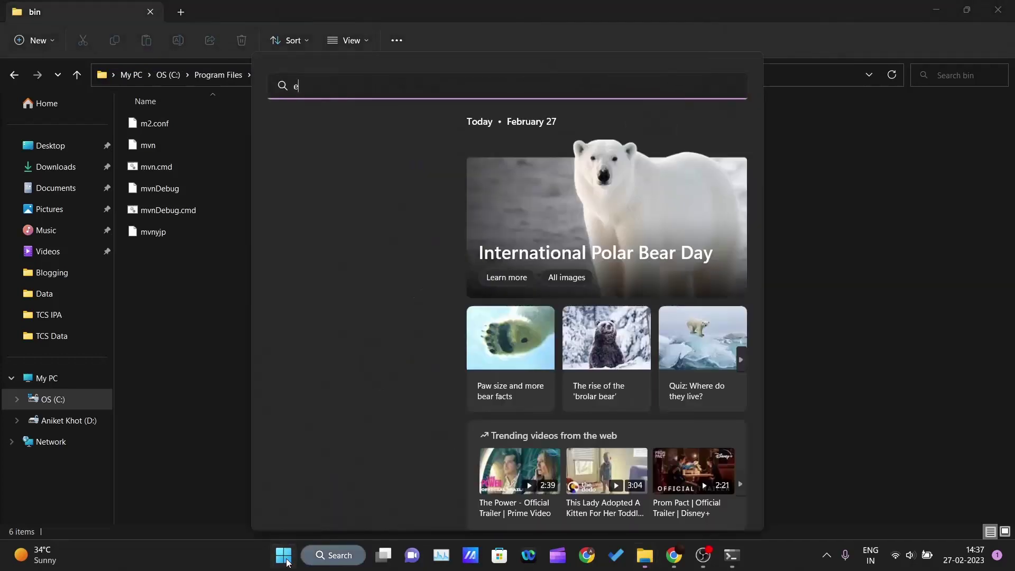
key("BackSpace")
key("BackSpace")
type("dit")
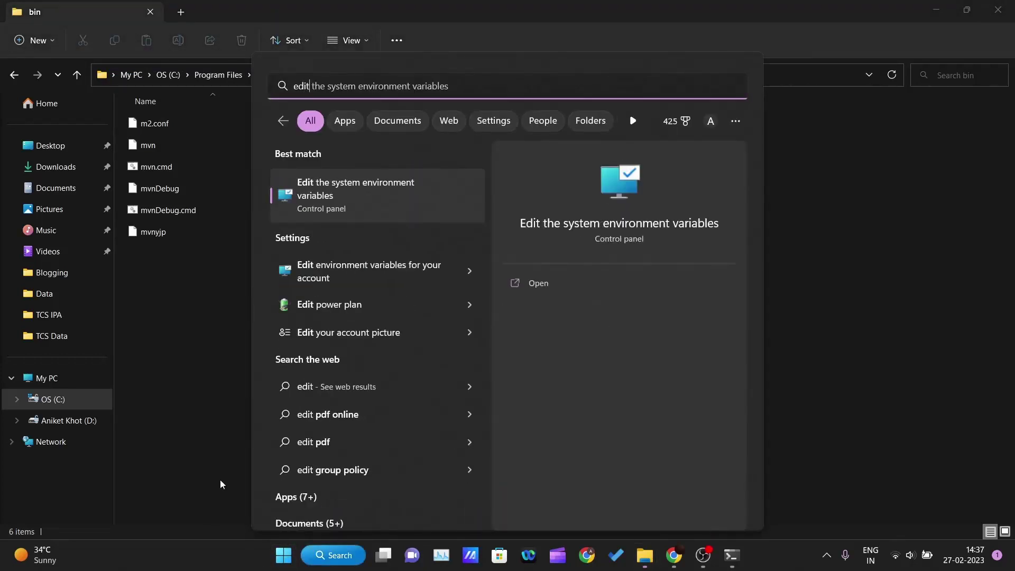
left_click(353, 209)
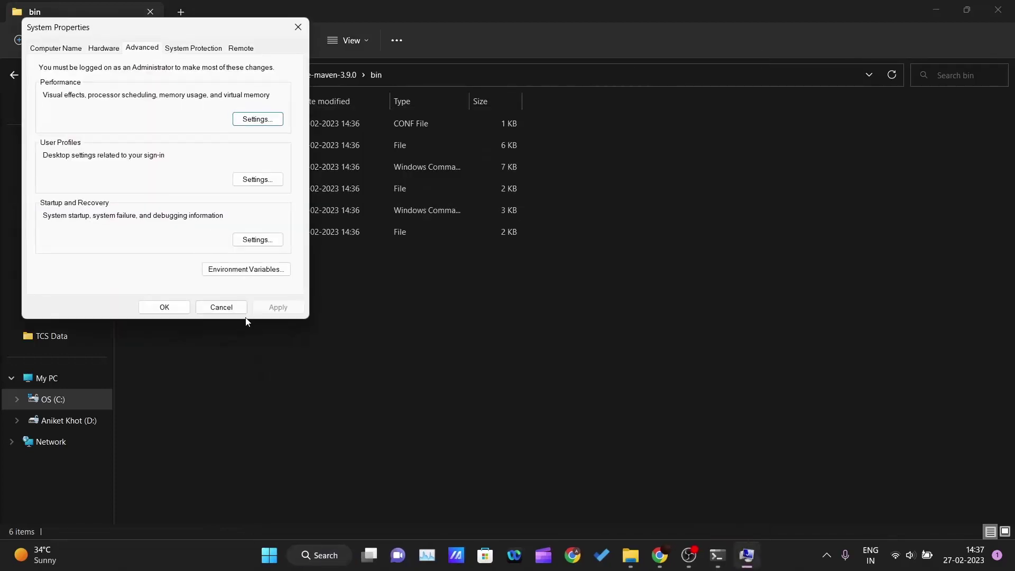
- Add C:\Program Files\Java\apache-maven-3.9.0\bin as a new entry in the user Path environment variable
left_click(243, 271)
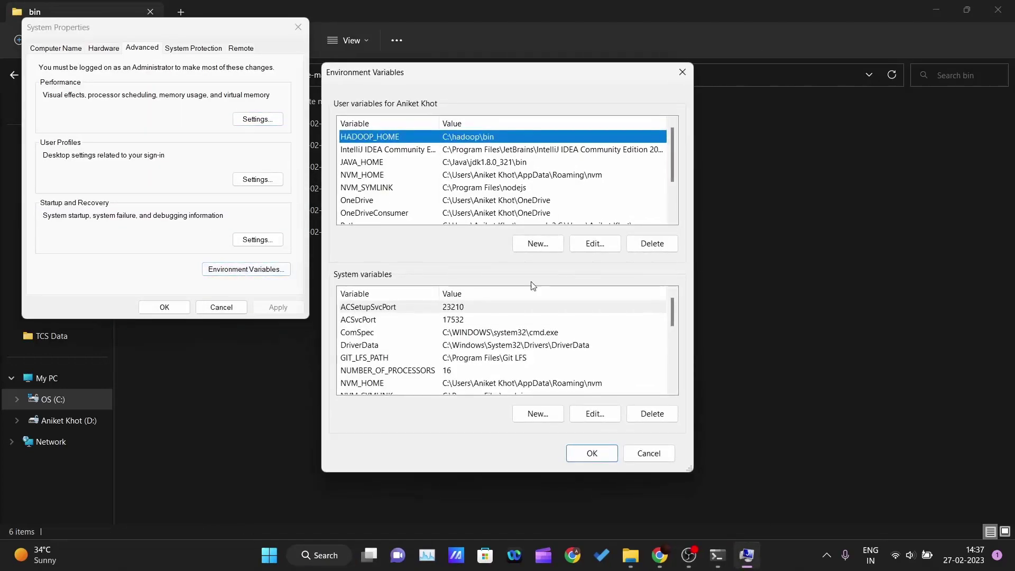
scroll(575, 194, "down", 2)
left_click(370, 176)
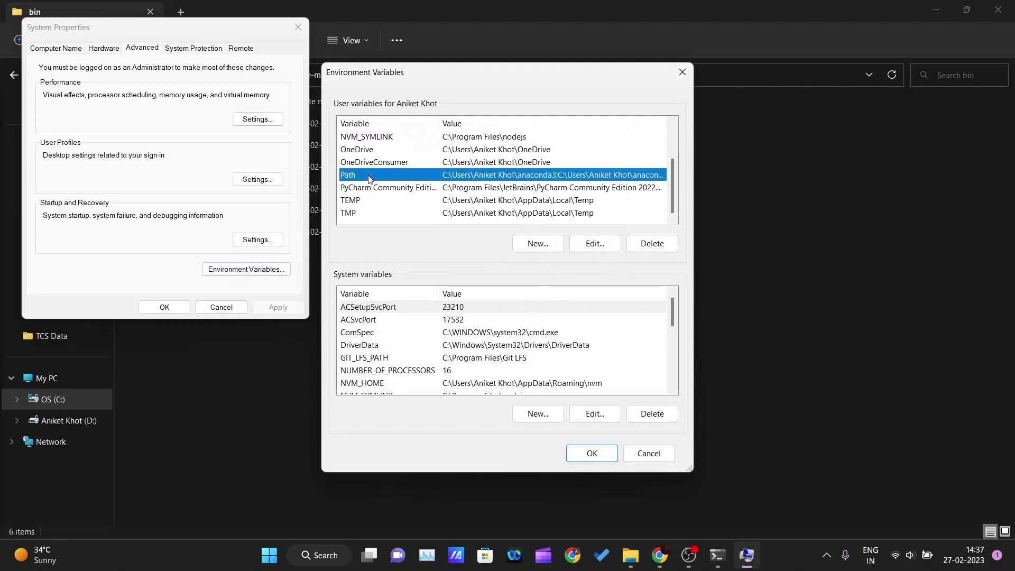
left_click(590, 245)
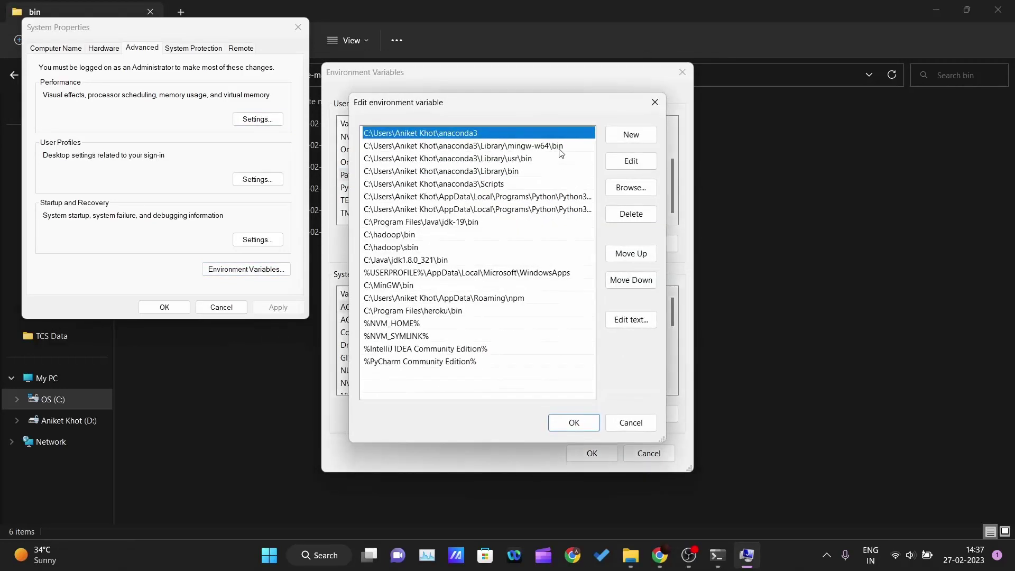
left_click(639, 136)
key("ctrl+v")
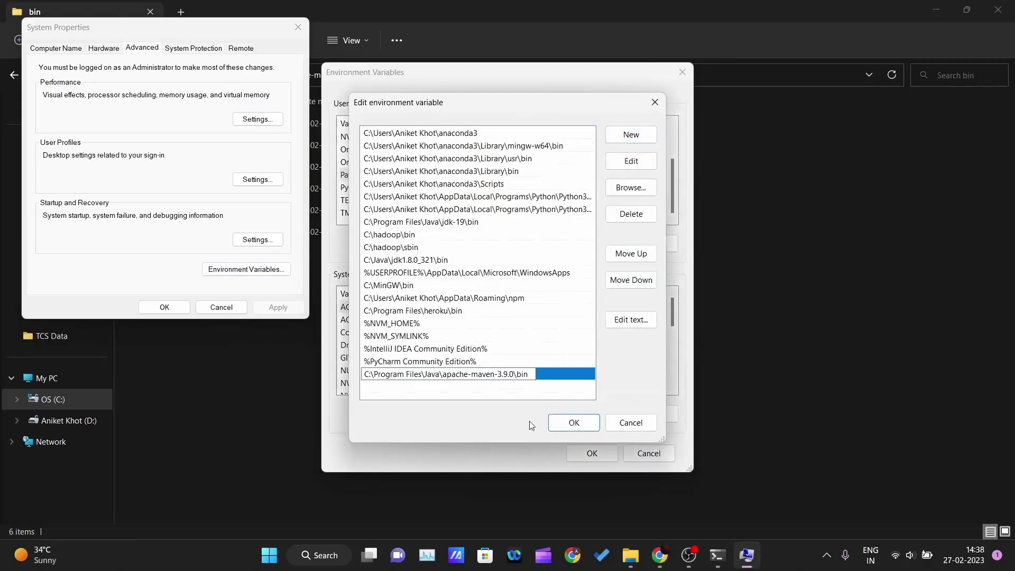
left_click(544, 391)
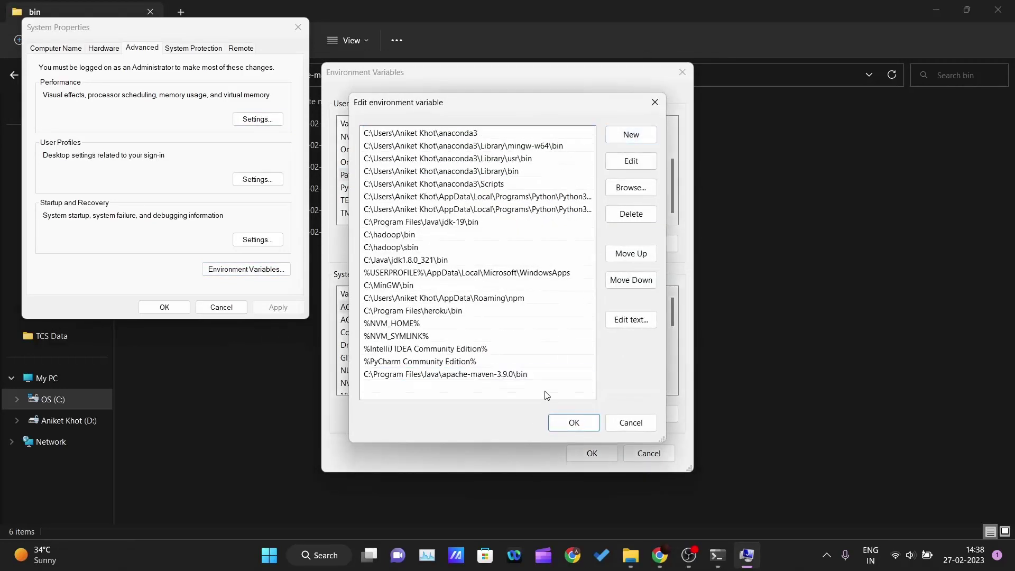
left_click(573, 422)
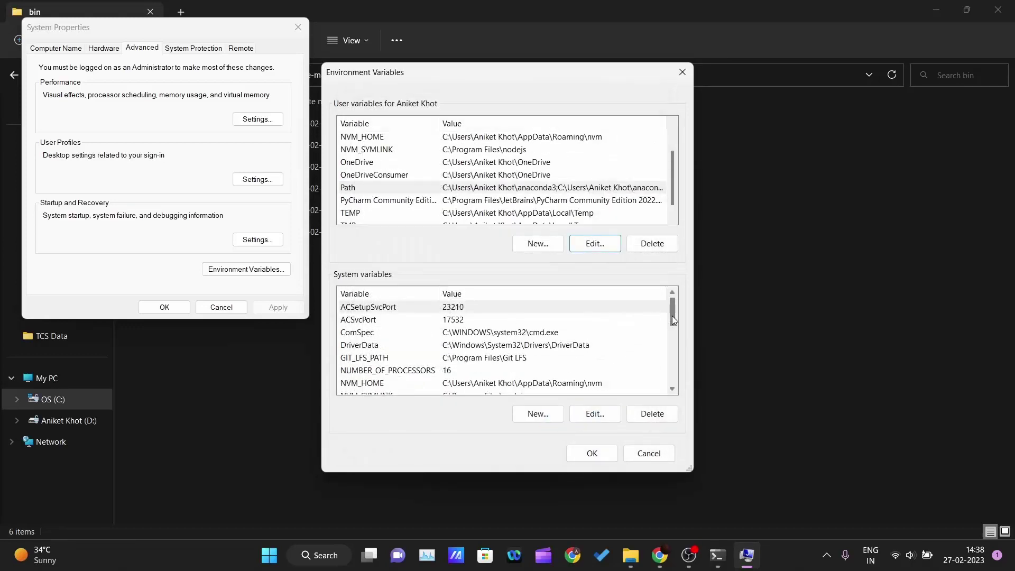
- Add C:\Program Files\Java\apache-maven-3.9.0\bin to the system Path variable as well and close System Properties with the changes accepted
left_click_drag(673, 319, 671, 343)
left_click(497, 332)
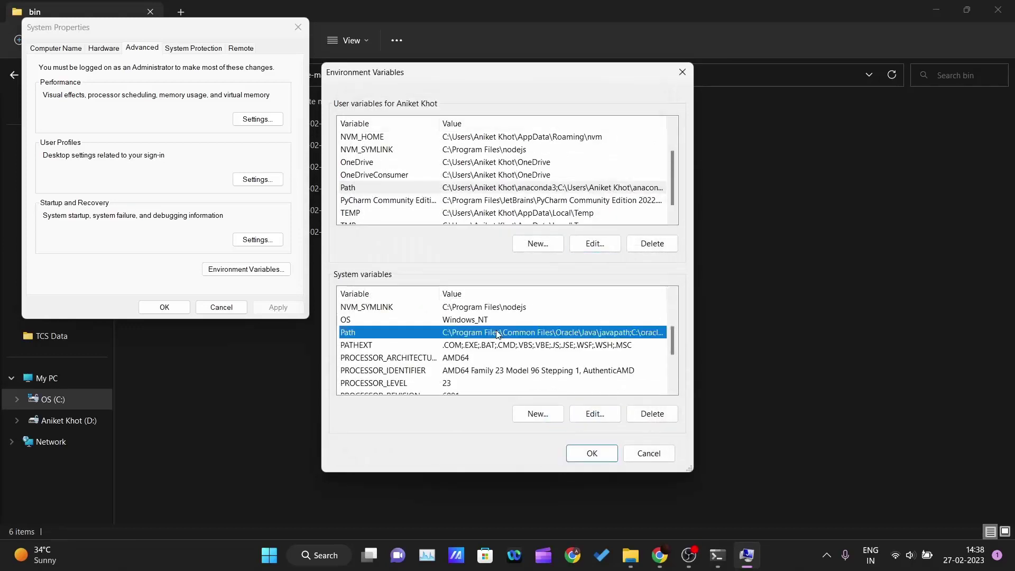
left_click(585, 415)
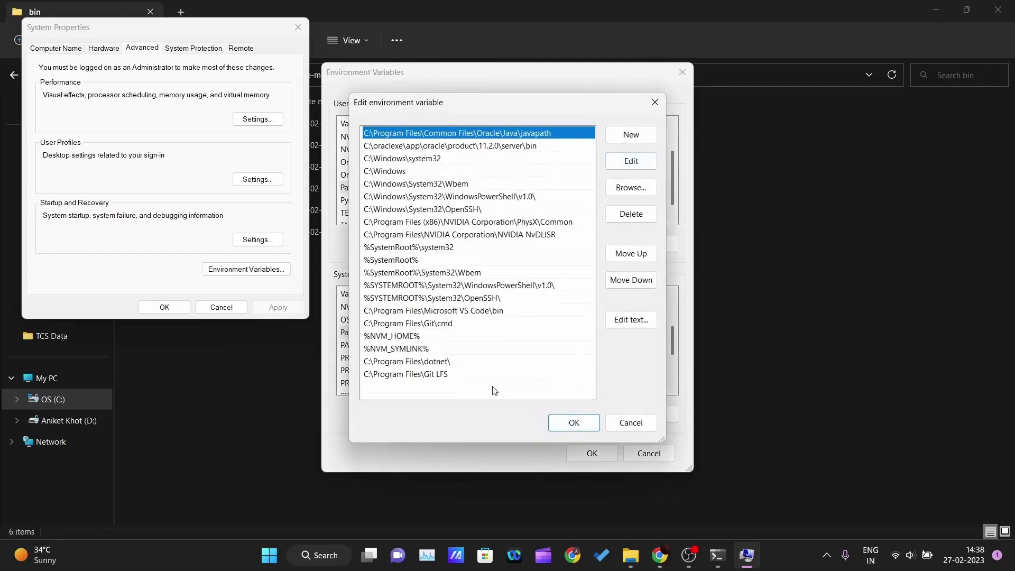
left_click(618, 139)
key("ctrl+v")
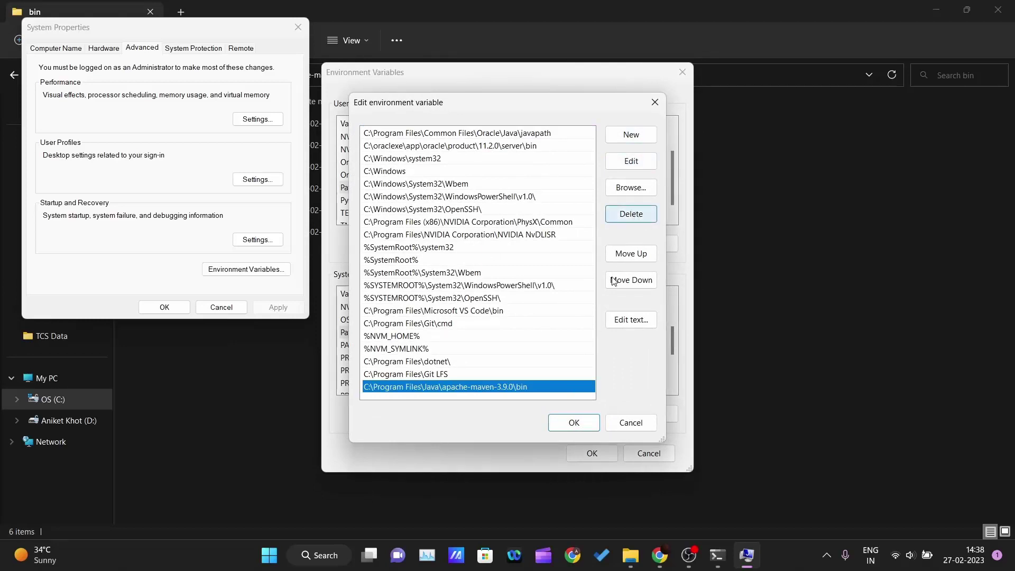
left_click(571, 421)
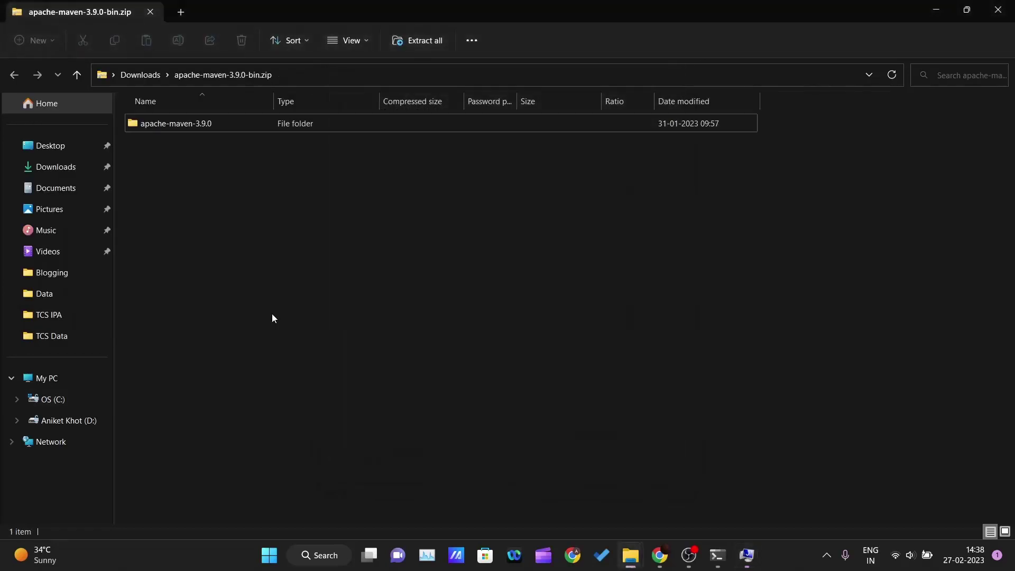
left_click(746, 554)
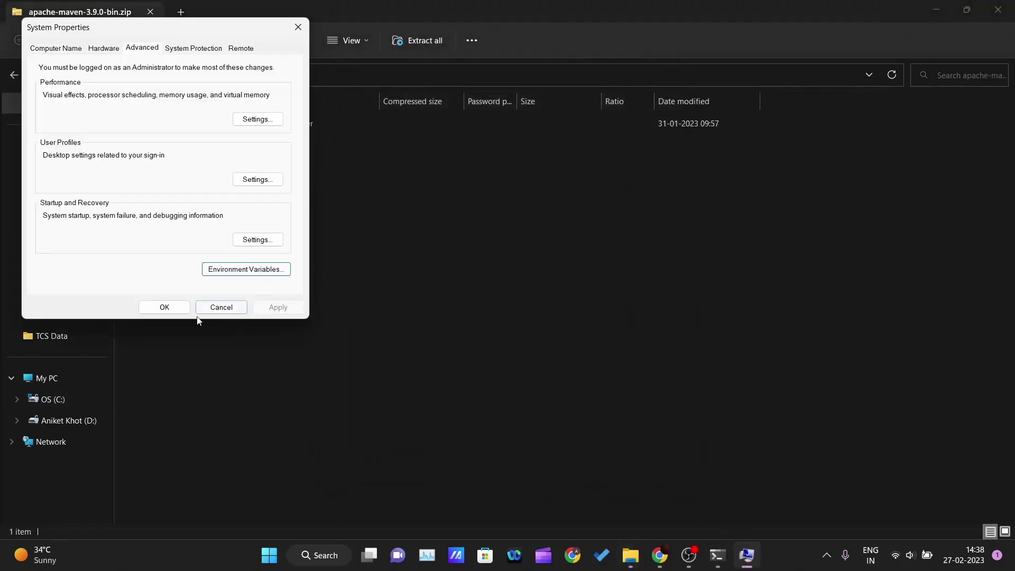
left_click(161, 308)
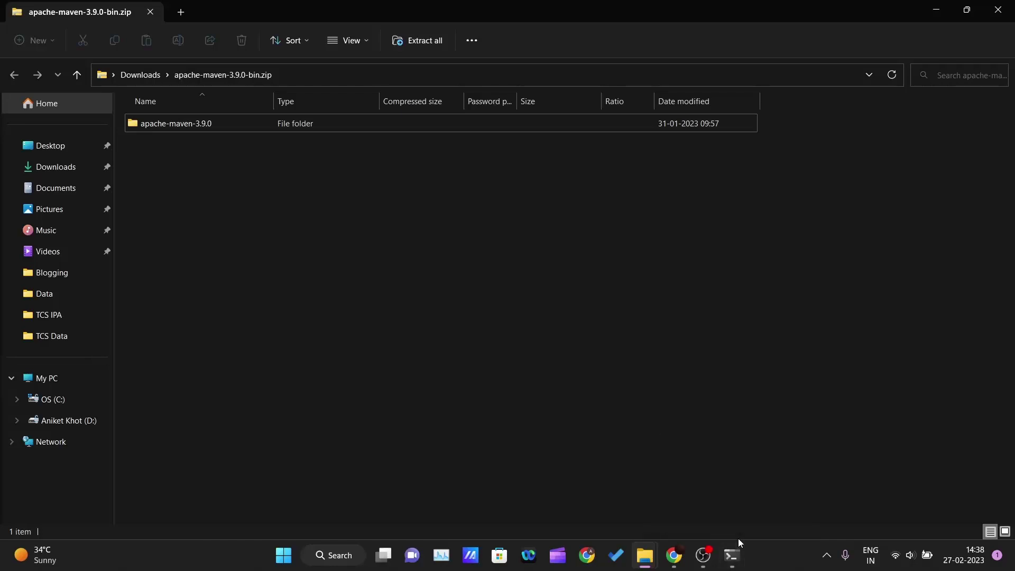
- Close the old PowerShell window, open a fresh terminal and run mvn --version
left_click(742, 558)
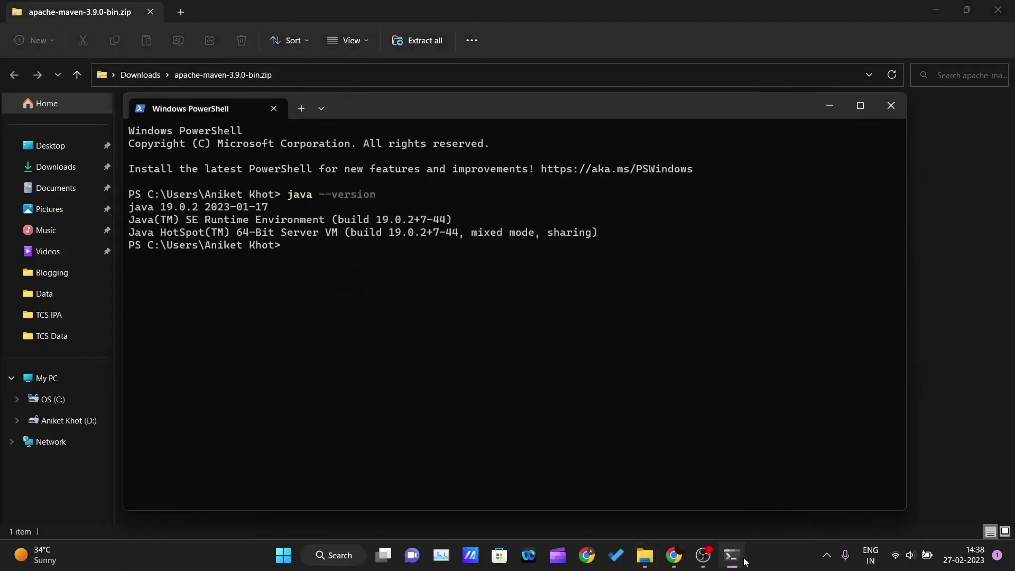
left_click(893, 110)
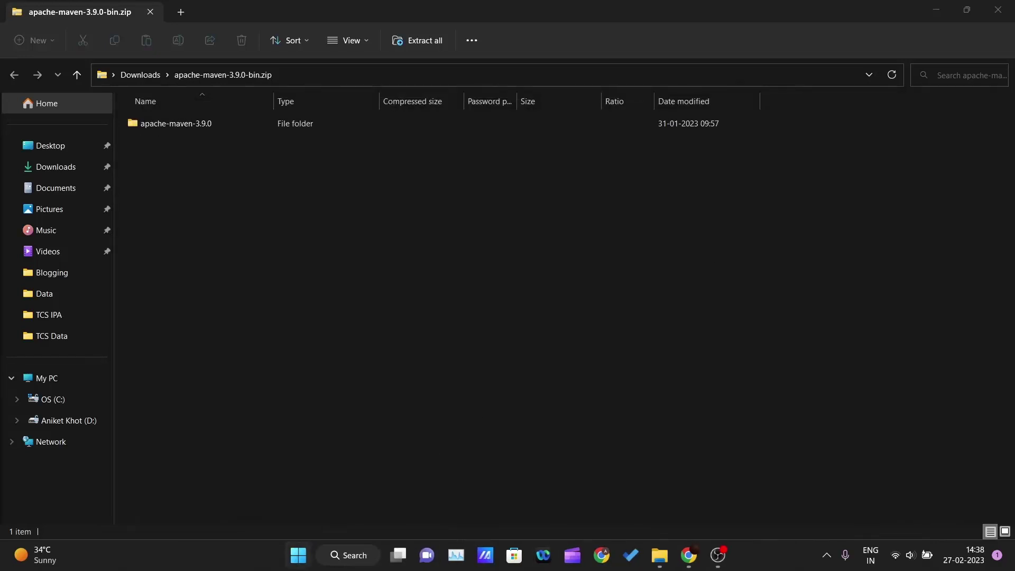
right_click(298, 555)
left_click(296, 352)
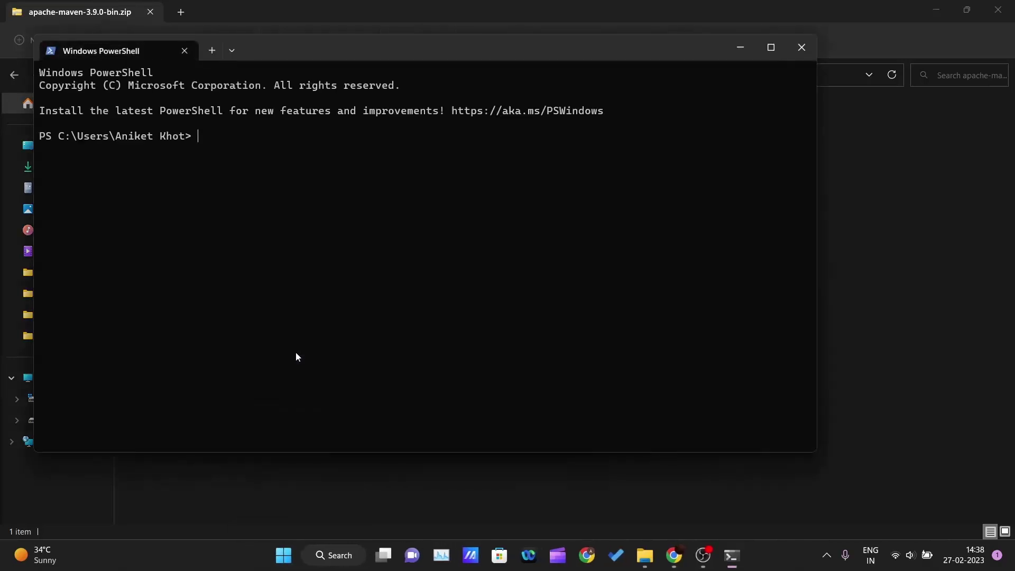
mouse_move(442, 55)
left_mouse_down()
mouse_move(498, 106)
mouse_move(569, 109)
left_mouse_up()
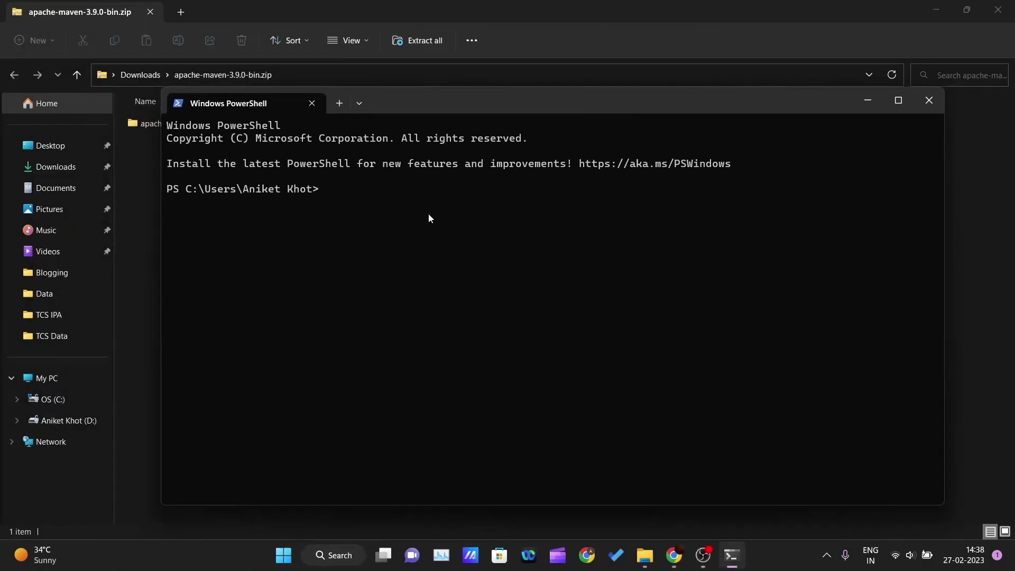
type("mvn --version")
key("Return")
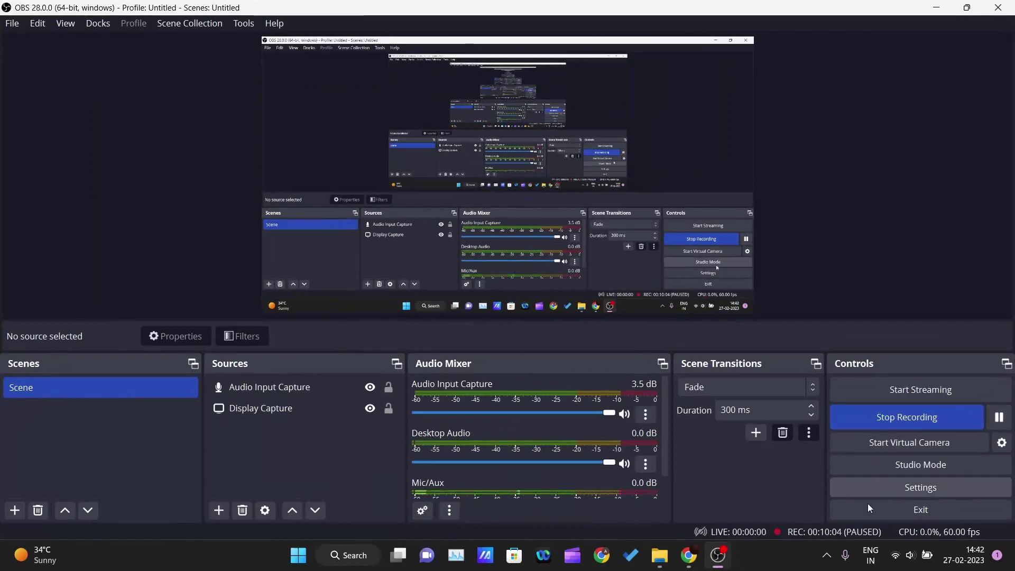
- Search Windows for "edit", open the system environment variables and check the user Path entries for the Maven bin folder, leaving them unchanged
left_click(696, 567)
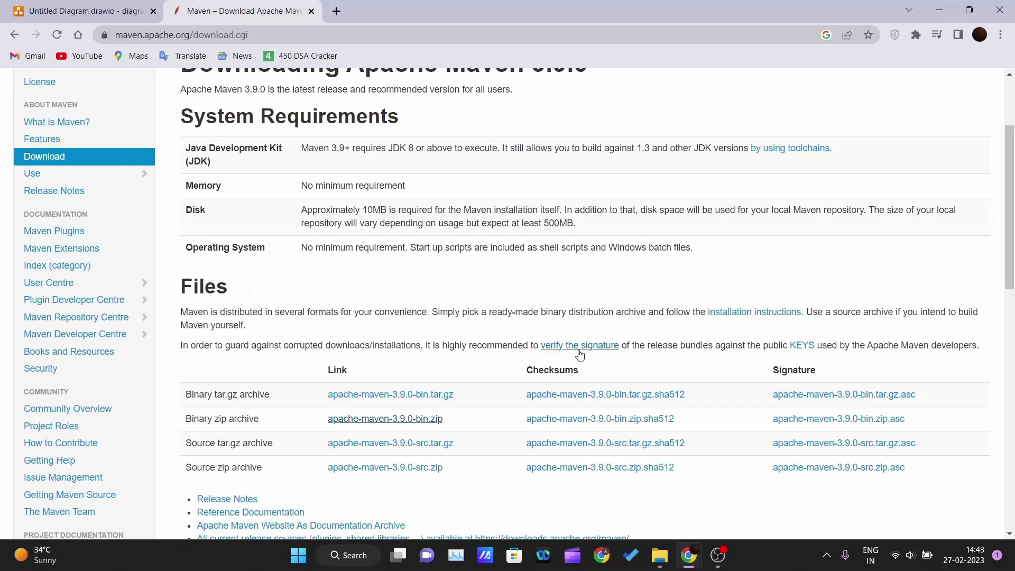
key("super")
type("edit")
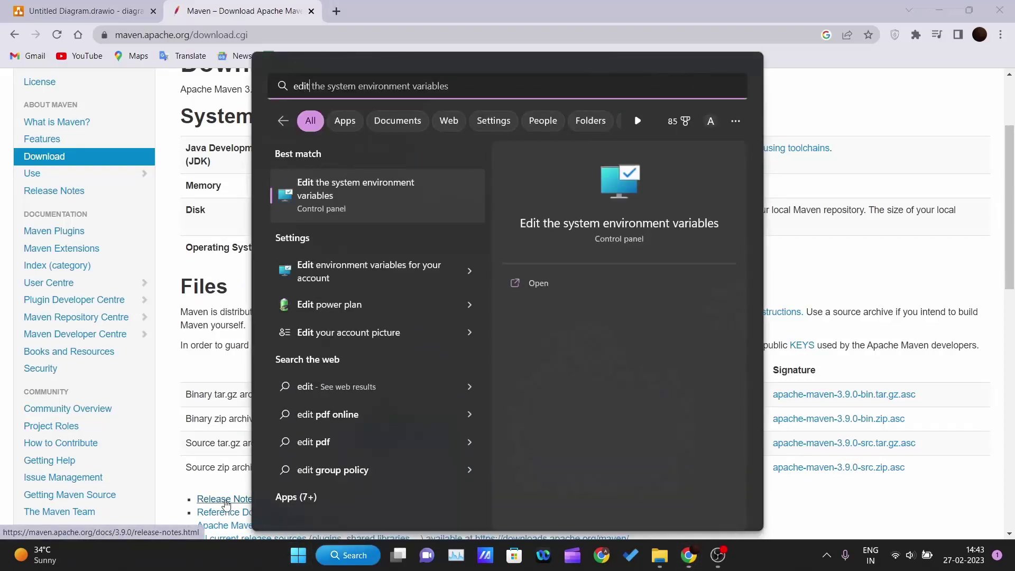
key("Return")
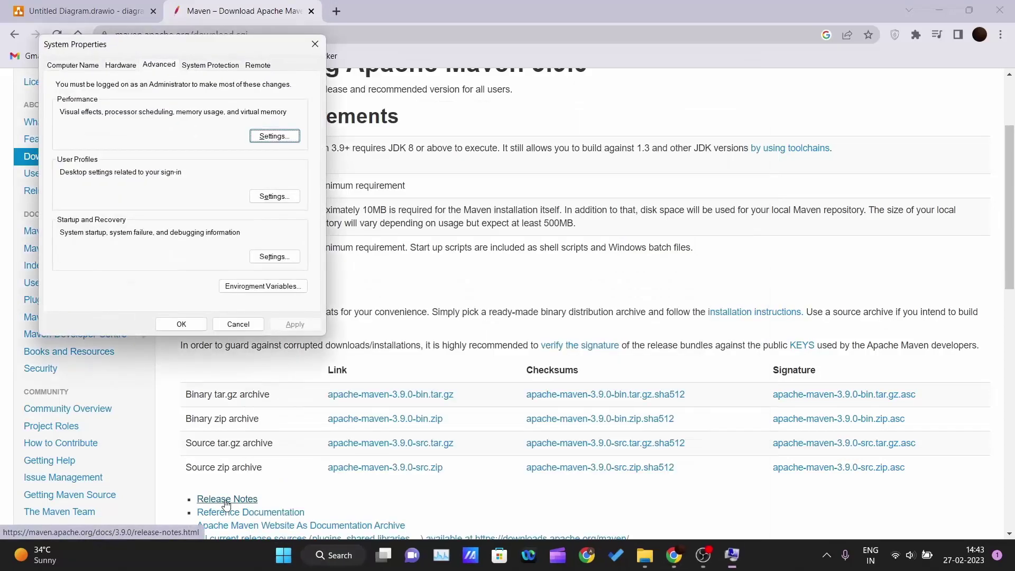
left_click(290, 288)
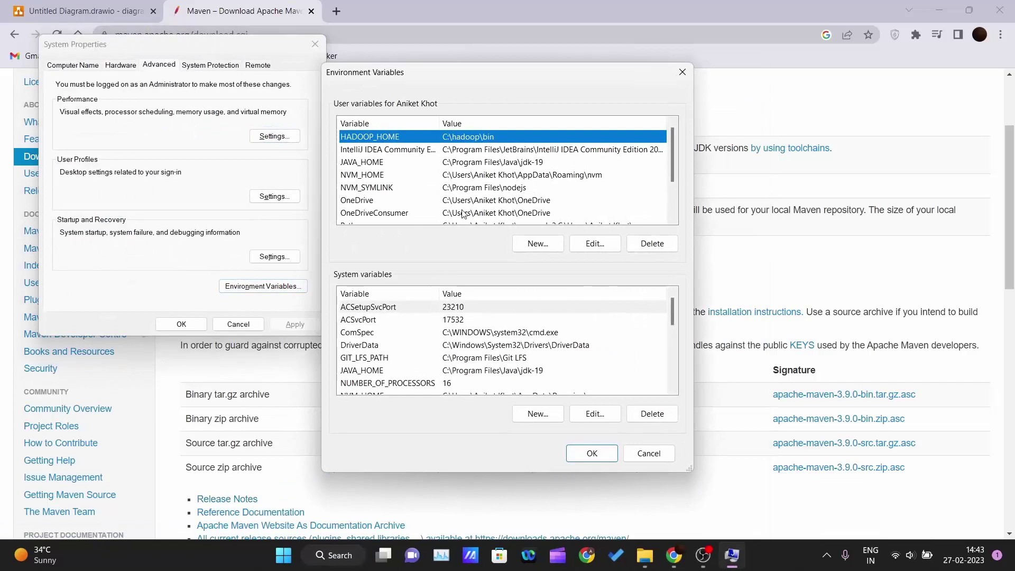
scroll(464, 209, "down", 2)
left_click(497, 175)
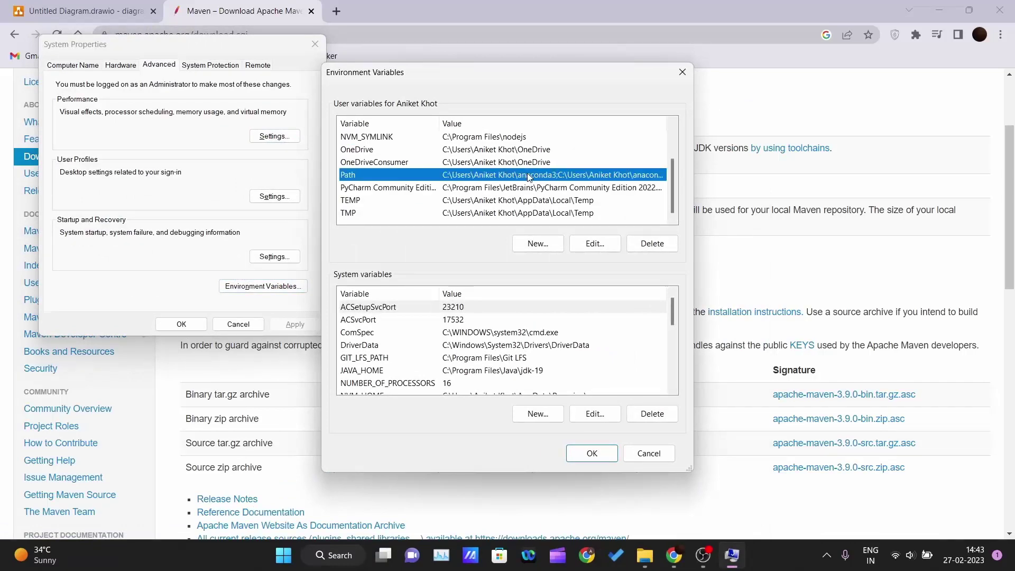
left_click(595, 245)
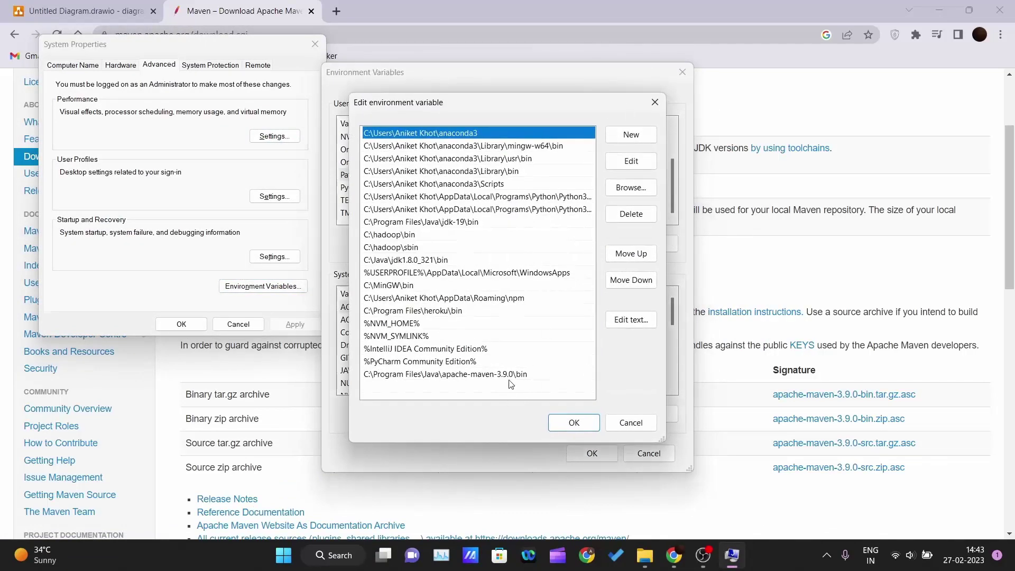
left_click(631, 423)
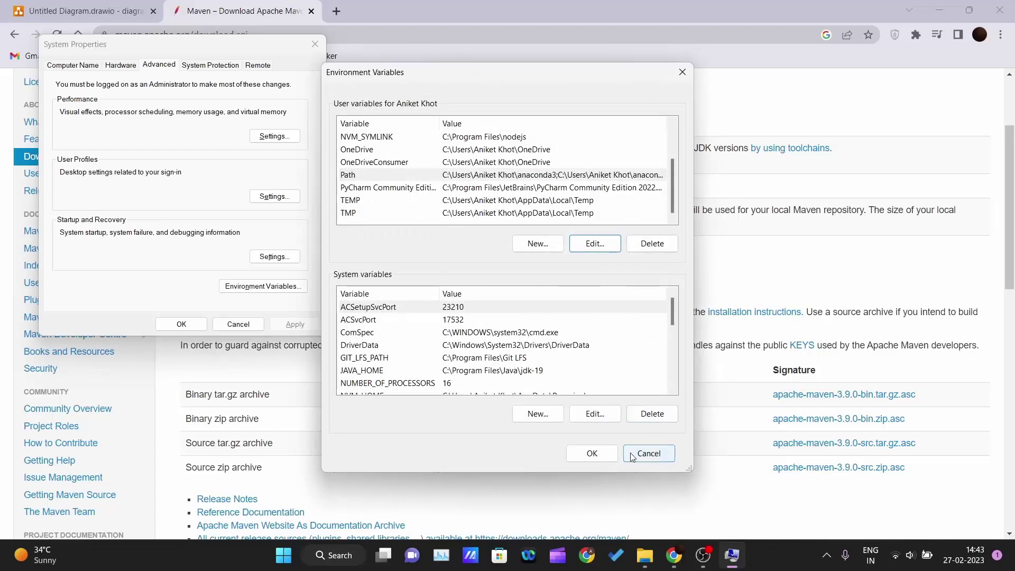
- Open a new terminal from the desktop, check Maven with mvn --version and put the terminal window away
right_click(288, 554)
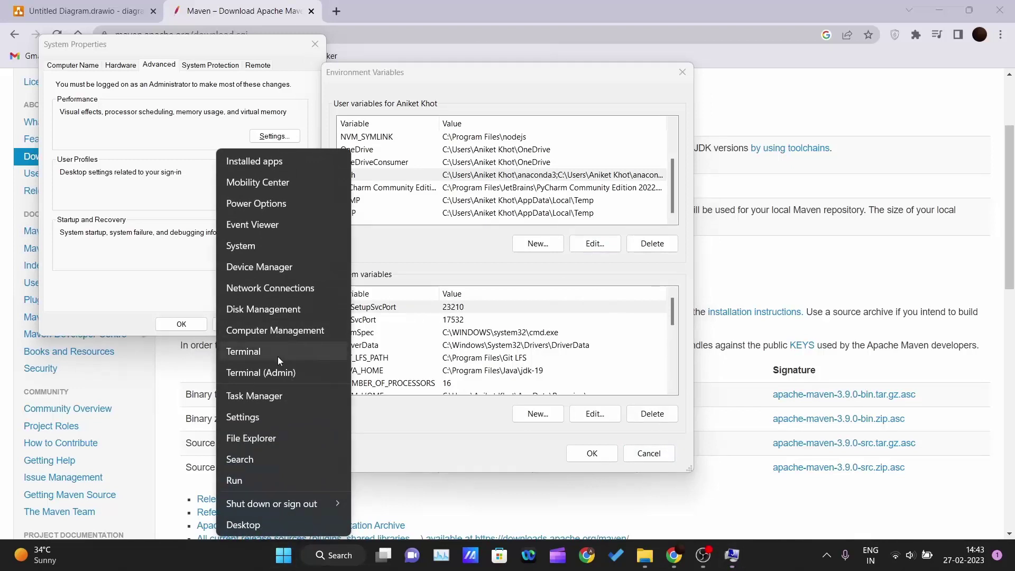
left_click(278, 354)
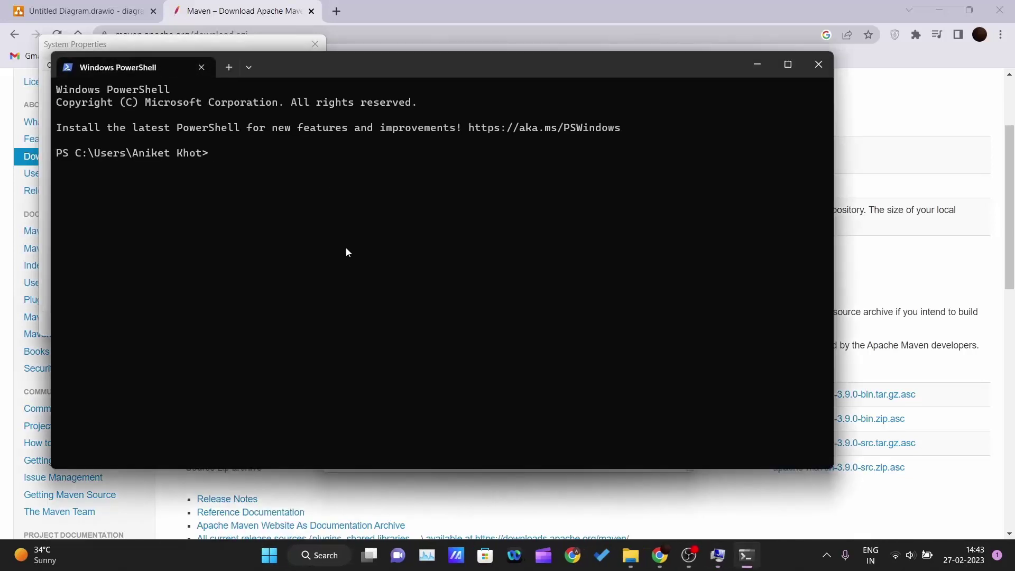
type("mvn --version")
left_click(903, 107)
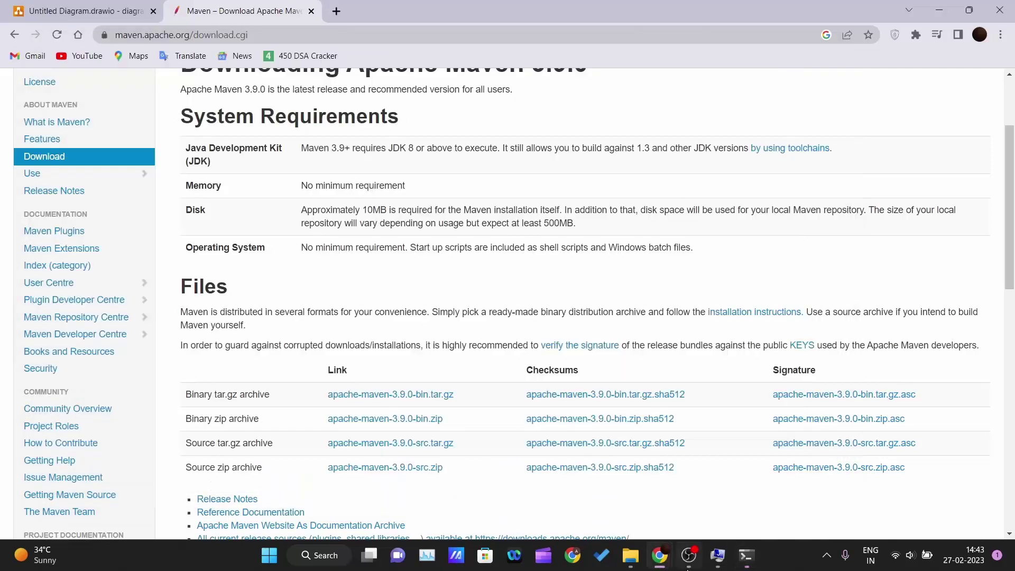
- Return to the Environment Variables dialog and inspect the existing JAVA_HOME user variable
left_click(717, 555)
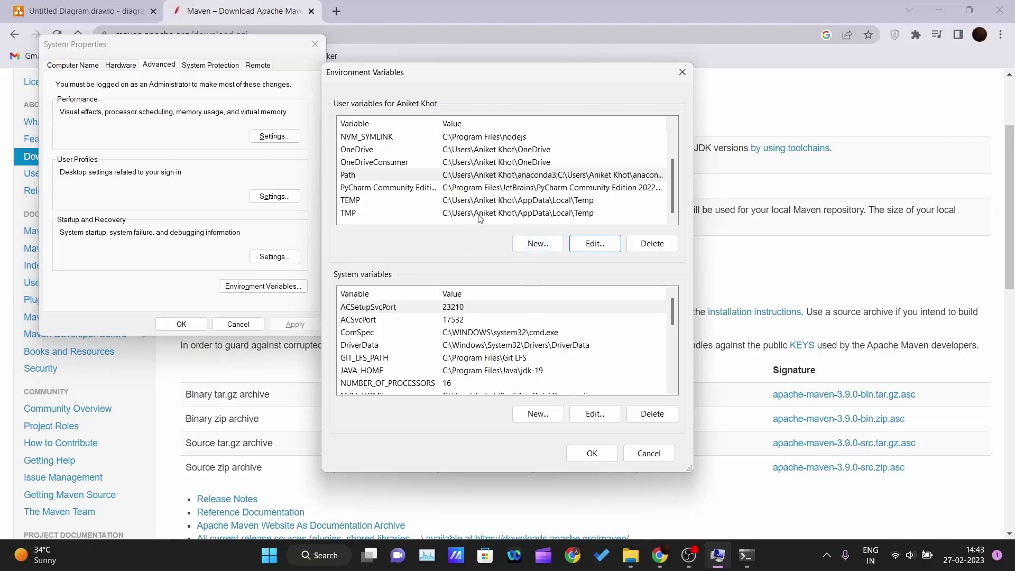
left_click_drag(362, 79, 394, 80)
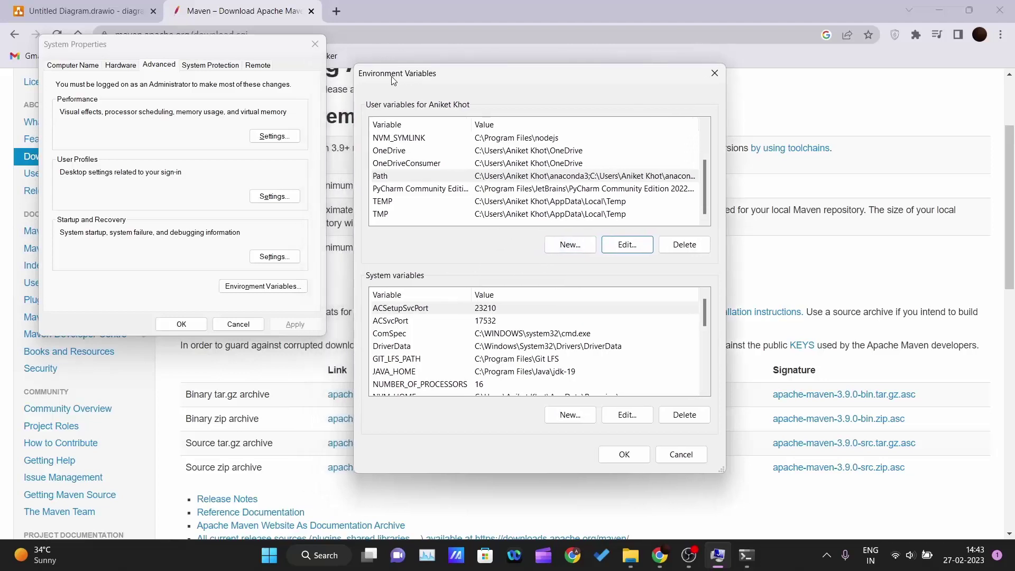
scroll(443, 207, "up", 2)
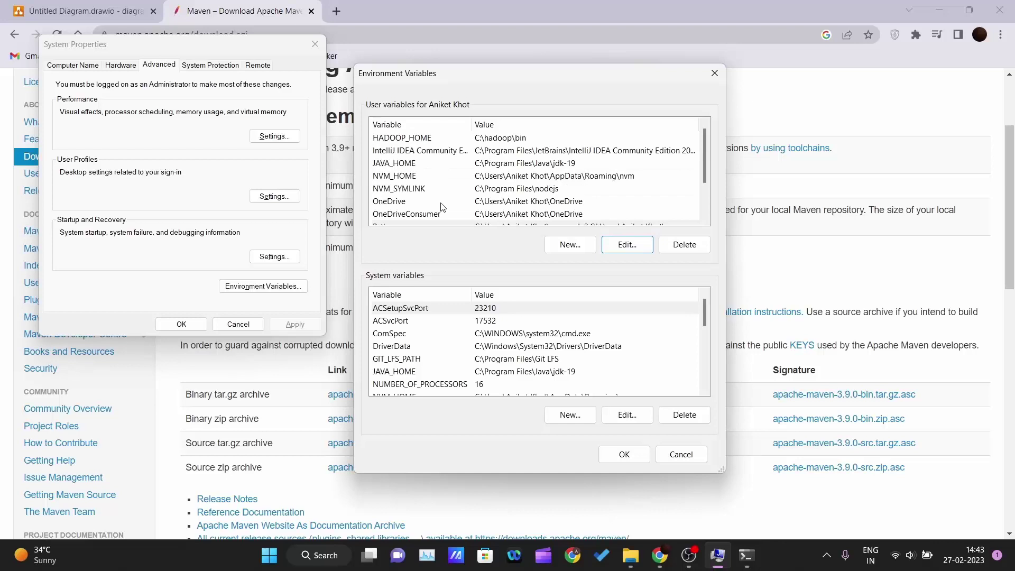
left_click(405, 167)
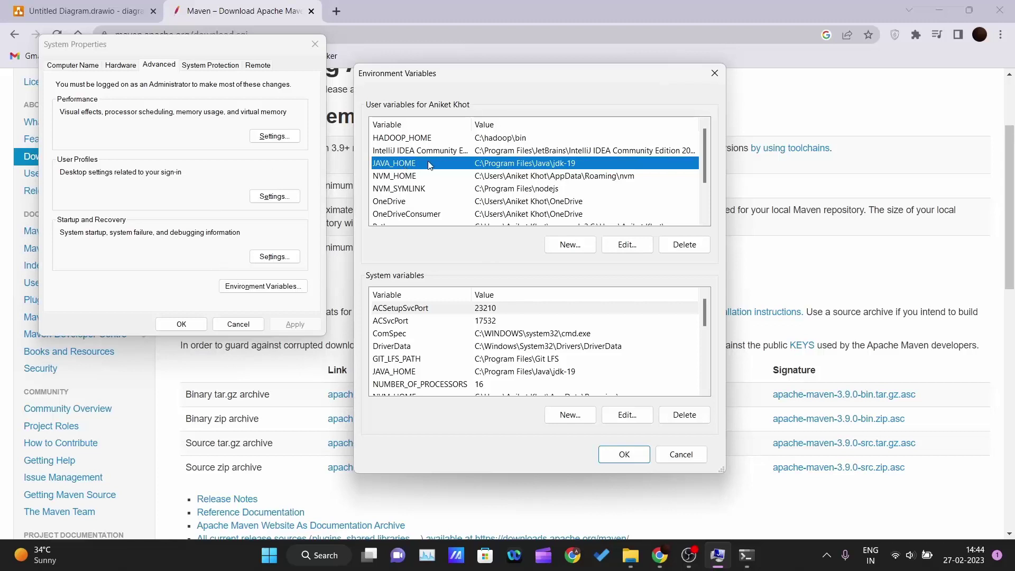
- Start a new user variable and enter JAVA_HOME as its name
left_click(580, 248)
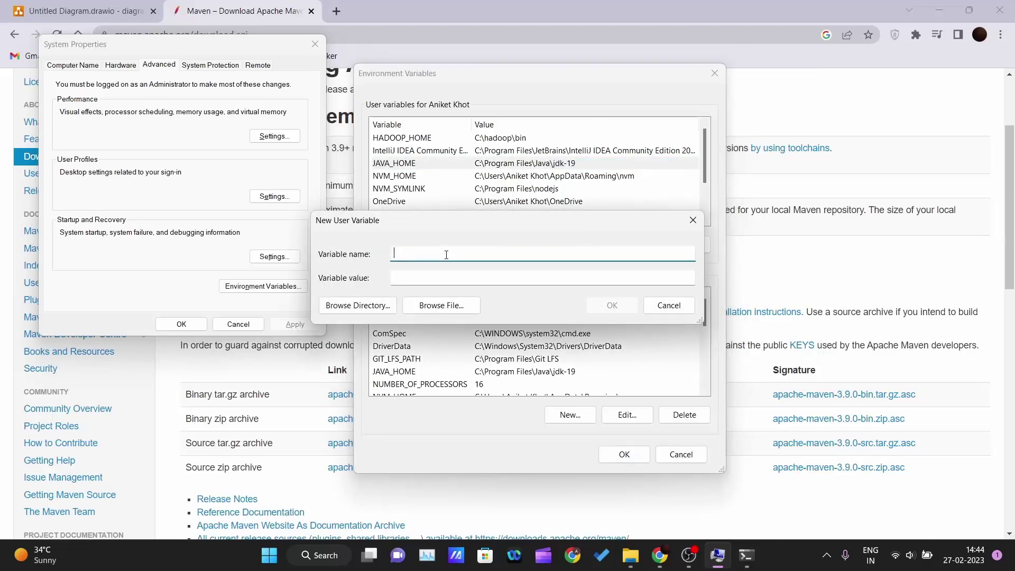
type("JAVA")
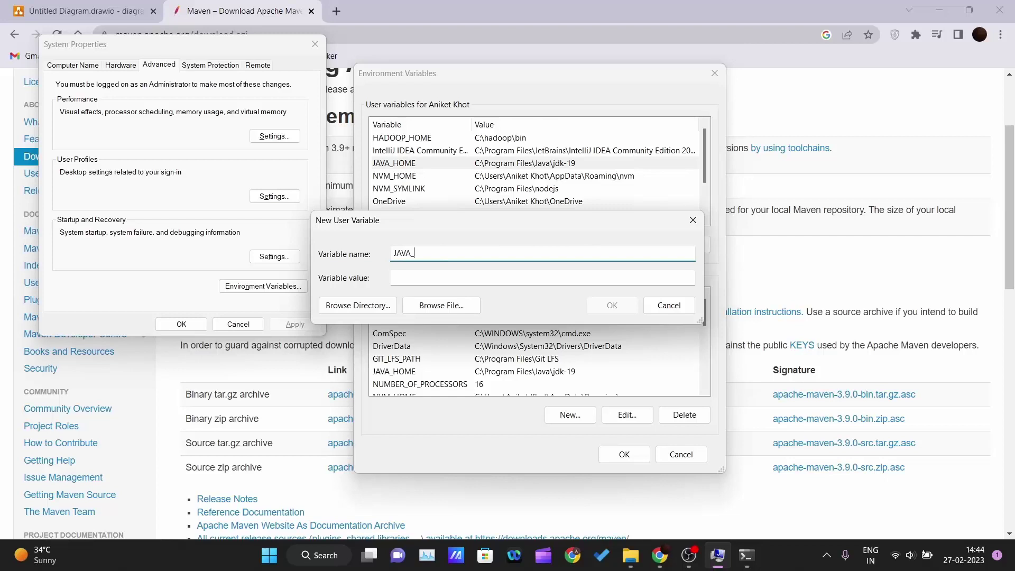
type("_HOM")
type("OME")
left_click(452, 272)
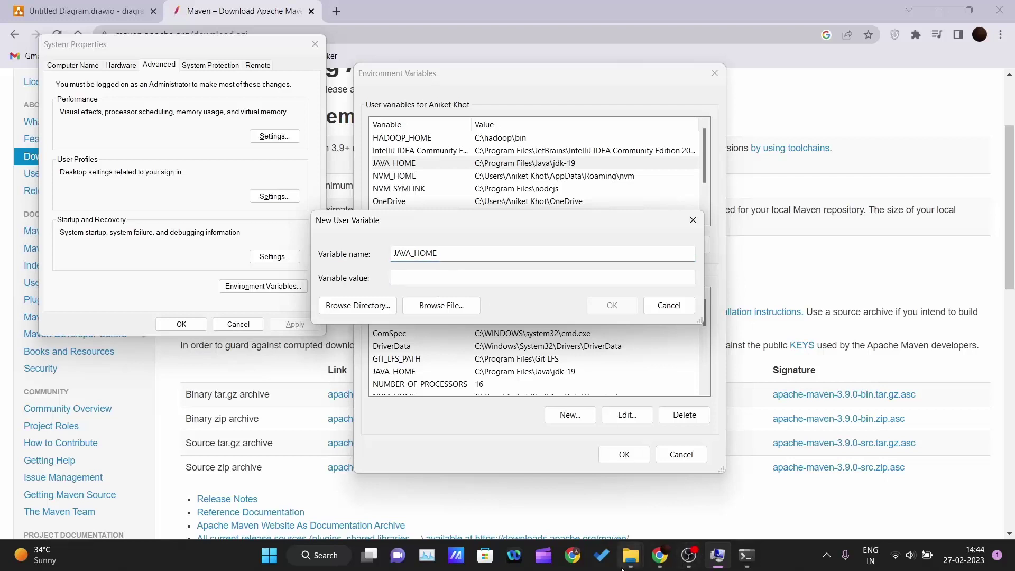
- In File Explorer, check the bin folder of jdk-19 in the Java folder and copy the jdk-19 folder path
left_click(631, 558)
left_click(669, 507)
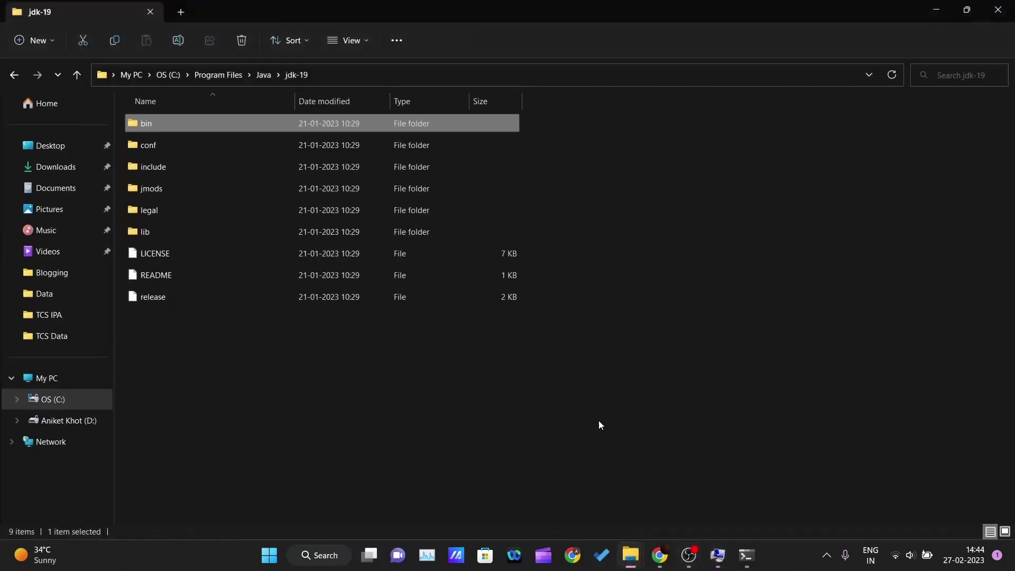
left_click(258, 76)
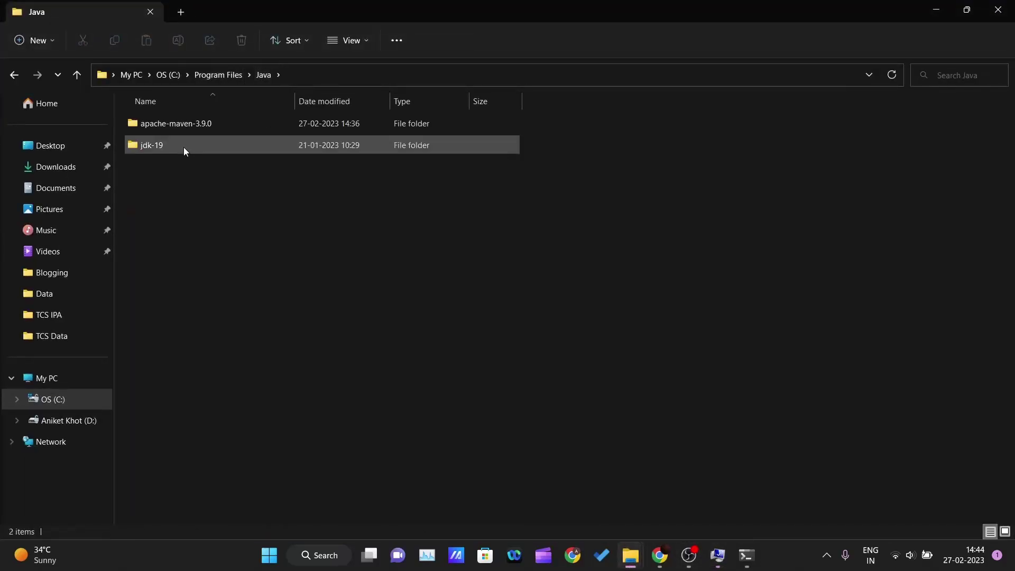
double_click(184, 148)
double_click(220, 125)
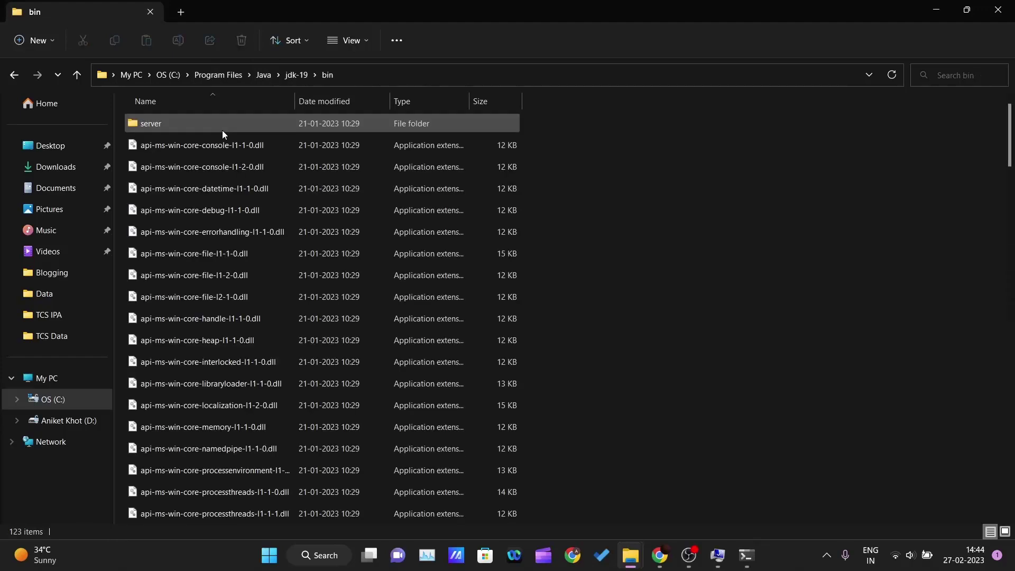
key("alt+Left")
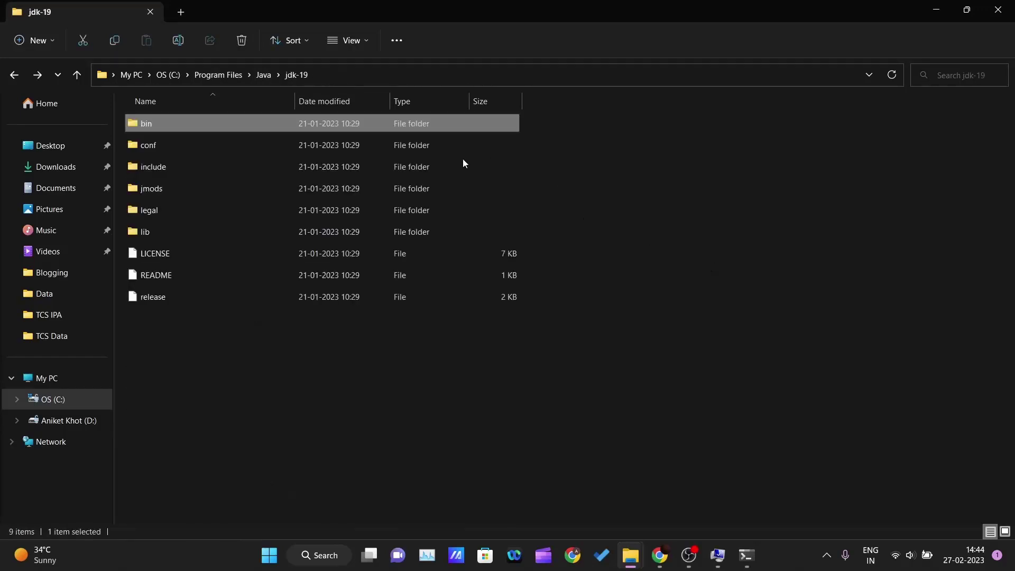
left_click(388, 76)
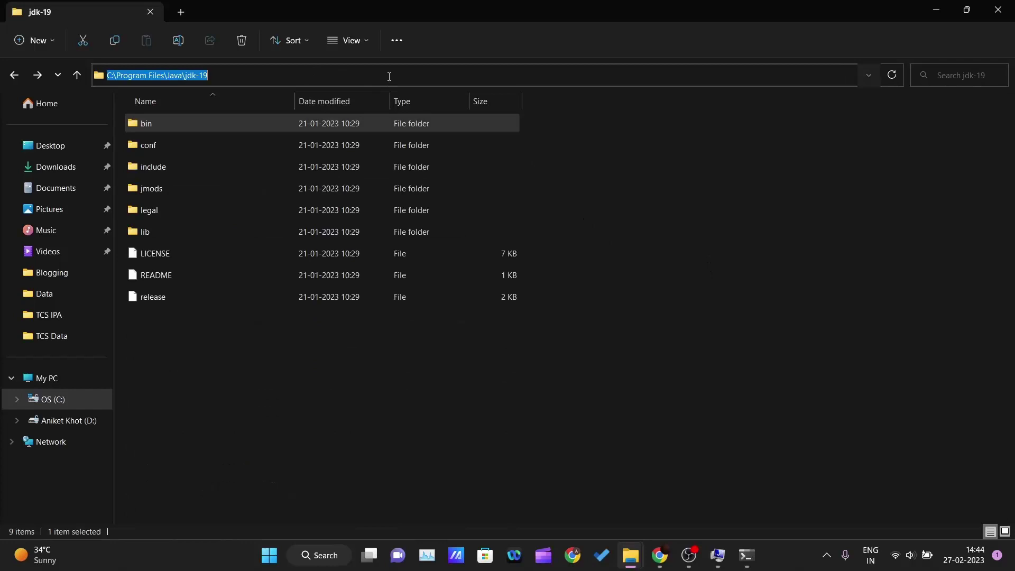
left_click(690, 331)
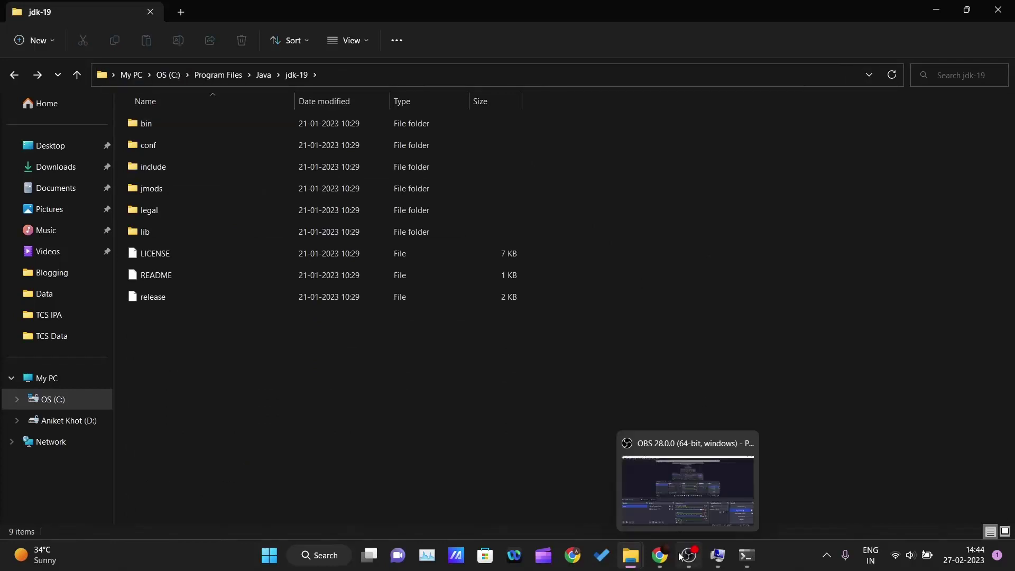
- Enter C:\Program Files\Java\jdk-19 as the value of the new JAVA_HOME variable, and cancel its creation
left_click(718, 555)
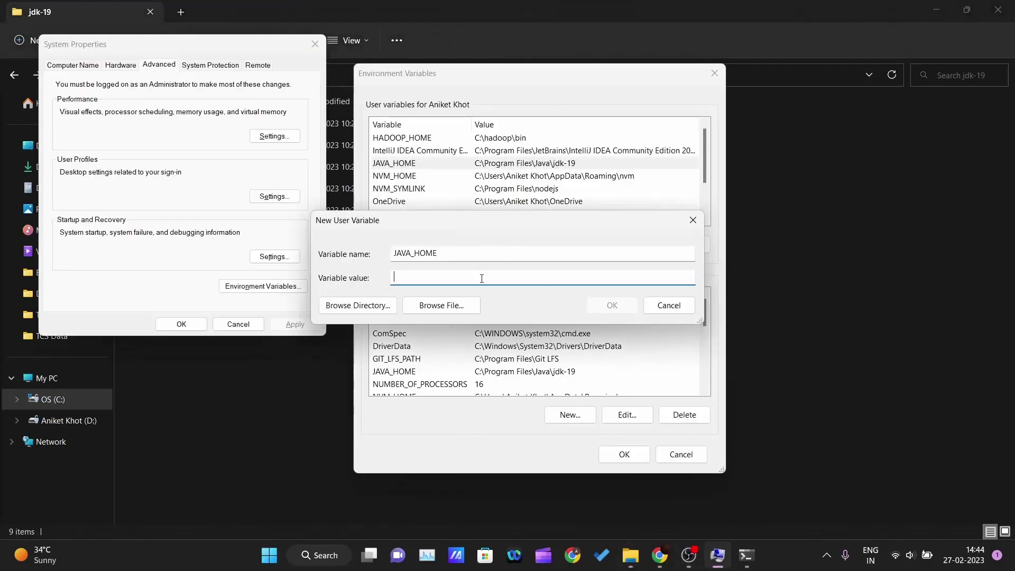
type("C:\\Program Files\\Java\\jdk-19")
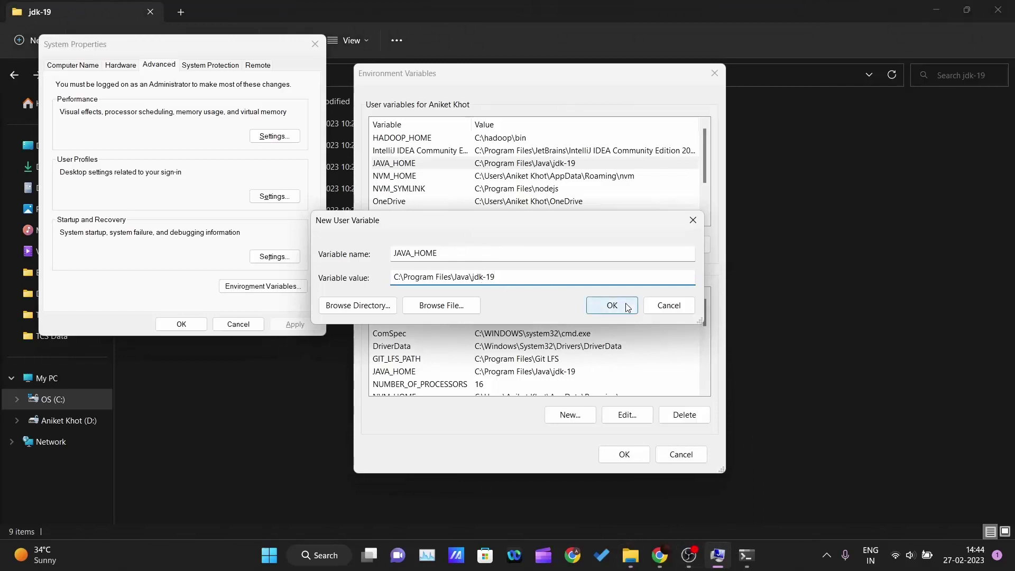
left_click(660, 309)
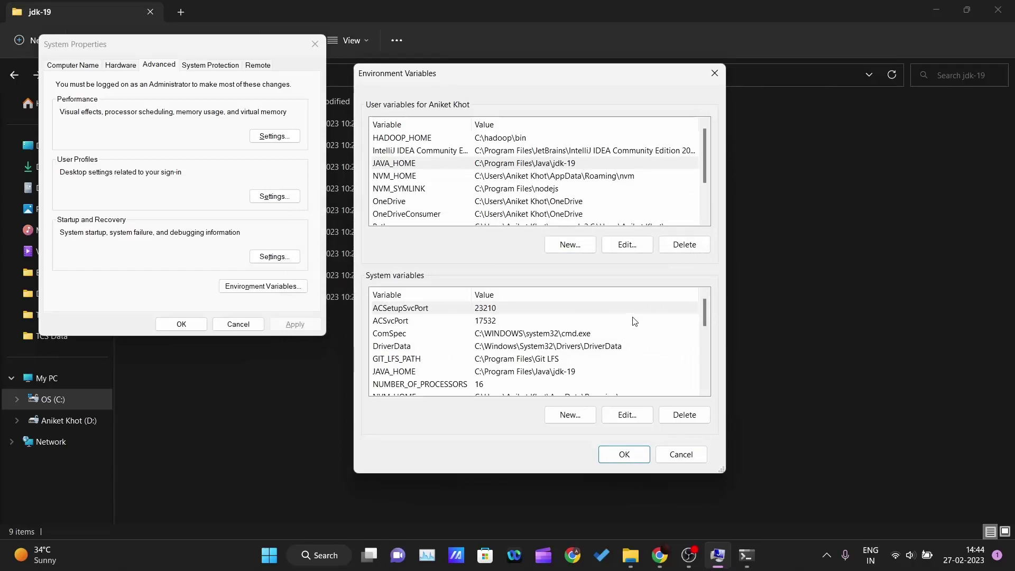
- Look through the system variables, and accept and close the Environment Variables and System Properties dialogs
left_click(659, 320)
scroll(707, 325, "down", 1)
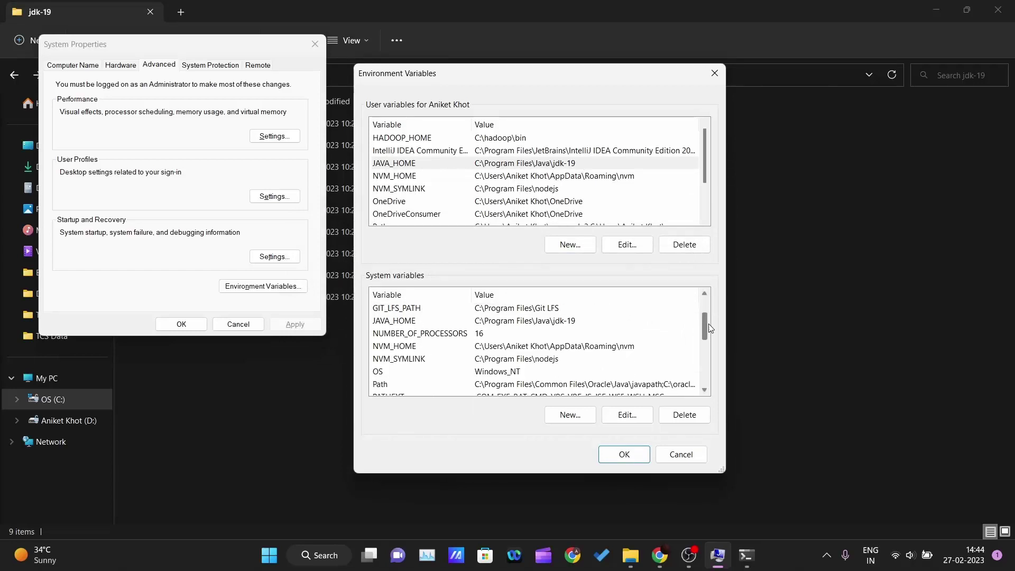
scroll(707, 324, "up", 1)
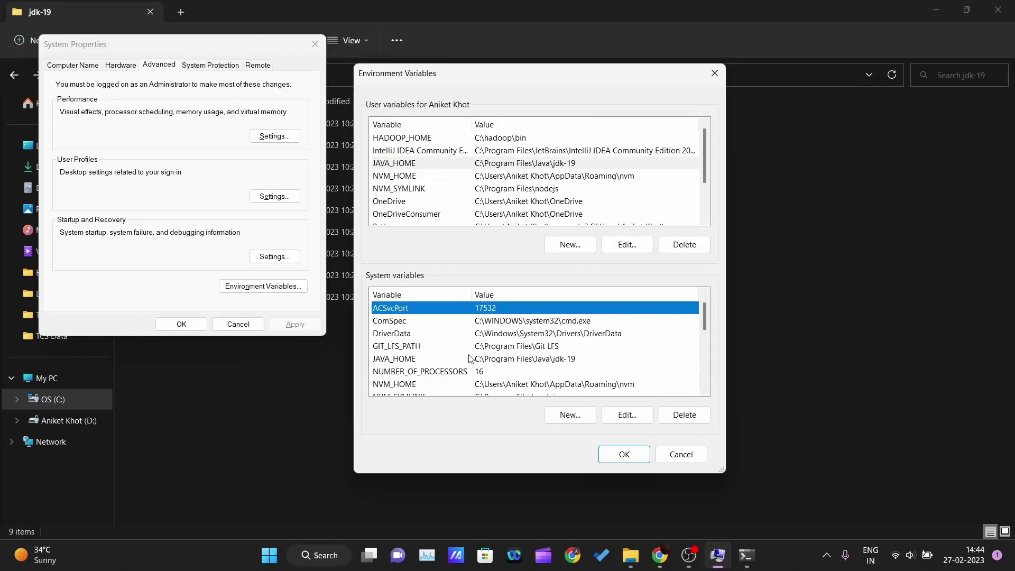
left_click(622, 453)
left_click(158, 323)
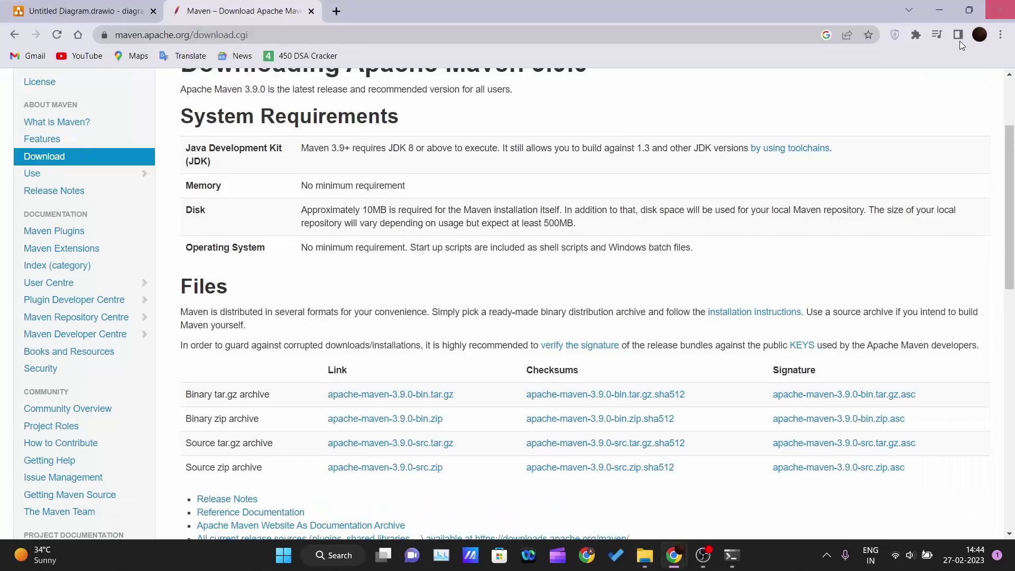
- Return to the PowerShell window, run mvn --version and highlight the command and its output
left_click(673, 555)
left_click(730, 555)
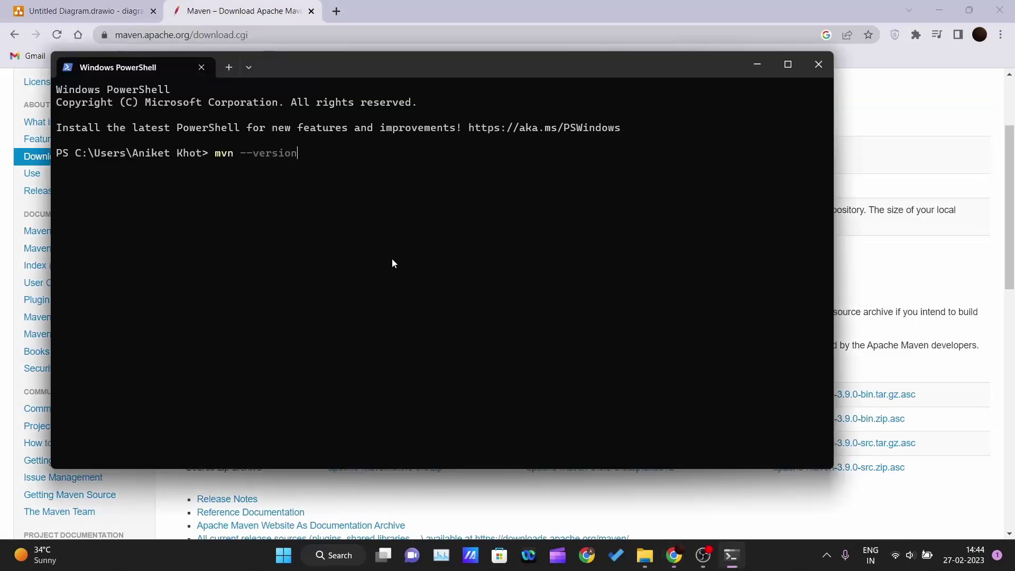
key("Return")
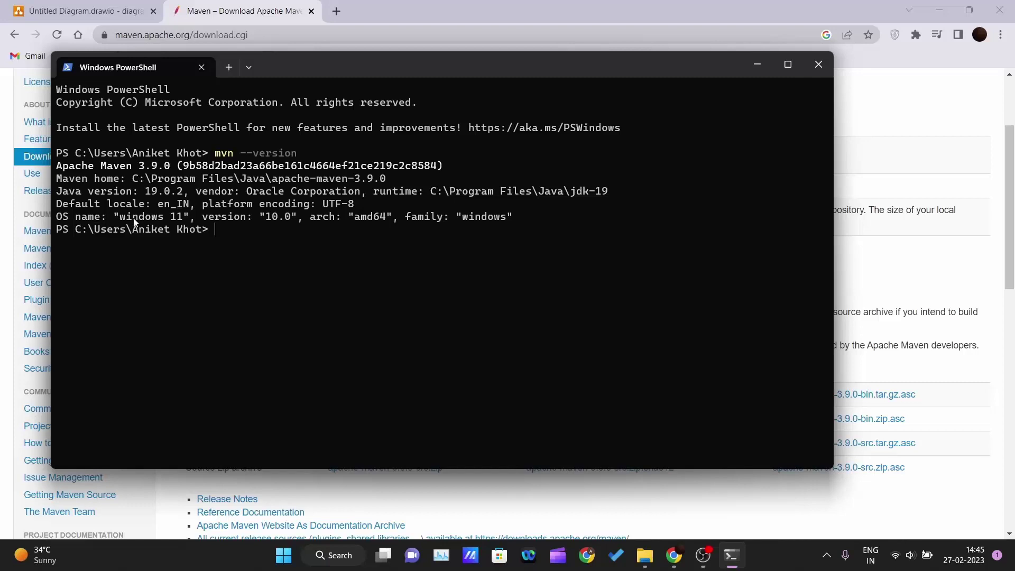
left_click_drag(536, 216, 57, 165)
left_click(231, 229)
left_click_drag(216, 153, 299, 158)
left_click(313, 222)
- Switch to the Tools Installation diagram and point out Git as the next tool in the list
left_click(133, 16)
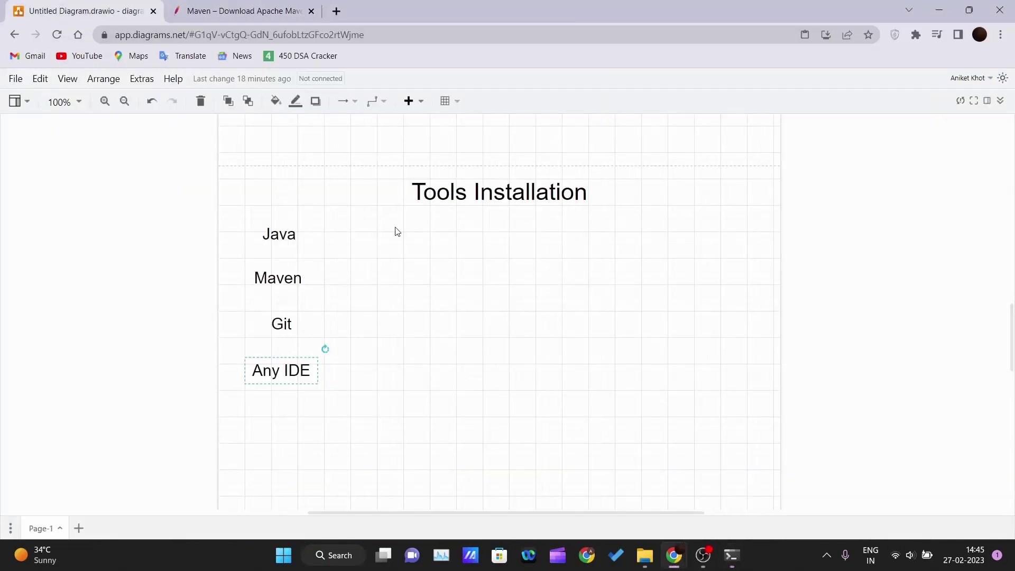
left_click(282, 326)
left_click(362, 362)
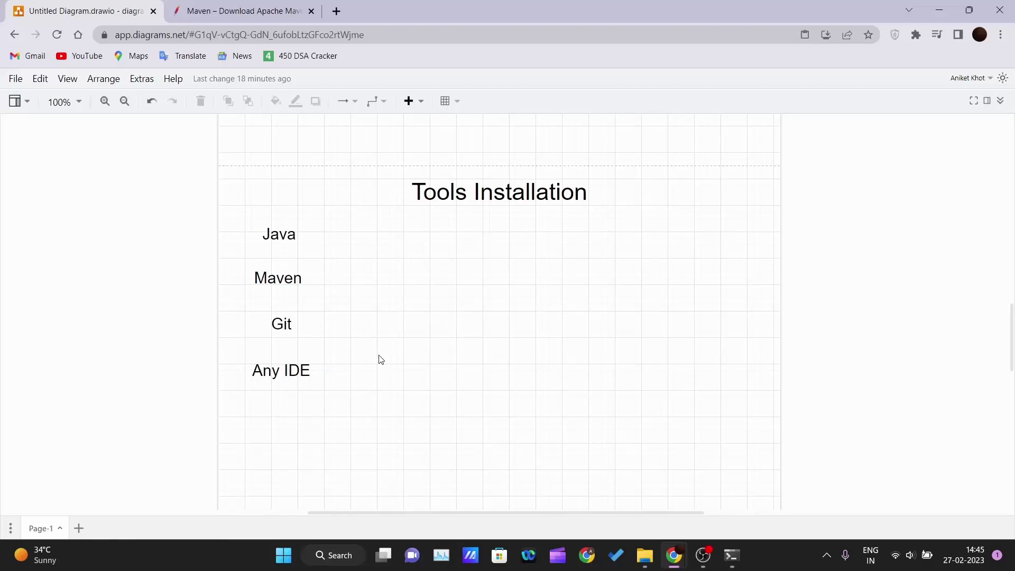
- Replace the Maven page with a Google search for "download git" and open the Git SCM Downloads page
left_click(288, 10)
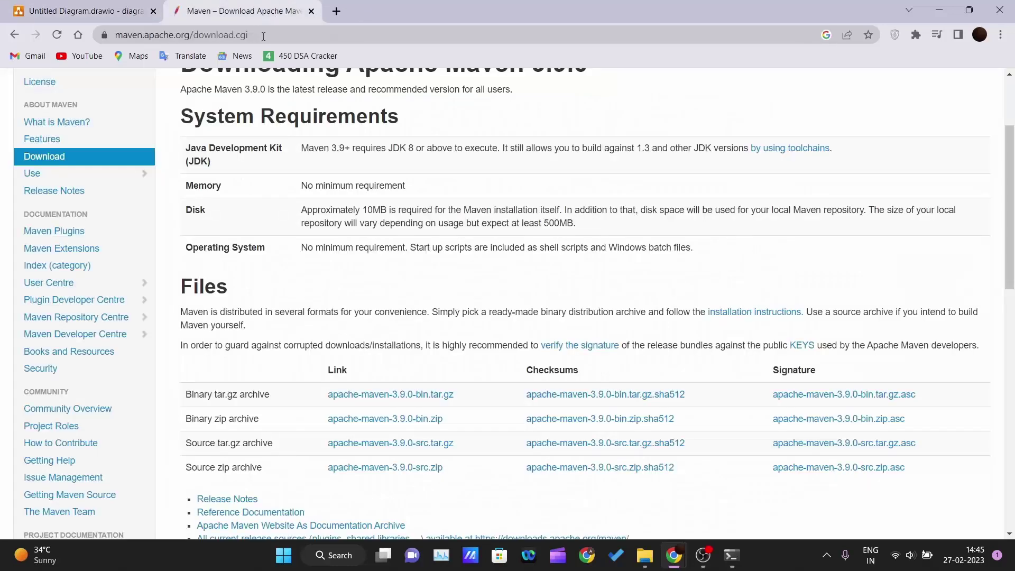
left_click(253, 36)
type("d")
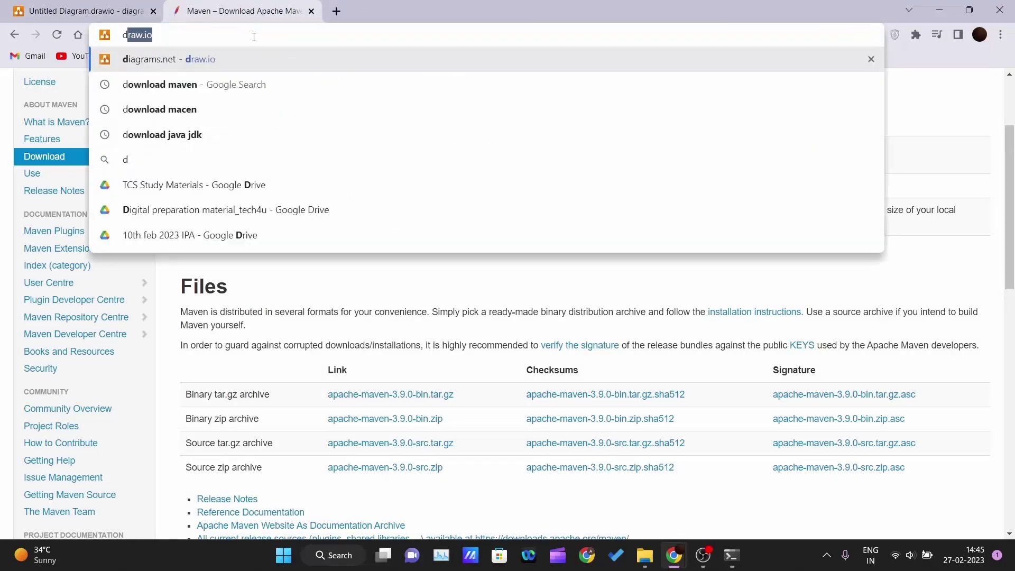
type("ownload git")
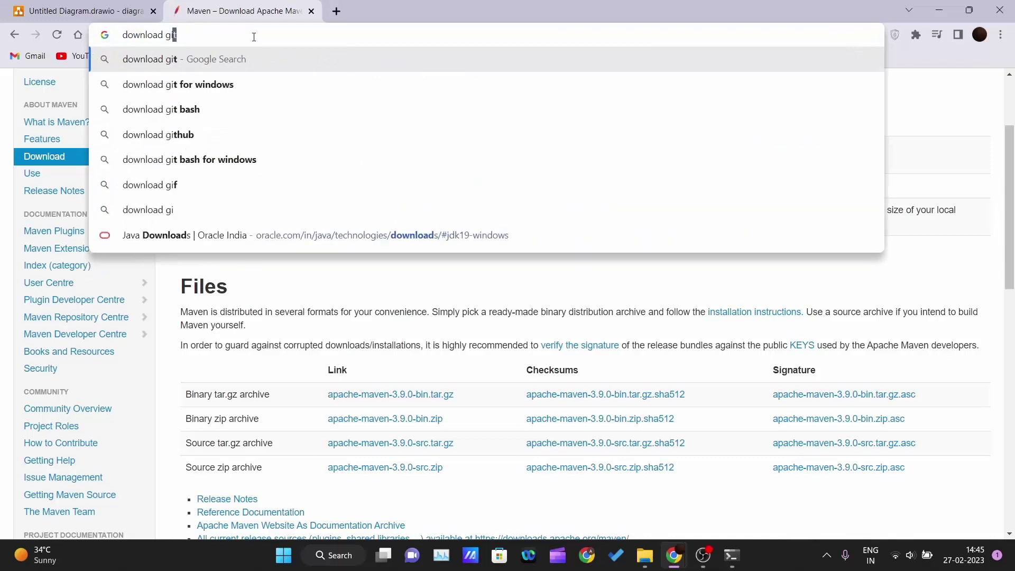
key("Return")
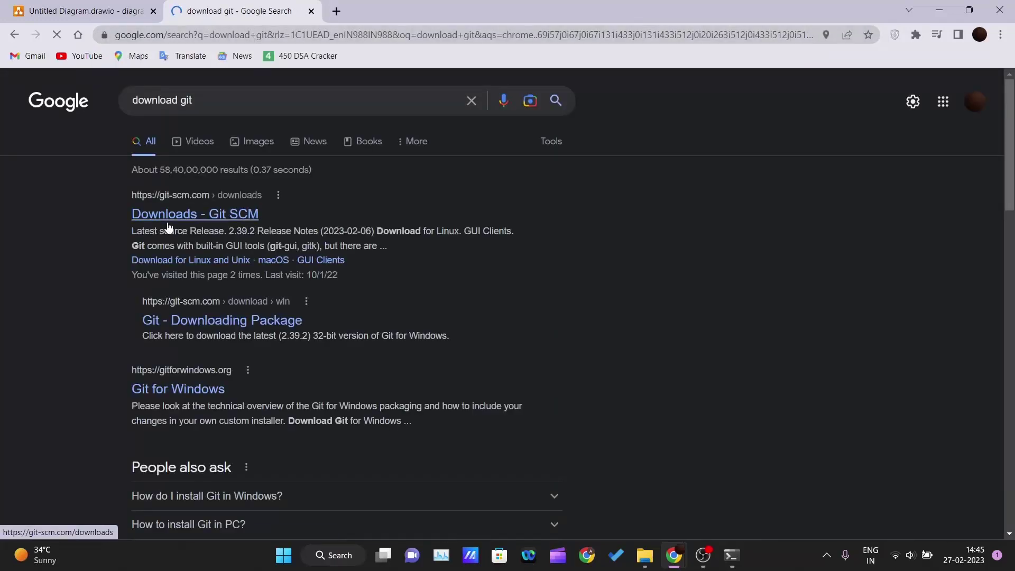
left_click_drag(122, 204, 272, 205)
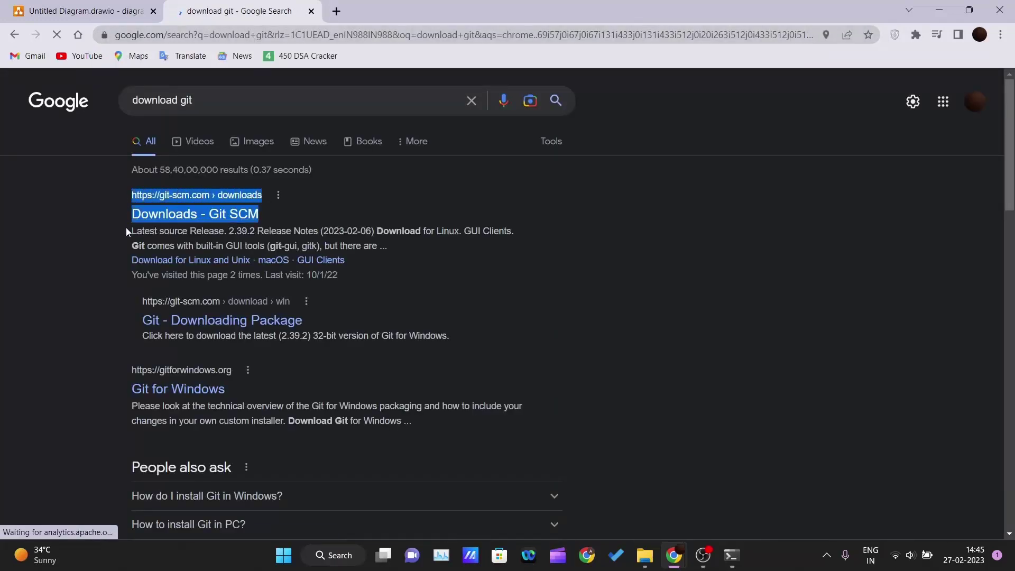
left_click(125, 212)
left_click(151, 214)
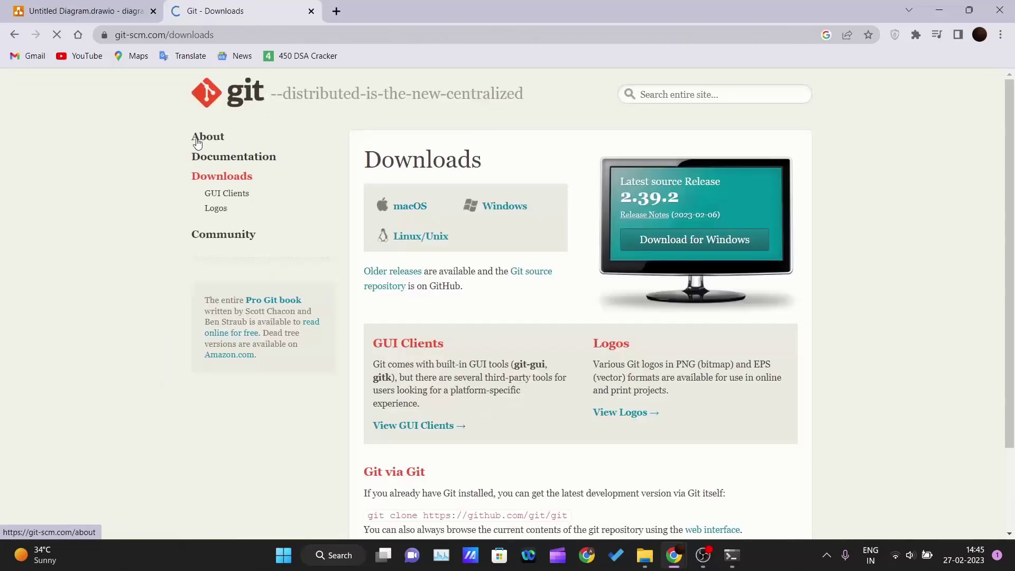
- Open the Git download page for Windows, download Git-2.39.2-64-bit.exe and dismiss the download bar
left_click_drag(187, 95, 525, 104)
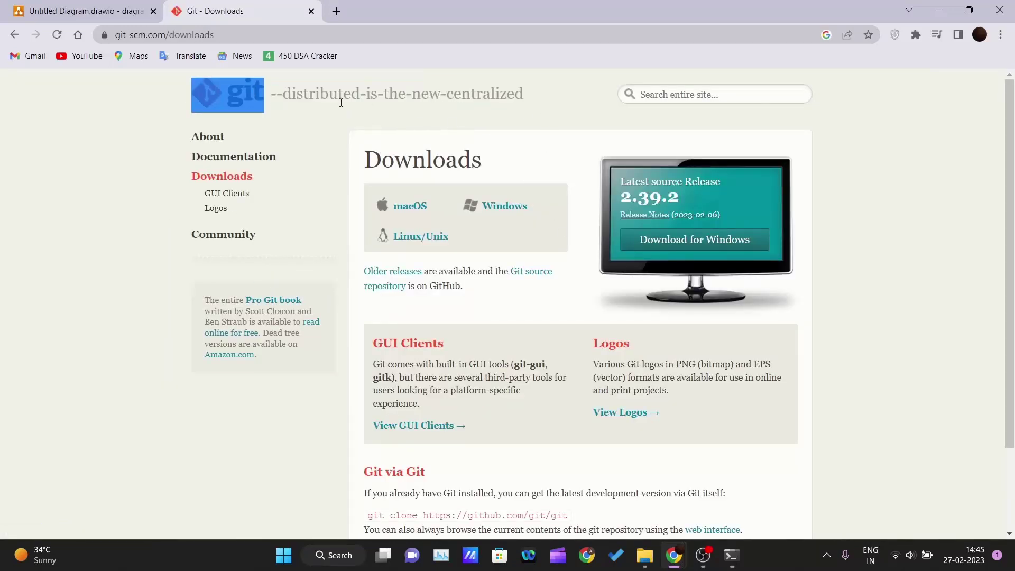
left_click(539, 104)
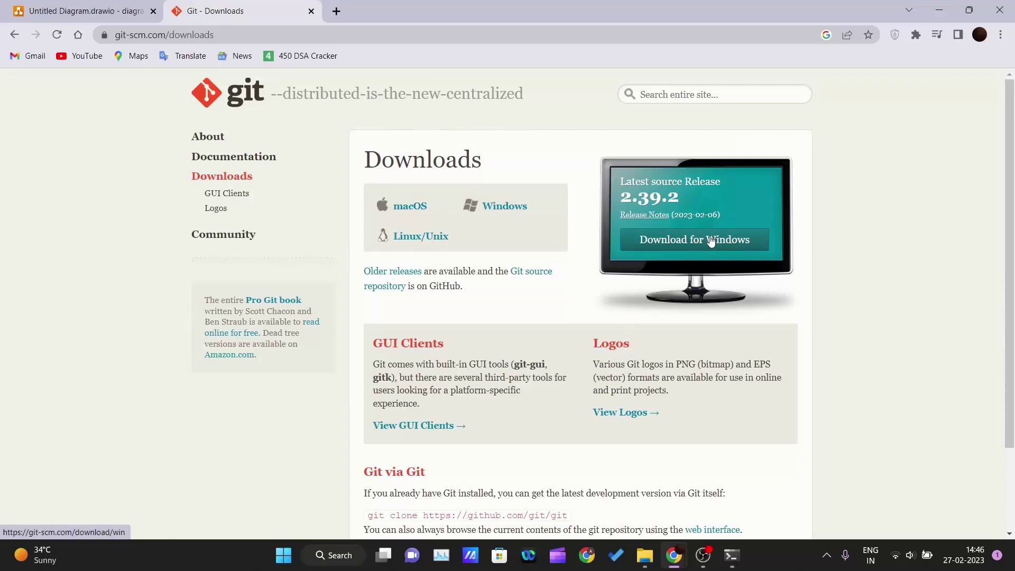
left_click(751, 241)
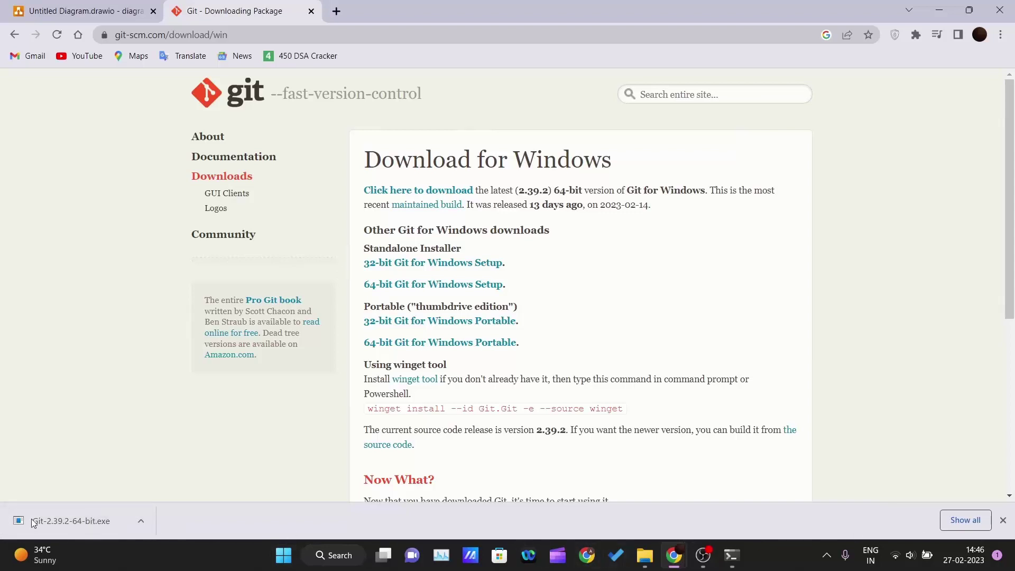
left_click(1003, 520)
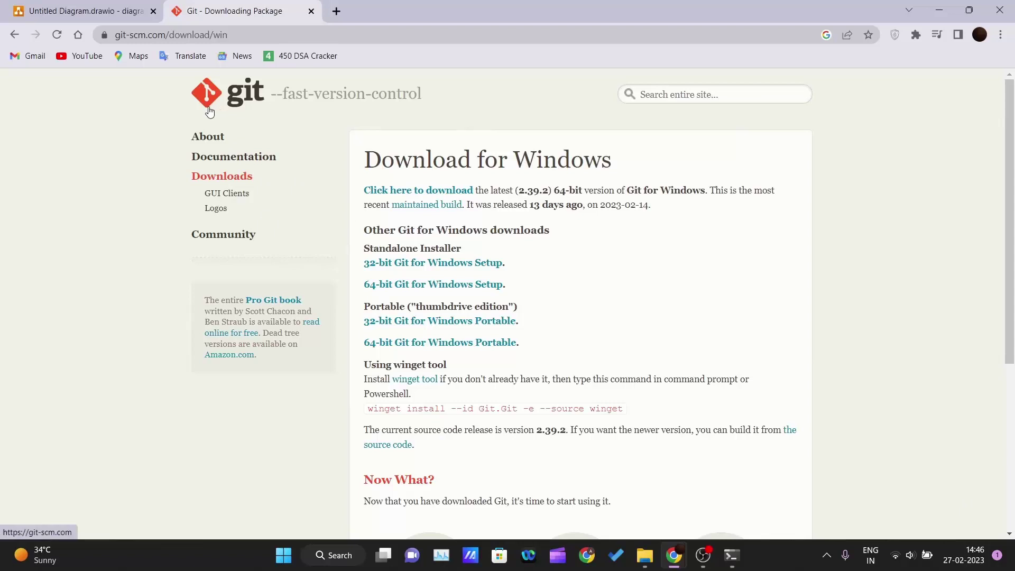
- Go back to the Tools Installation diagram and review the whole list from Java to Any IDE
left_click(87, 11)
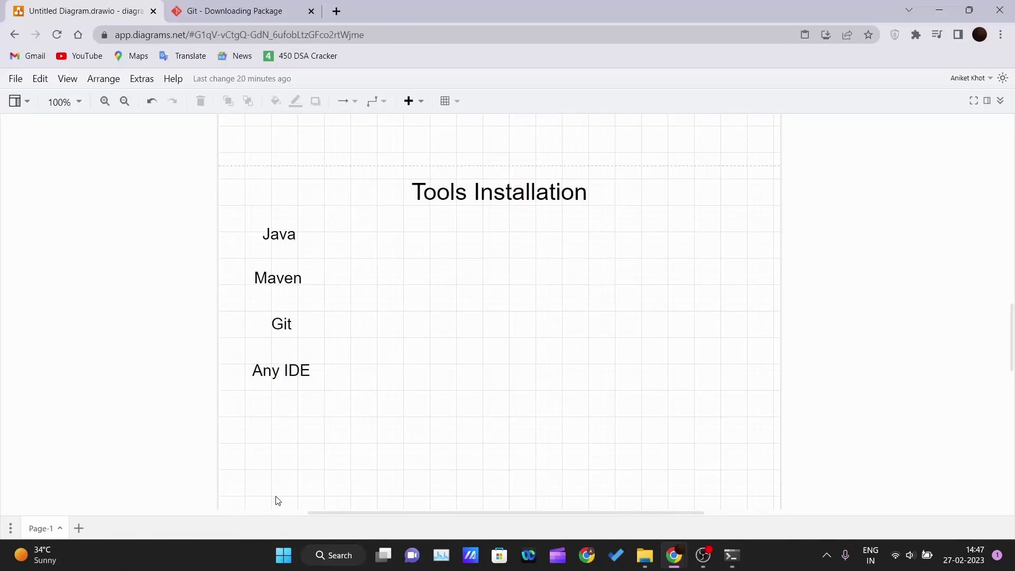
left_click_drag(240, 209, 356, 430)
left_click(358, 435)
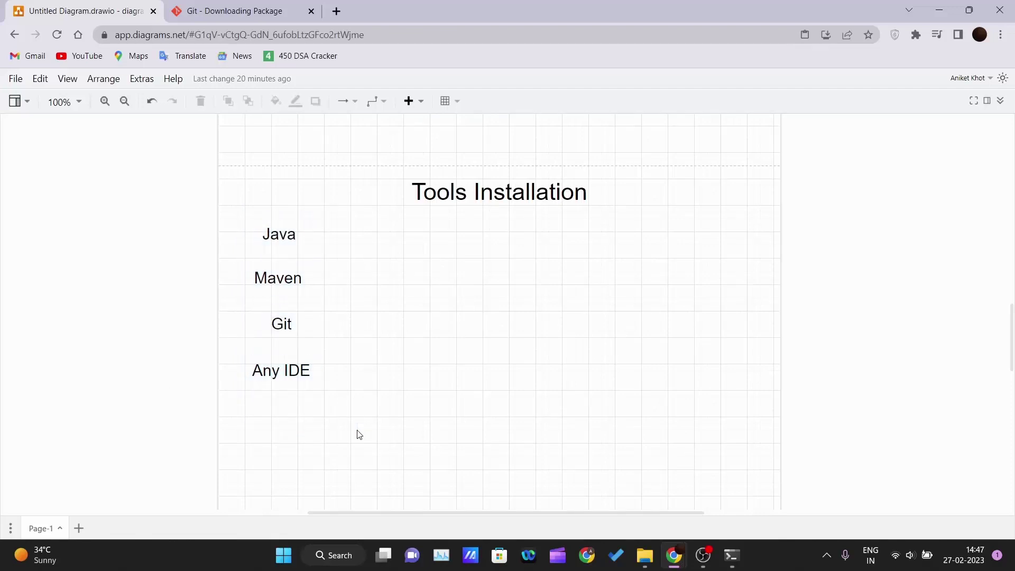